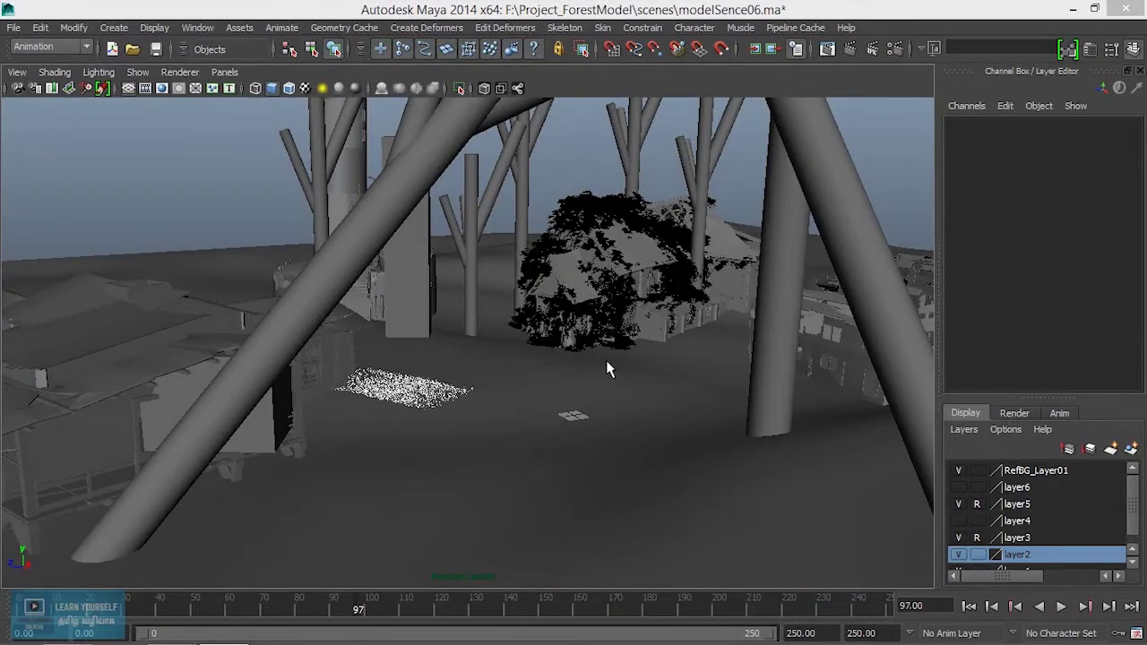
Step: Orbit and zoom around the forest scene to survey the trees, houses and lighthouse
{"action": "left_click_drag", "start_coordinate": [606, 360], "coordinate": [492, 341], "text": "alt"}
{"action": "right_click_drag", "start_coordinate": [492, 341], "coordinate": [547, 366], "text": "alt"}
{"action": "mouse_move", "coordinate": [547, 366]}
{"action": "left_mouse_down", "text": "alt"}
{"action": "mouse_move", "coordinate": [430, 361]}
{"action": "mouse_move", "coordinate": [725, 359]}
{"action": "left_mouse_up", "text": "alt"}
{"action": "right_click_drag", "start_coordinate": [725, 359], "coordinate": [365, 352], "text": "alt"}
{"action": "mouse_move", "coordinate": [365, 351]}
{"action": "left_mouse_down", "text": "alt"}
{"action": "mouse_move", "coordinate": [340, 389]}
{"action": "mouse_move", "coordinate": [464, 402]}
{"action": "mouse_move", "coordinate": [425, 397]}
{"action": "mouse_move", "coordinate": [474, 385]}
{"action": "mouse_move", "coordinate": [463, 376]}
{"action": "left_mouse_up", "text": "alt"}
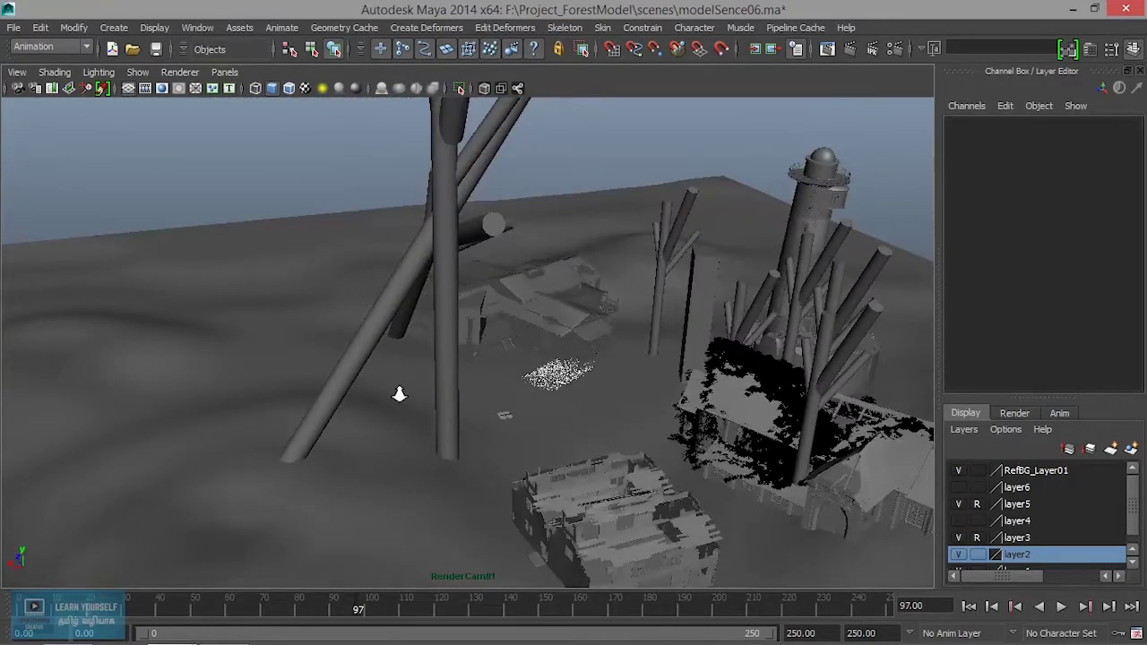
{"action": "right_click_drag", "start_coordinate": [400, 394], "coordinate": [174, 366], "text": "alt"}
{"action": "mouse_move", "coordinate": [174, 367]}
{"action": "left_mouse_down", "text": "alt"}
{"action": "mouse_move", "coordinate": [281, 389]}
{"action": "mouse_move", "coordinate": [185, 380]}
{"action": "mouse_move", "coordinate": [335, 409]}
{"action": "mouse_move", "coordinate": [227, 406]}
{"action": "left_mouse_up", "text": "alt"}
{"action": "right_click_drag", "start_coordinate": [215, 387], "coordinate": [416, 425], "text": "alt"}
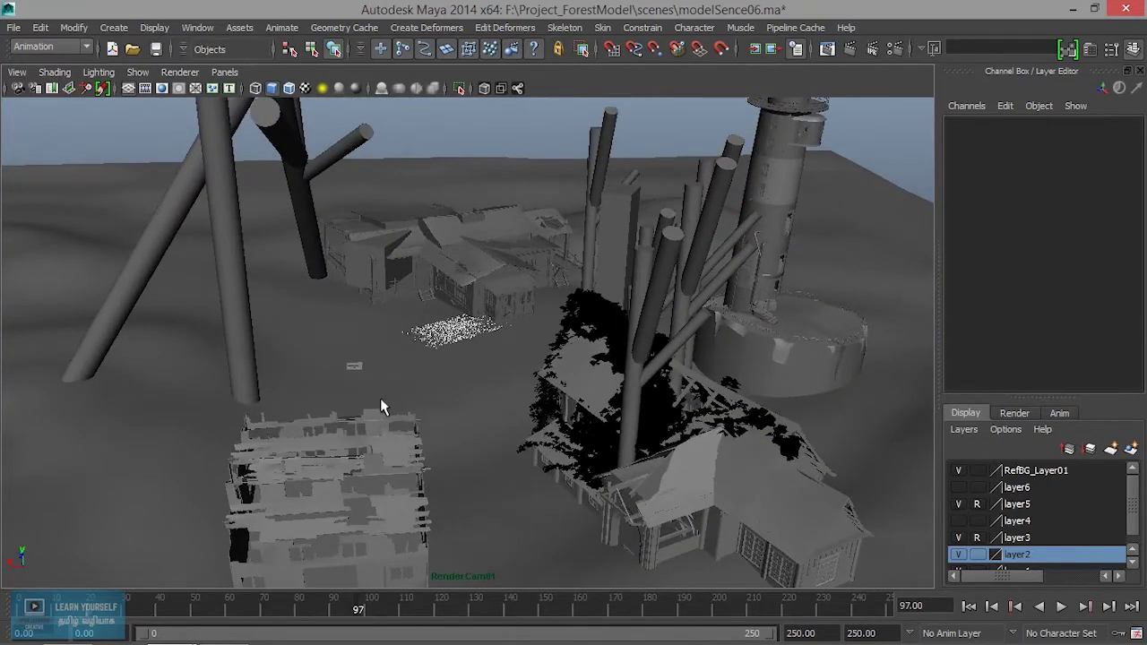
{"action": "mouse_move", "coordinate": [368, 410]}
{"action": "left_mouse_down", "text": "alt"}
{"action": "mouse_move", "coordinate": [755, 415]}
{"action": "mouse_move", "coordinate": [480, 428]}
{"action": "left_mouse_up", "text": "alt"}
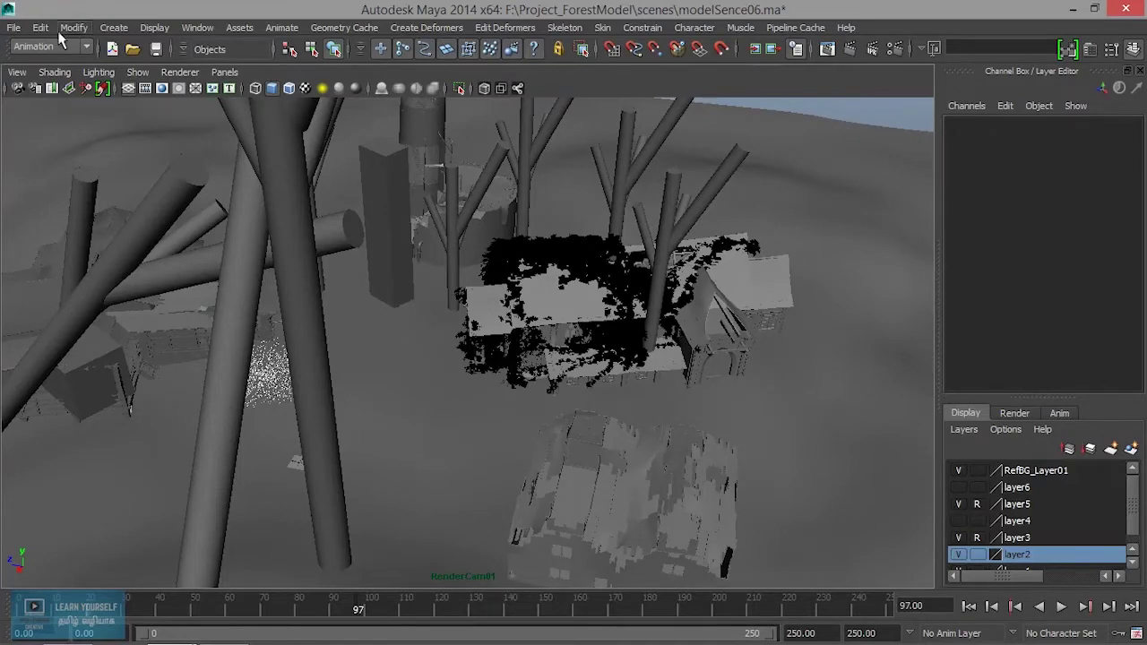
Step: Create a new camera1 and scale it up to 22.002
{"action": "left_click", "coordinate": [109, 30]}
{"action": "mouse_move", "coordinate": [135, 116]}
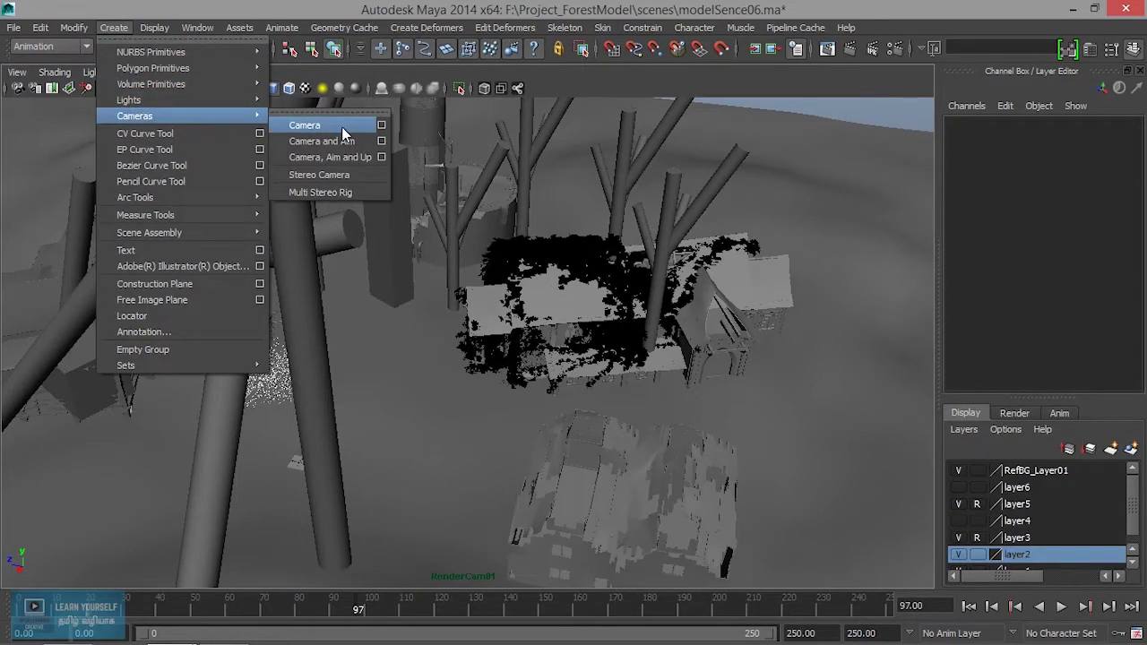
{"action": "left_click", "coordinate": [341, 125]}
{"action": "key", "text": "w"}
{"action": "mouse_move", "coordinate": [301, 463]}
{"action": "left_mouse_down"}
{"action": "mouse_move", "coordinate": [340, 469]}
{"action": "mouse_move", "coordinate": [292, 390]}
{"action": "left_mouse_up"}
{"action": "key", "text": "w"}
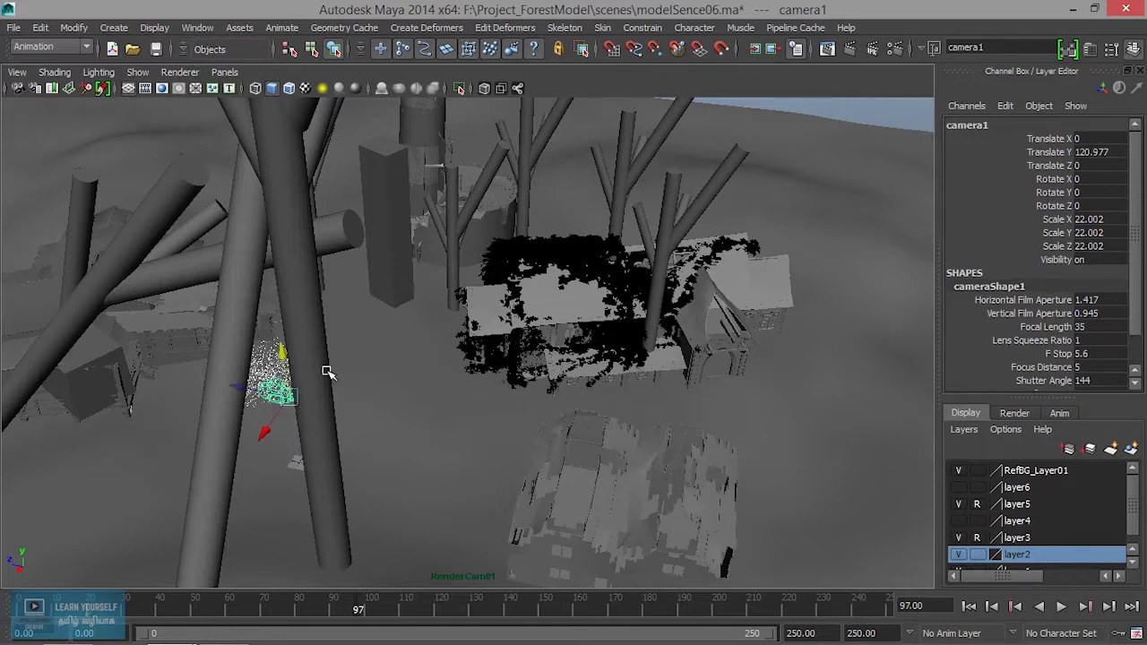
Step: Fill the viewport with the top view, centred and zoomed on the camera
{"action": "key", "text": "space"}
{"action": "key", "text": "space"}
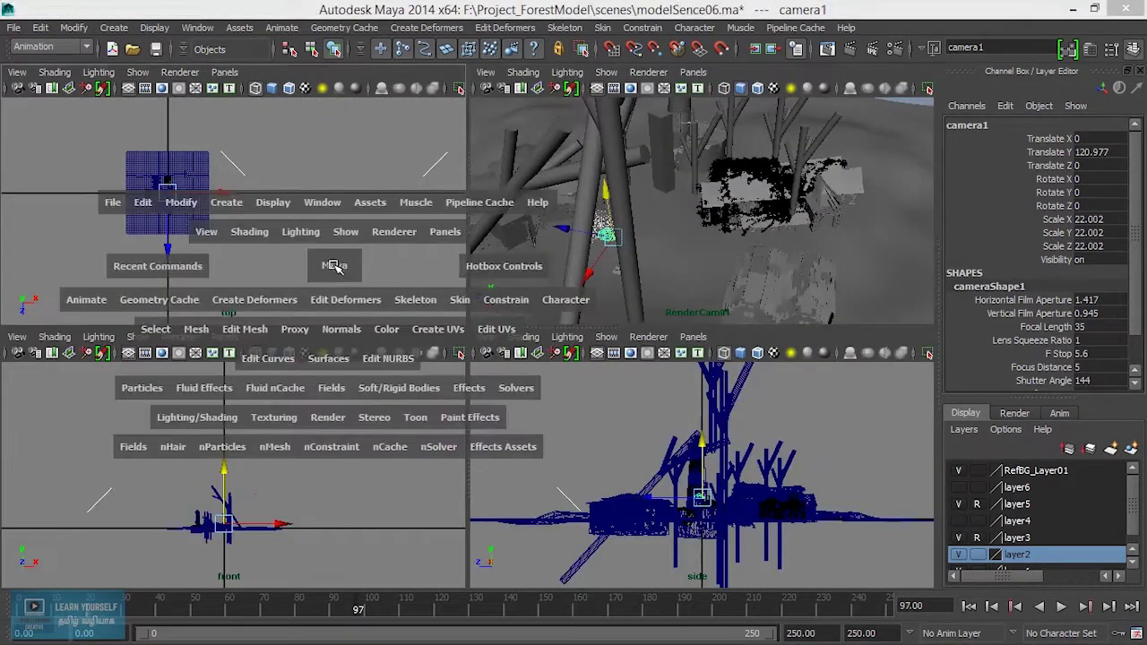
{"action": "scroll", "coordinate": [385, 349], "scroll_direction": "up", "scroll_amount": 3}
{"action": "scroll", "coordinate": [402, 358], "scroll_direction": "up", "scroll_amount": 2}
{"action": "middle_click_drag", "start_coordinate": [259, 358], "coordinate": [713, 480], "text": "alt"}
{"action": "scroll", "coordinate": [90, 289], "scroll_direction": "up", "scroll_amount": 2}
{"action": "scroll", "coordinate": [363, 379], "scroll_direction": "up", "scroll_amount": 2}
{"action": "middle_click_drag", "start_coordinate": [364, 379], "coordinate": [367, 314], "text": "alt"}
{"action": "scroll", "coordinate": [439, 391], "scroll_direction": "up", "scroll_amount": 2}
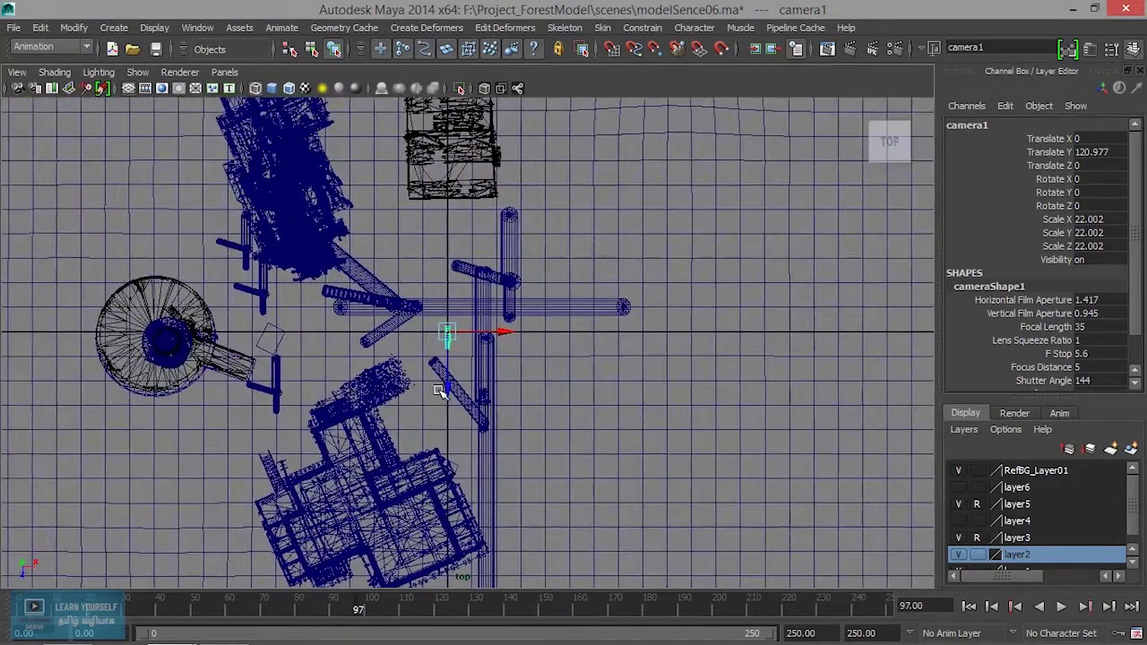
{"action": "scroll", "coordinate": [439, 391], "scroll_direction": "up", "scroll_amount": 2}
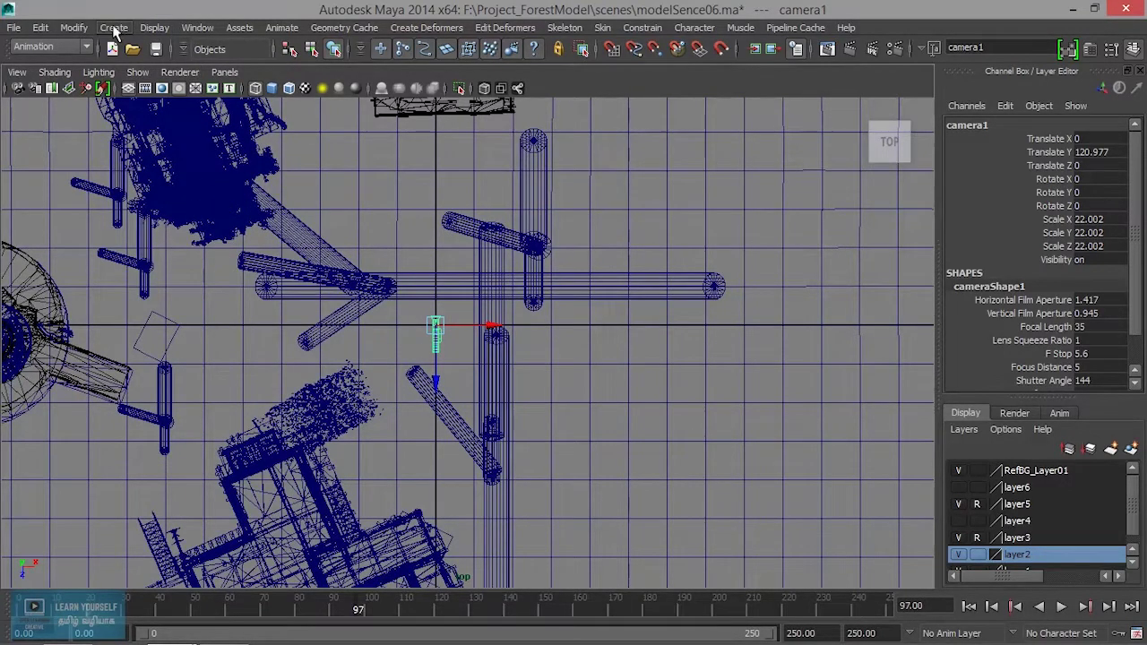
Step: Start a CV curve with points running from the upper left down past the camera
{"action": "left_click", "coordinate": [113, 27]}
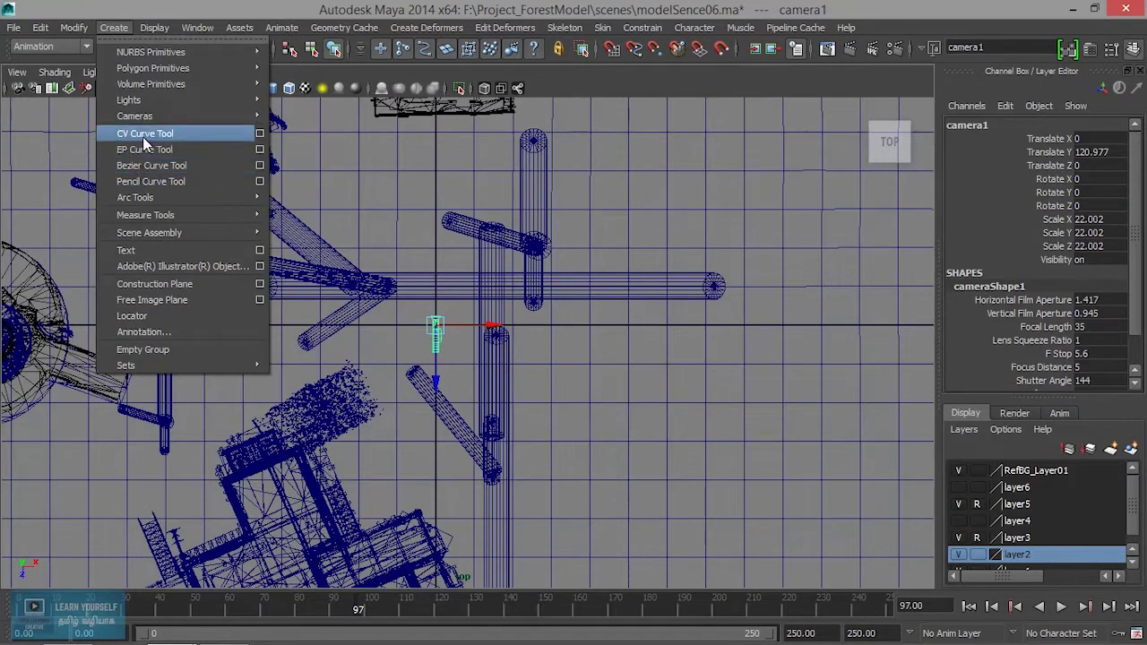
{"action": "left_click", "coordinate": [142, 134]}
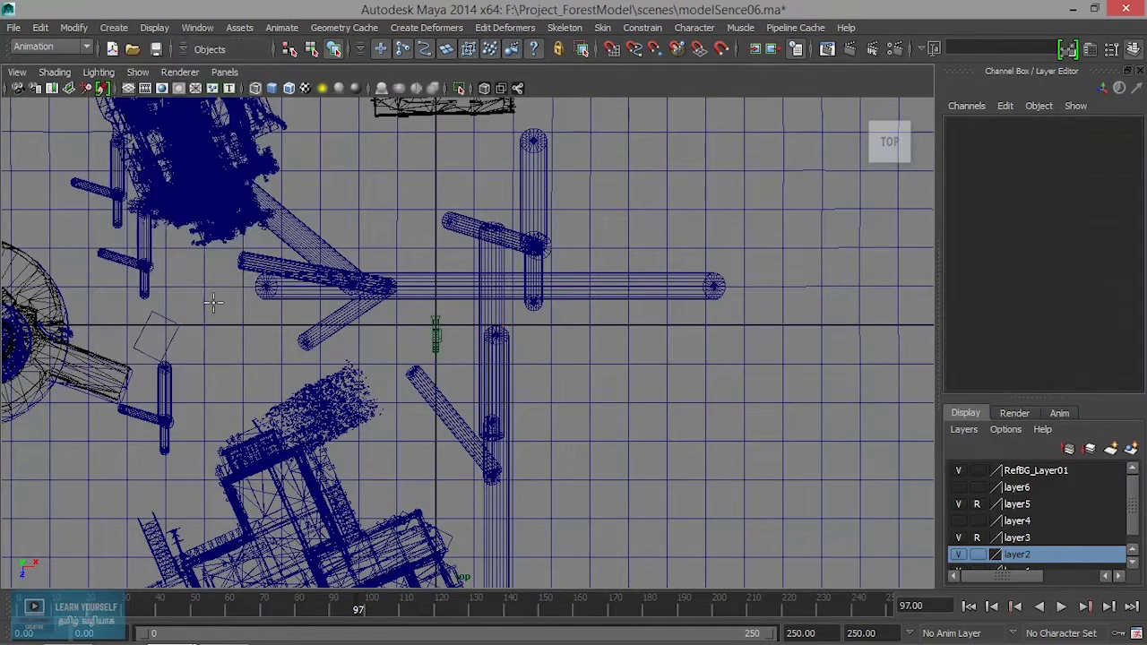
{"action": "left_click", "coordinate": [224, 244]}
{"action": "left_click", "coordinate": [238, 287]}
{"action": "left_click", "coordinate": [301, 352]}
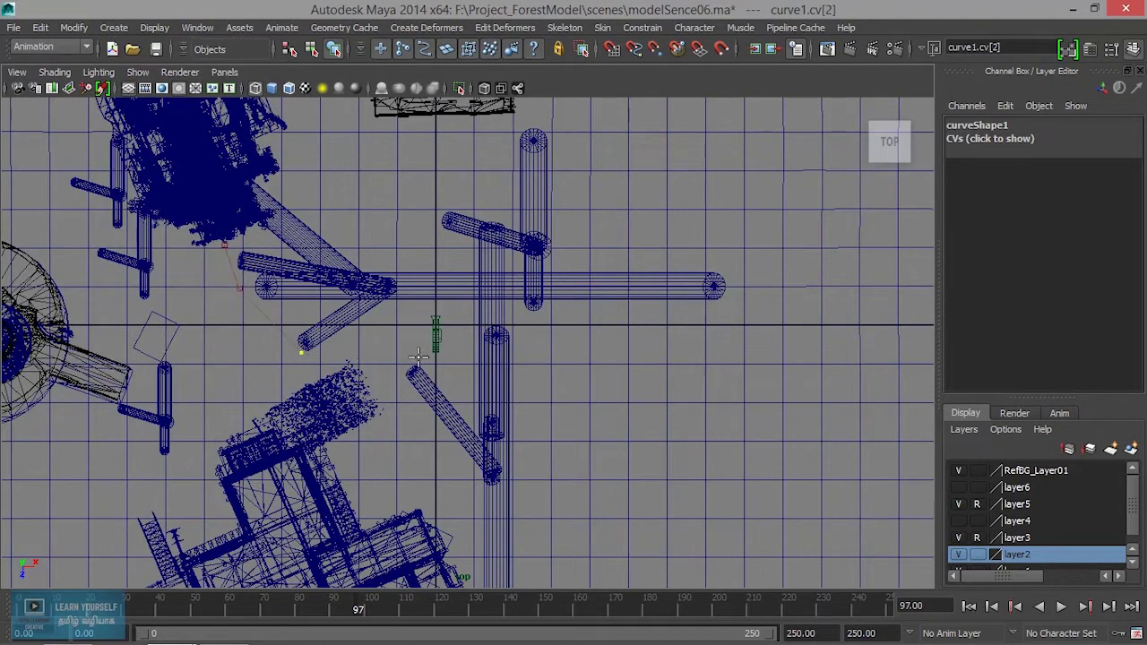
{"action": "left_click", "coordinate": [443, 359]}
Step: Extend the path to the right, finish curve1, and return to the four-view layout
{"action": "left_click", "coordinate": [560, 319]}
{"action": "left_click", "coordinate": [657, 312]}
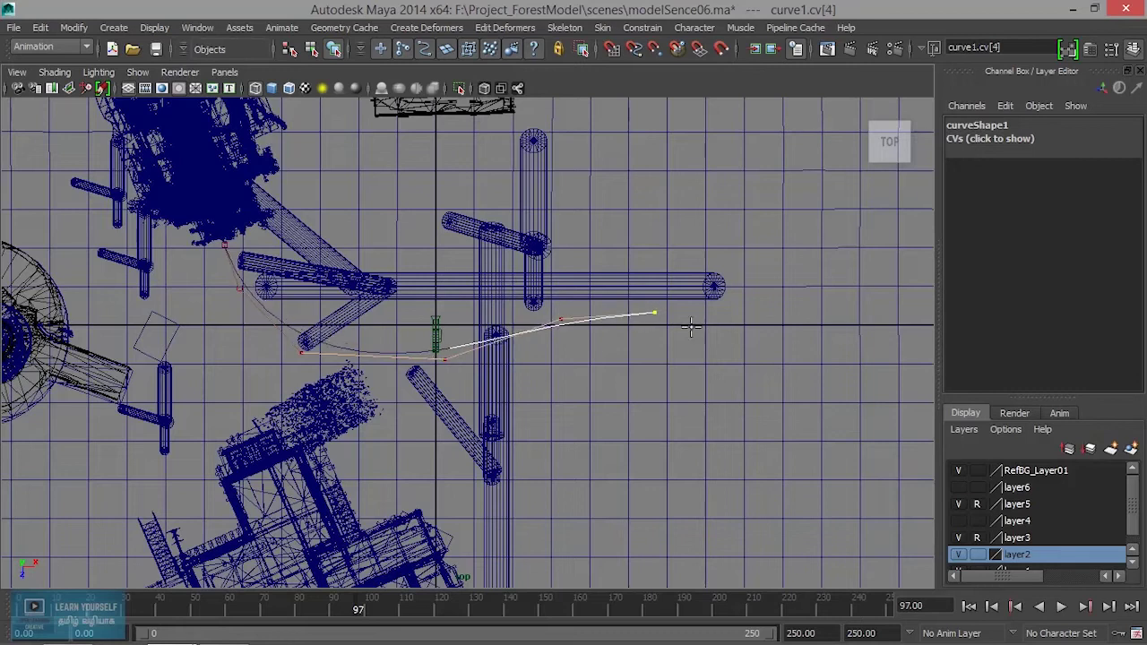
{"action": "left_click", "coordinate": [743, 359]}
{"action": "left_click", "coordinate": [810, 399]}
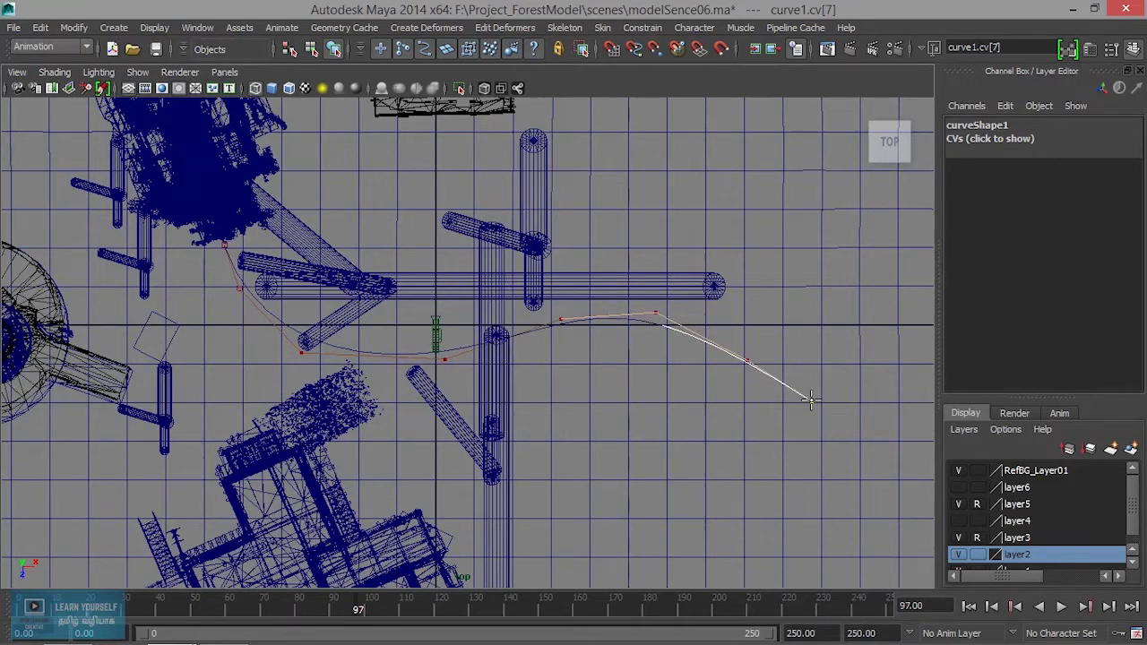
{"action": "key", "text": "Return"}
{"action": "key", "text": "space"}
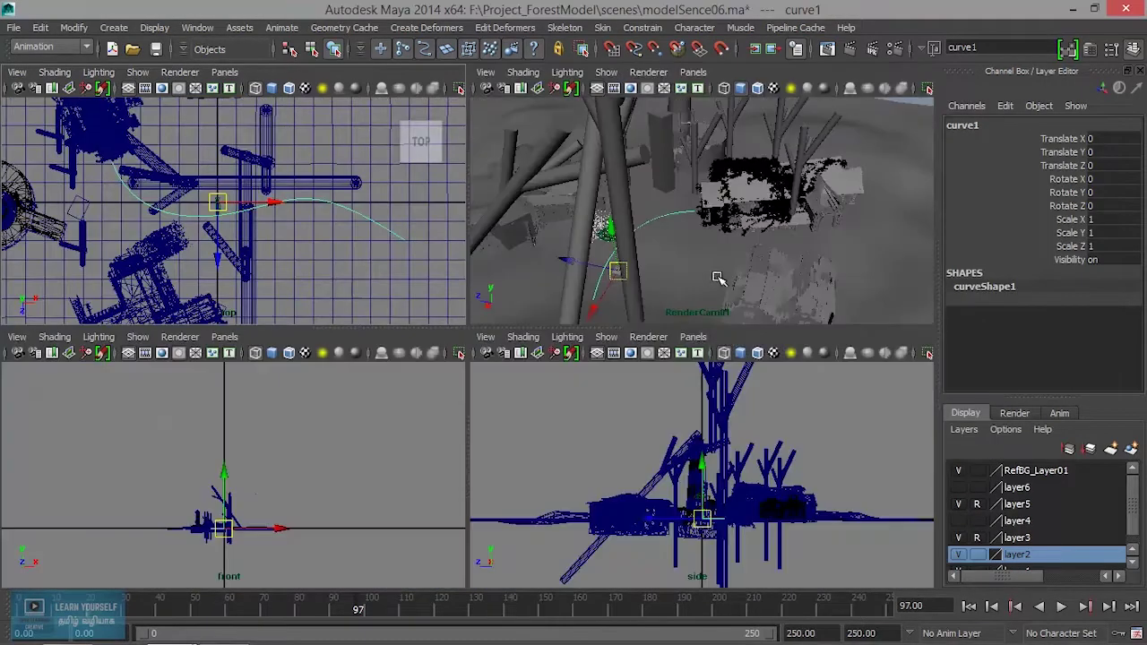
{"action": "key", "text": "space"}
Step: In control vertex mode, raise and shift the first three CVs of curve1
{"action": "left_click_drag", "start_coordinate": [474, 333], "coordinate": [705, 318], "text": "alt"}
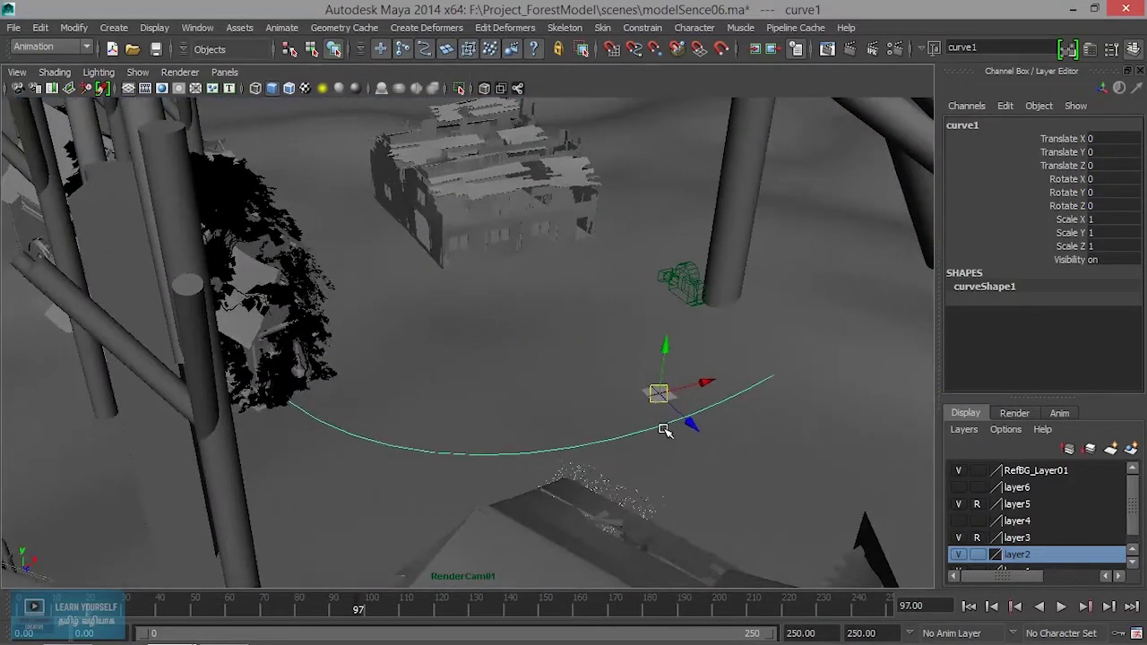
{"action": "right_click_drag", "start_coordinate": [663, 429], "coordinate": [594, 305]}
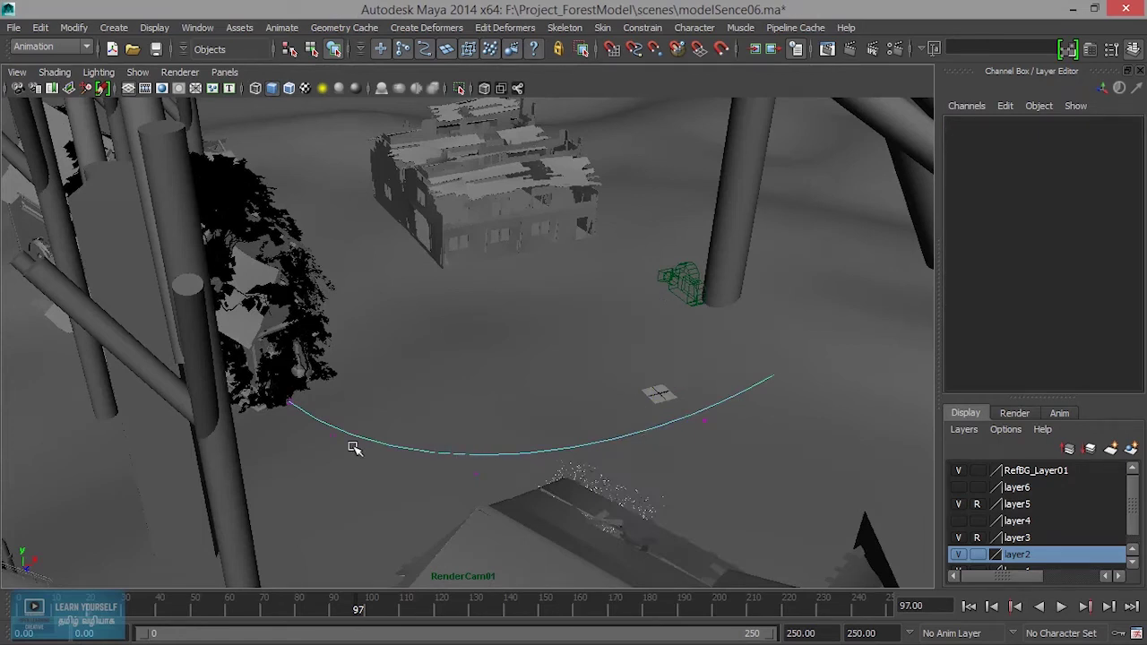
{"action": "left_click", "coordinate": [287, 401]}
{"action": "left_click_drag", "start_coordinate": [285, 351], "coordinate": [283, 314]}
{"action": "left_click_drag", "start_coordinate": [311, 400], "coordinate": [324, 424]}
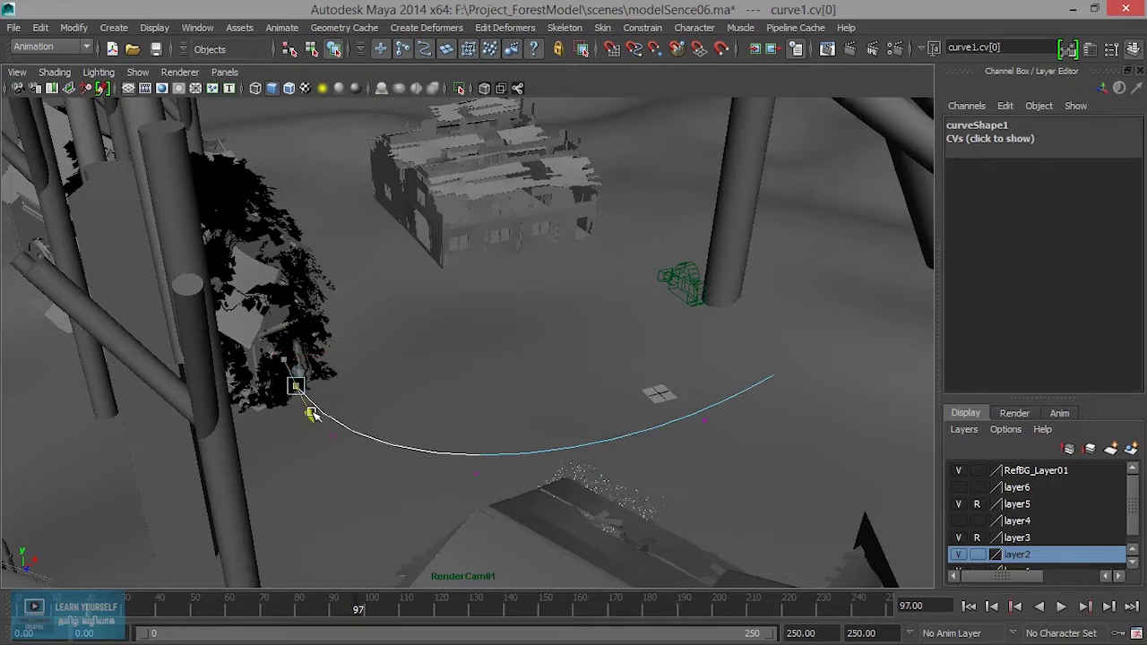
{"action": "left_click_drag", "start_coordinate": [341, 385], "coordinate": [360, 380]}
{"action": "left_click_drag", "start_coordinate": [382, 452], "coordinate": [427, 412]}
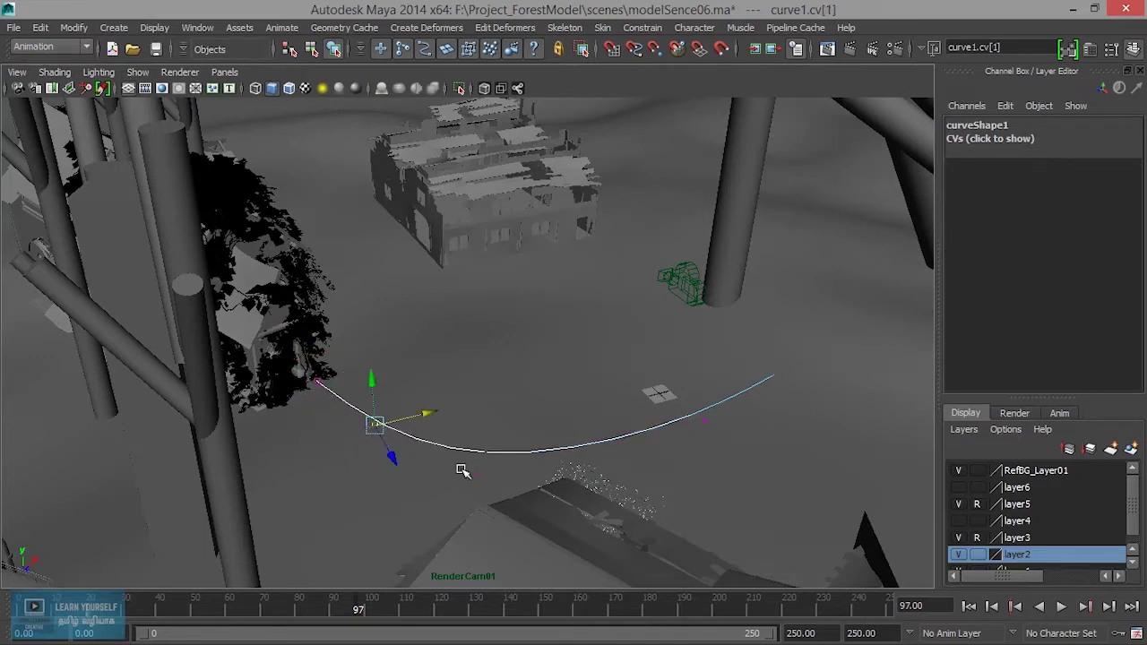
{"action": "mouse_move", "coordinate": [514, 486]}
{"action": "left_mouse_down"}
{"action": "mouse_move", "coordinate": [466, 461]}
{"action": "mouse_move", "coordinate": [487, 461]}
{"action": "left_mouse_up"}
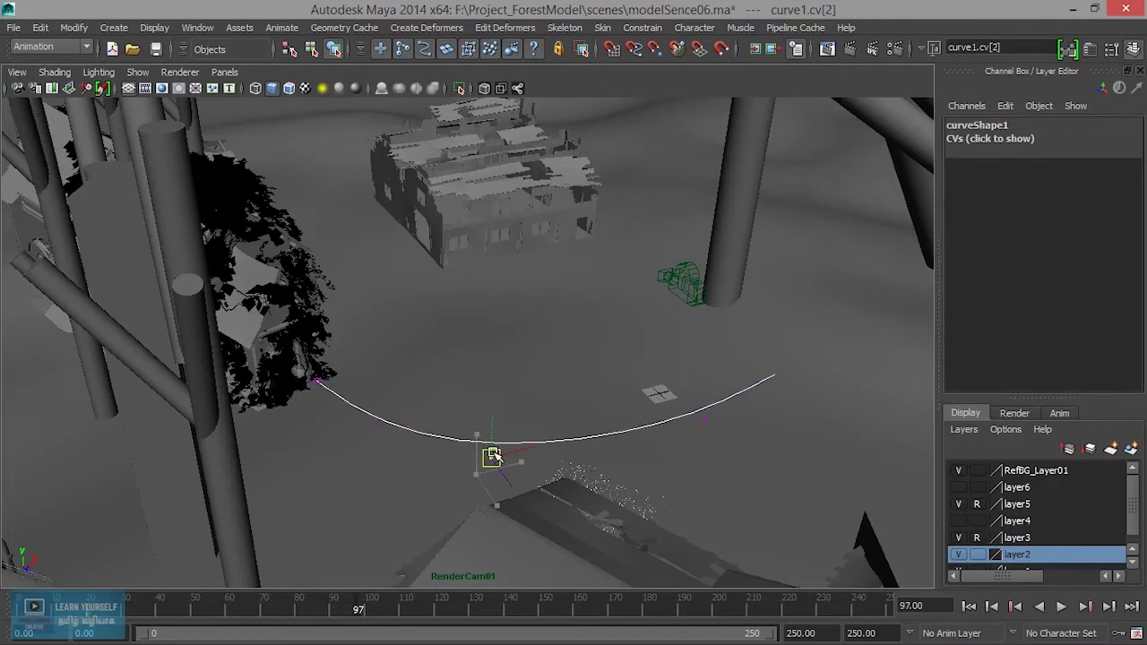
{"action": "mouse_move", "coordinate": [679, 481]}
{"action": "left_mouse_down", "text": "alt"}
{"action": "mouse_move", "coordinate": [397, 492]}
{"action": "mouse_move", "coordinate": [352, 402]}
{"action": "mouse_move", "coordinate": [397, 429]}
{"action": "mouse_move", "coordinate": [373, 381]}
{"action": "left_mouse_up", "text": "alt"}
{"action": "mouse_move", "coordinate": [526, 435]}
{"action": "left_mouse_down", "text": "alt"}
{"action": "mouse_move", "coordinate": [302, 487]}
{"action": "mouse_move", "coordinate": [365, 476]}
{"action": "mouse_move", "coordinate": [344, 478]}
{"action": "left_mouse_up", "text": "alt"}
Step: In wireframe, raise the remaining CVs into two humps, then return to shaded display
{"action": "key", "text": "4"}
{"action": "key", "text": "Right"}
{"action": "left_click_drag", "start_coordinate": [271, 360], "coordinate": [275, 324]}
{"action": "left_click_drag", "start_coordinate": [347, 343], "coordinate": [442, 425]}
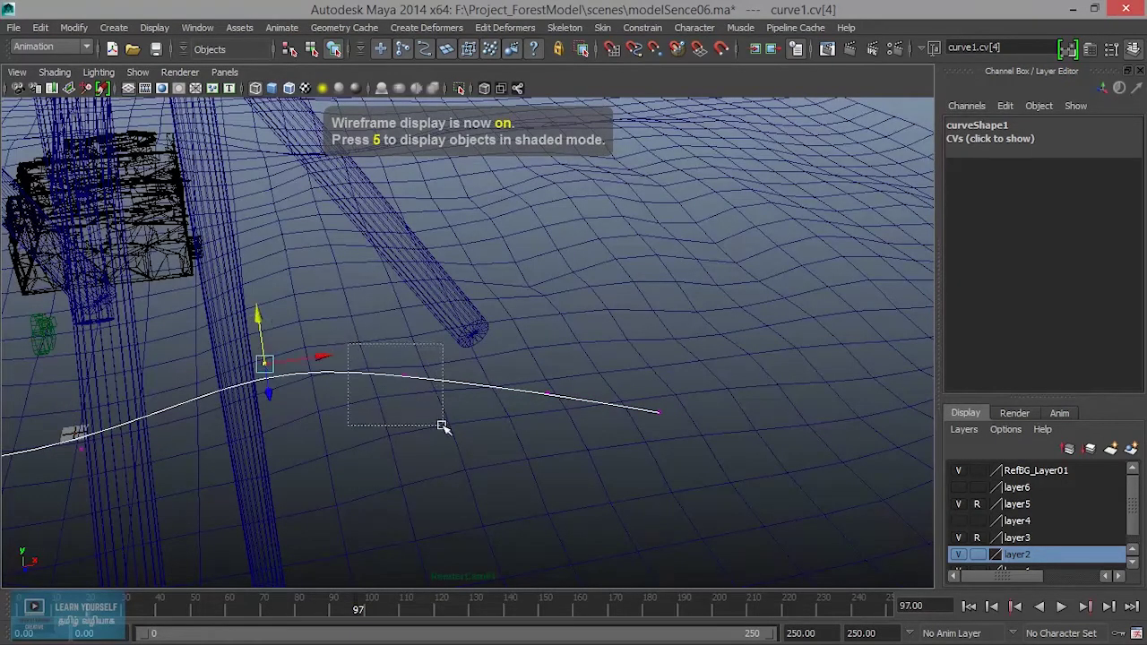
{"action": "left_click_drag", "start_coordinate": [405, 333], "coordinate": [402, 283]}
{"action": "left_click_drag", "start_coordinate": [543, 358], "coordinate": [581, 433]}
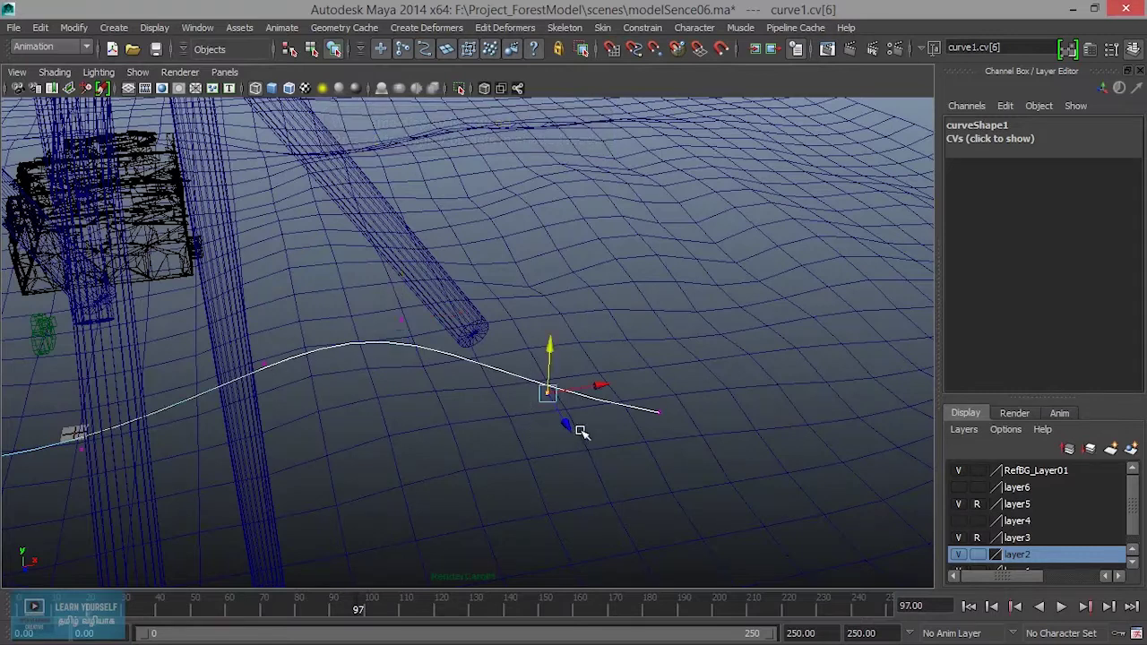
{"action": "left_click_drag", "start_coordinate": [547, 348], "coordinate": [548, 234]}
{"action": "left_click_drag", "start_coordinate": [658, 384], "coordinate": [678, 445]}
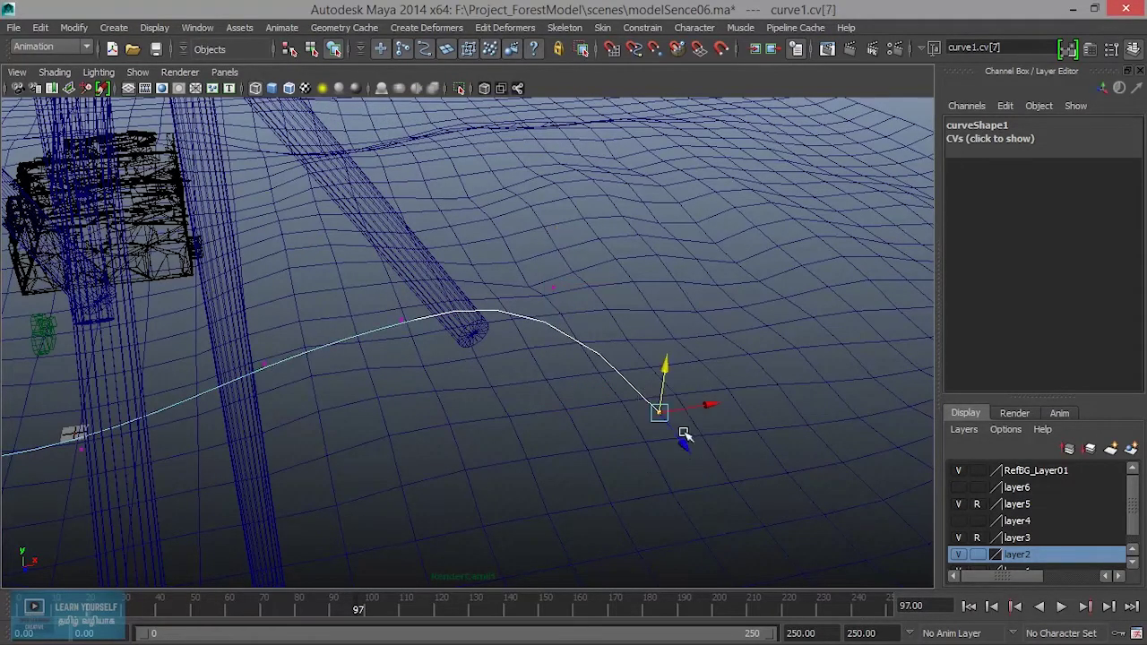
{"action": "middle_click_drag", "start_coordinate": [663, 403], "coordinate": [689, 491], "text": "alt"}
{"action": "key", "text": "5"}
Step: Orbit in close to inspect the reshaped curve among the trees and houses
{"action": "mouse_move", "coordinate": [595, 487]}
{"action": "left_mouse_down", "text": "alt"}
{"action": "mouse_move", "coordinate": [655, 533]}
{"action": "mouse_move", "coordinate": [622, 264]}
{"action": "mouse_move", "coordinate": [454, 425]}
{"action": "mouse_move", "coordinate": [511, 418]}
{"action": "mouse_move", "coordinate": [377, 418]}
{"action": "left_mouse_up", "text": "alt"}
{"action": "middle_click_drag", "start_coordinate": [478, 460], "coordinate": [271, 433], "text": "alt"}
{"action": "left_click_drag", "start_coordinate": [271, 433], "coordinate": [225, 430], "text": "alt"}
{"action": "right_click_drag", "start_coordinate": [224, 431], "coordinate": [277, 430], "text": "alt"}
{"action": "middle_click_drag", "start_coordinate": [277, 430], "coordinate": [583, 502], "text": "alt"}
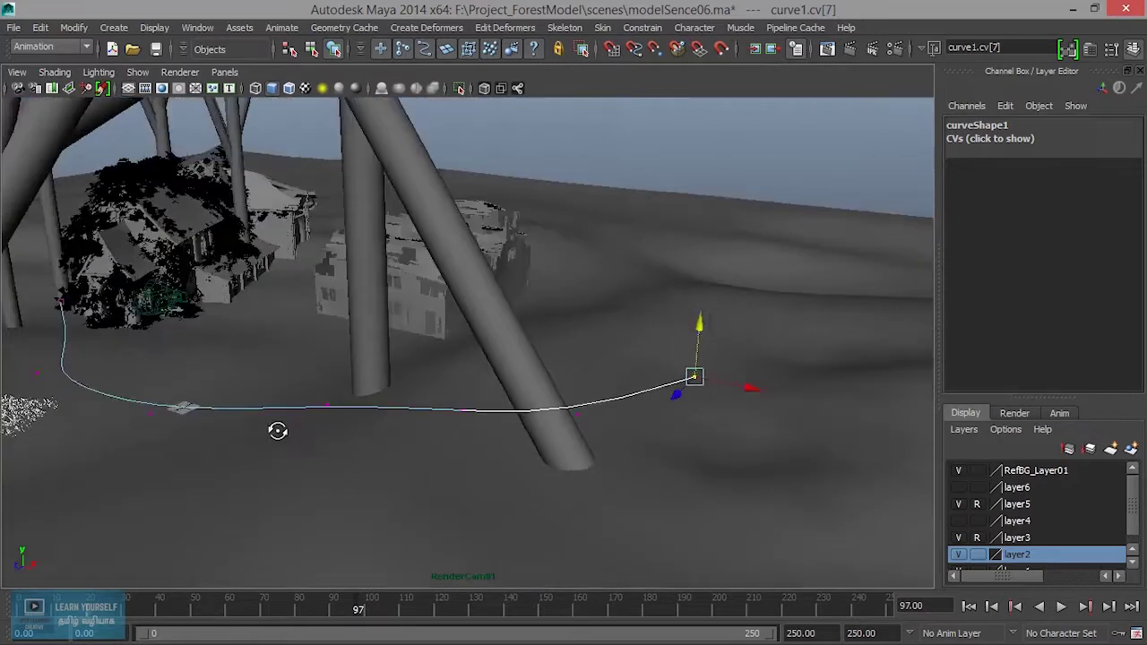
{"action": "left_click_drag", "start_coordinate": [583, 502], "coordinate": [558, 476], "text": "alt"}
{"action": "right_click_drag", "start_coordinate": [556, 475], "coordinate": [638, 295]}
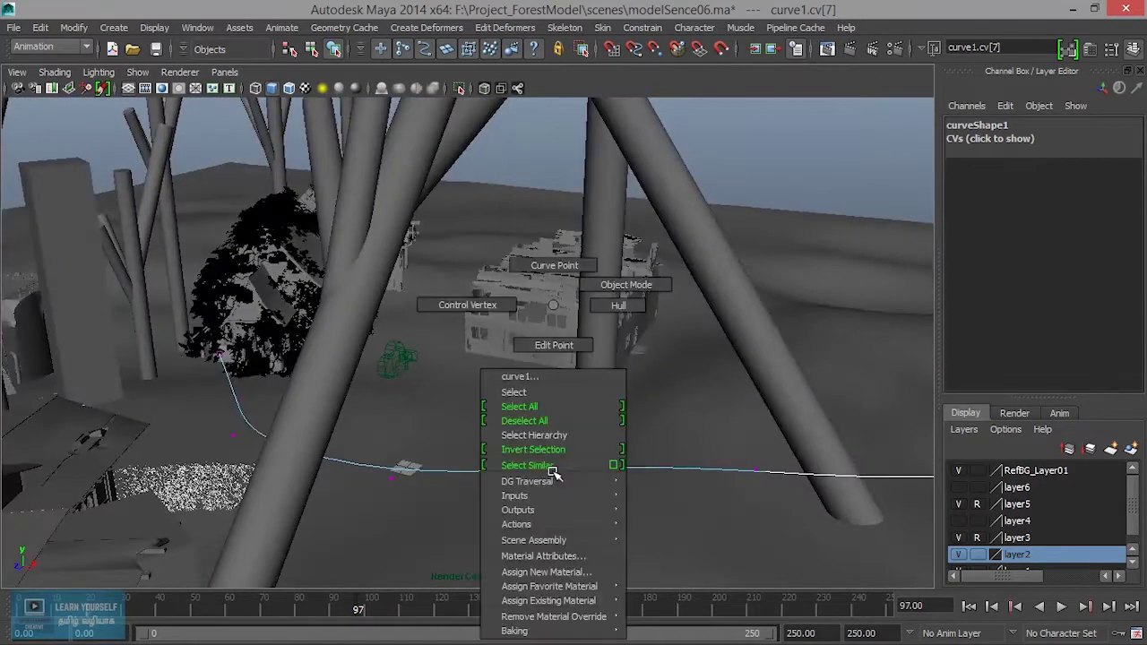
Step: In Object Mode, select camera1 then curve1 and attach them with Attach to Motion Path
{"action": "left_click", "coordinate": [638, 297]}
{"action": "left_click", "coordinate": [399, 361]}
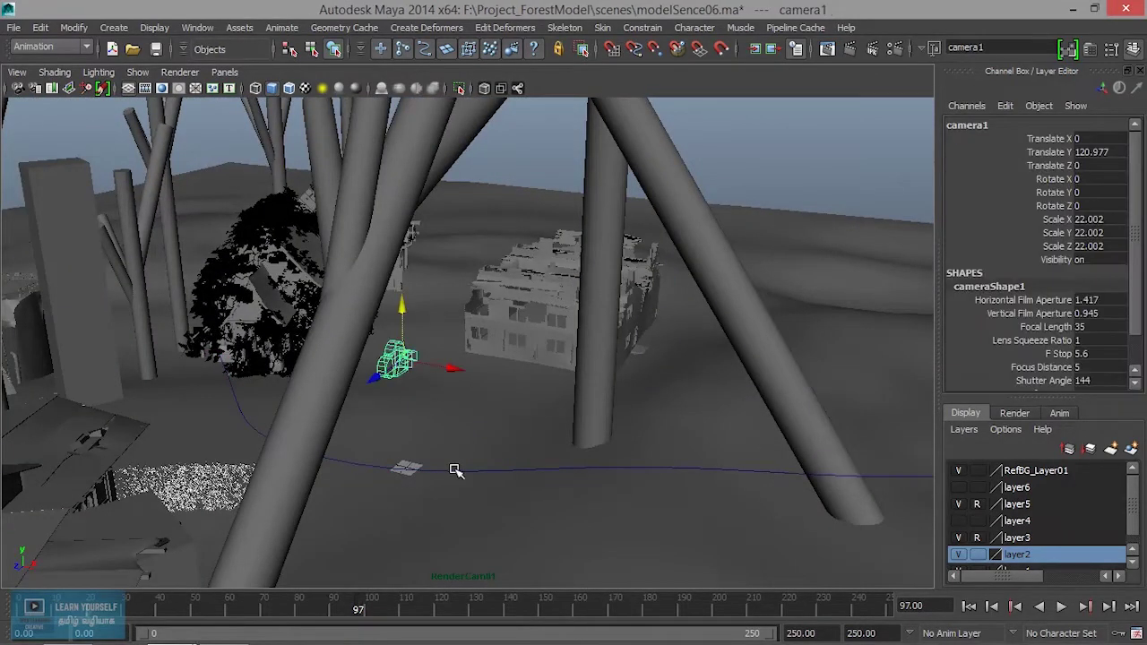
{"action": "left_click", "coordinate": [485, 471]}
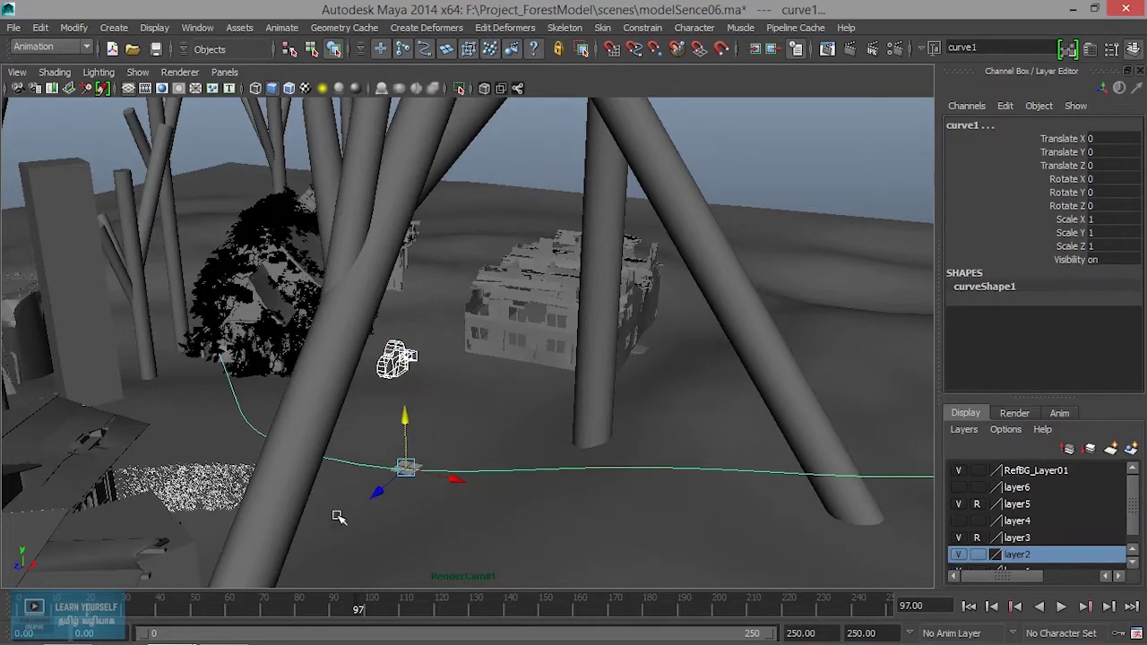
{"action": "left_click", "coordinate": [281, 28]}
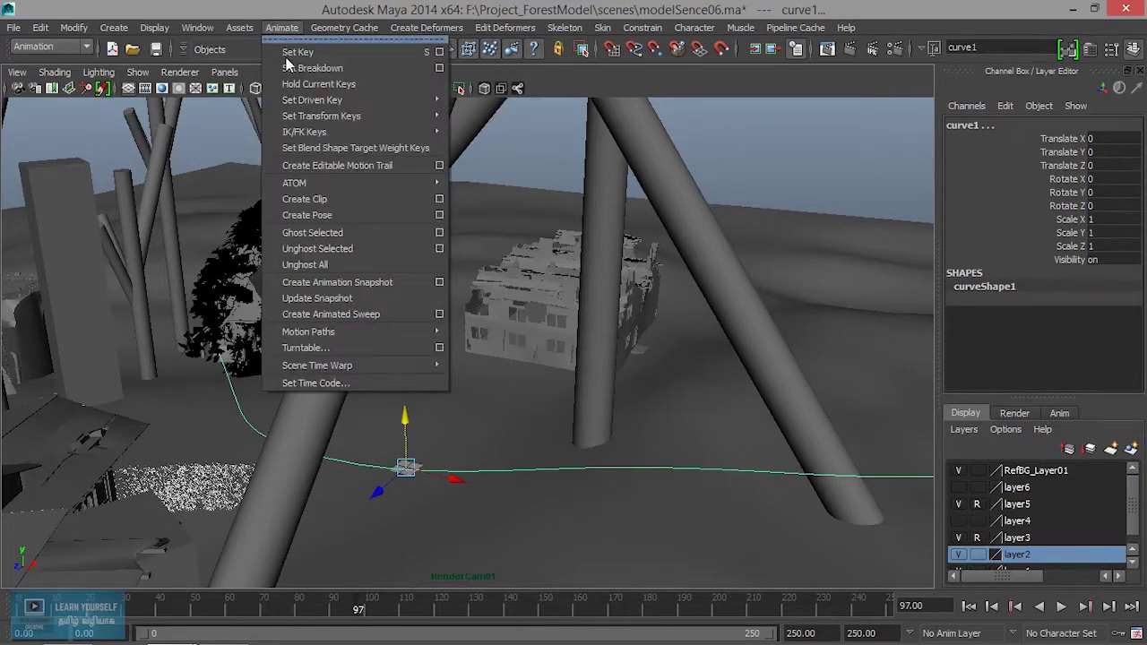
{"action": "mouse_move", "coordinate": [309, 331]}
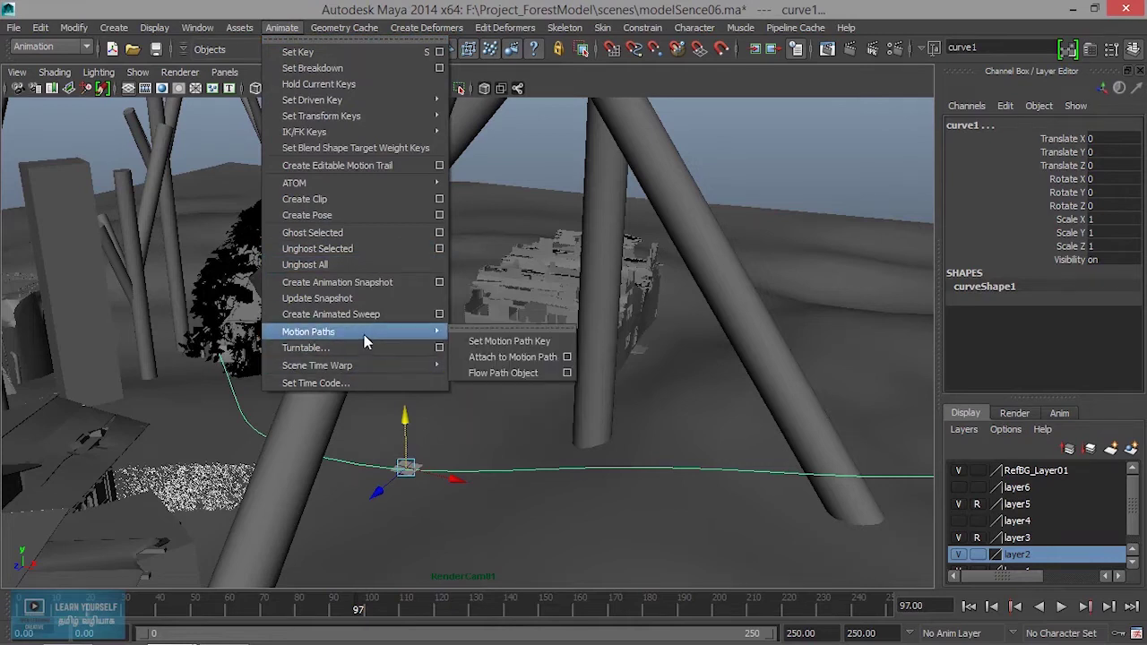
{"action": "left_click", "coordinate": [568, 358]}
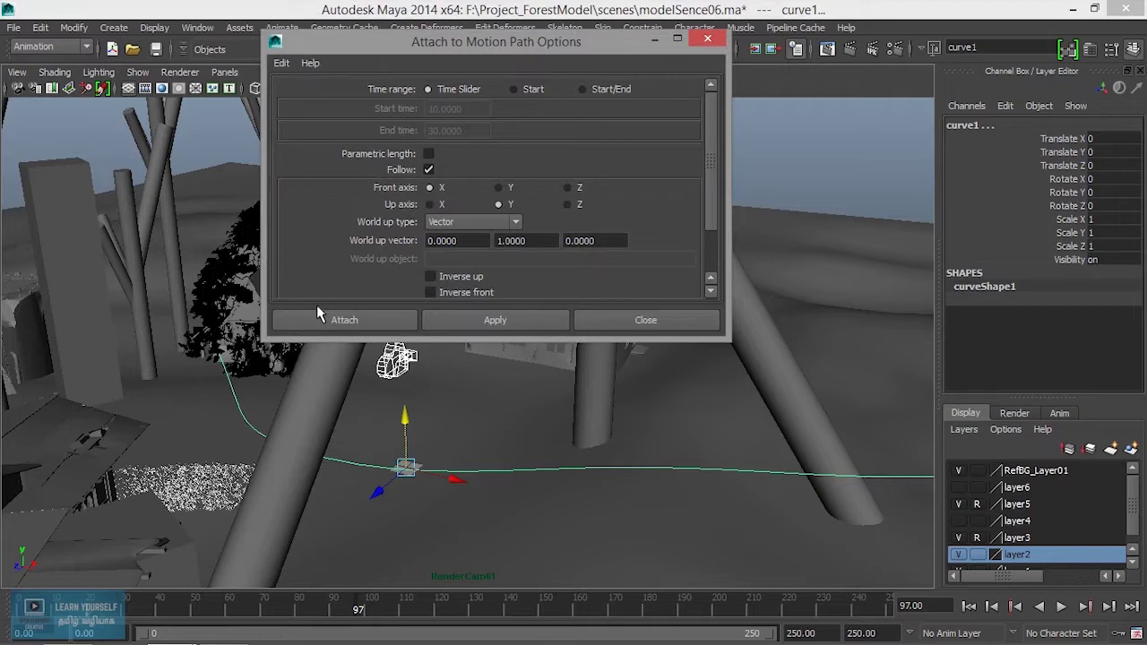
{"action": "left_click", "coordinate": [484, 331]}
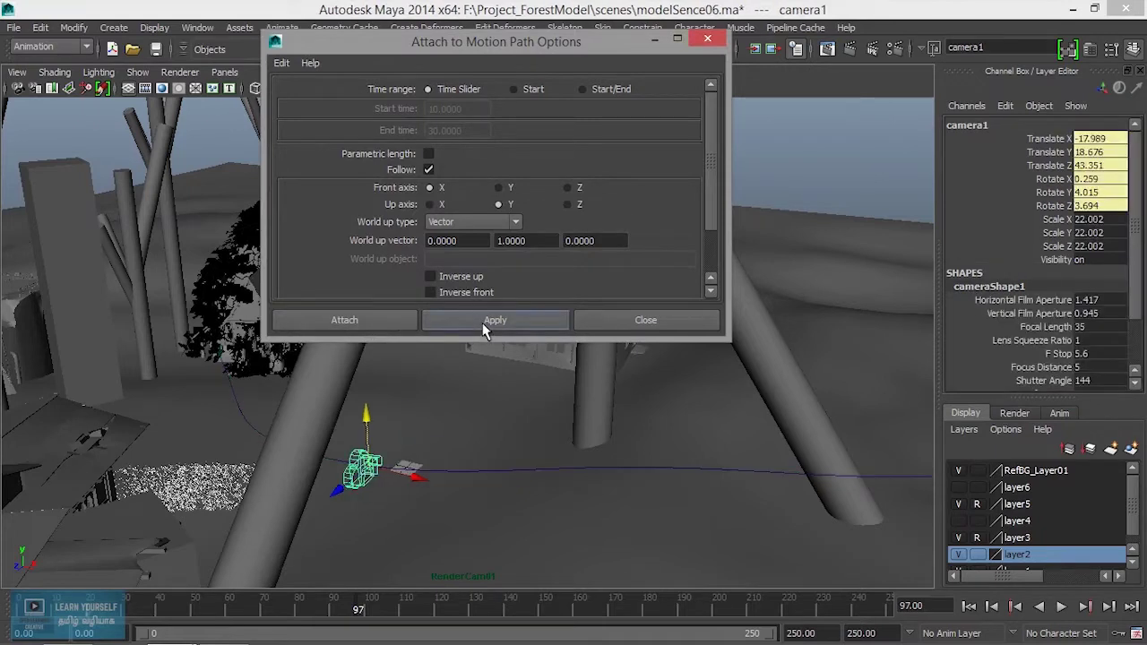
{"action": "left_click", "coordinate": [646, 321]}
Step: Play the animation from frame 132 while looking through camera1
{"action": "left_click", "coordinate": [1061, 607]}
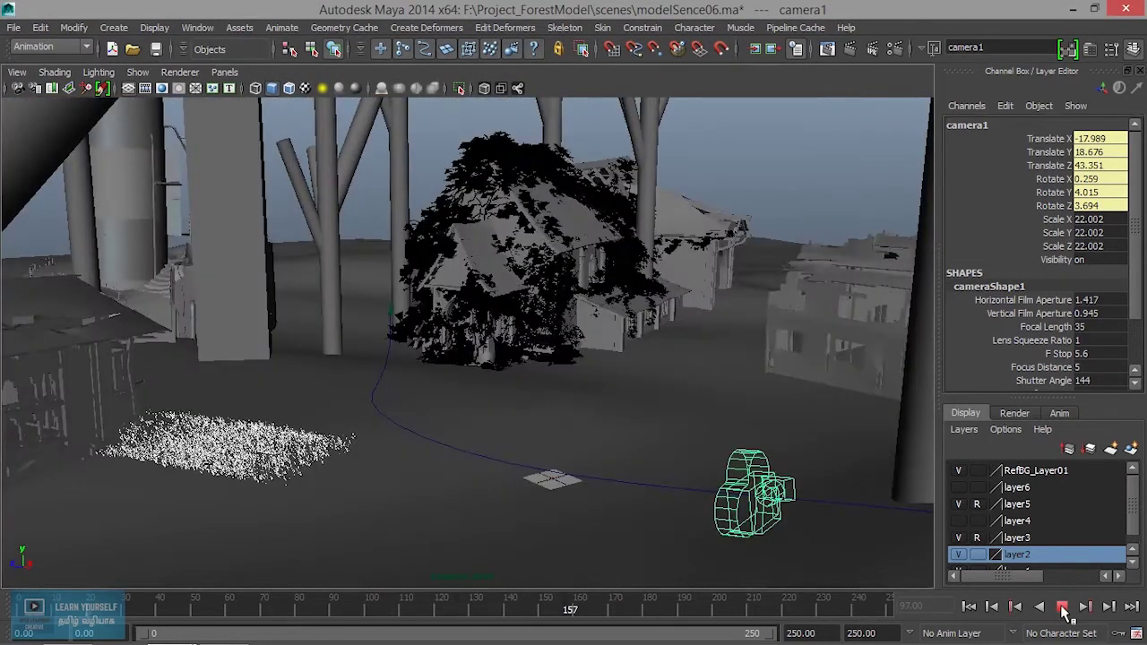
{"action": "left_click", "coordinate": [1062, 608]}
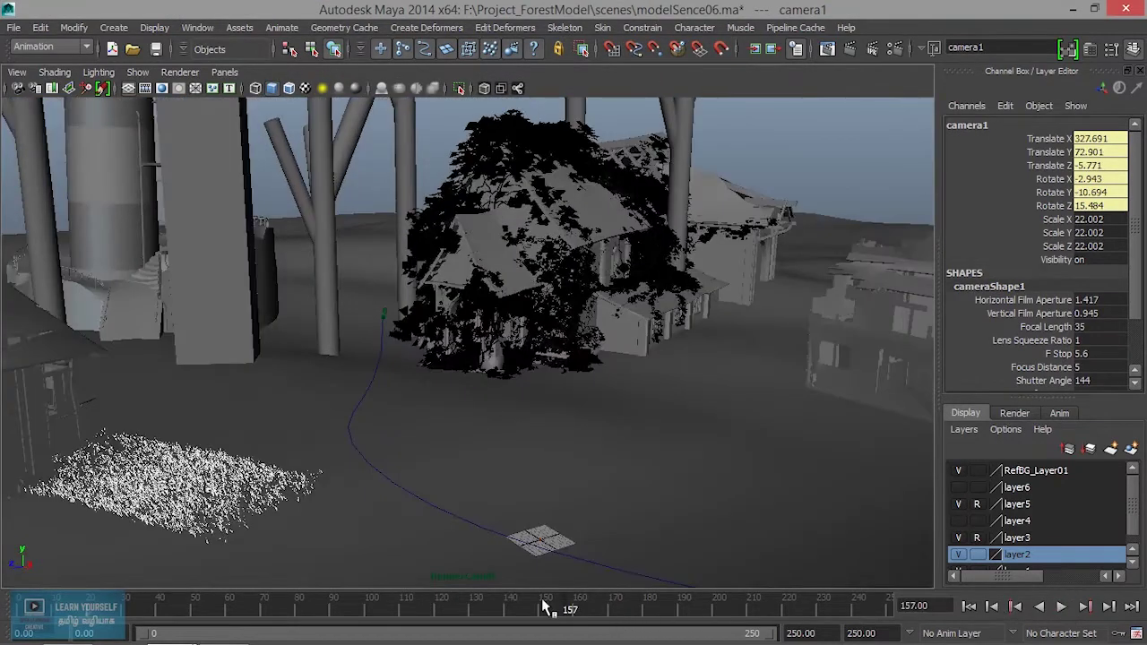
{"action": "left_click_drag", "start_coordinate": [544, 601], "coordinate": [483, 601]}
{"action": "left_click", "coordinate": [225, 72]}
{"action": "mouse_move", "coordinate": [251, 88]}
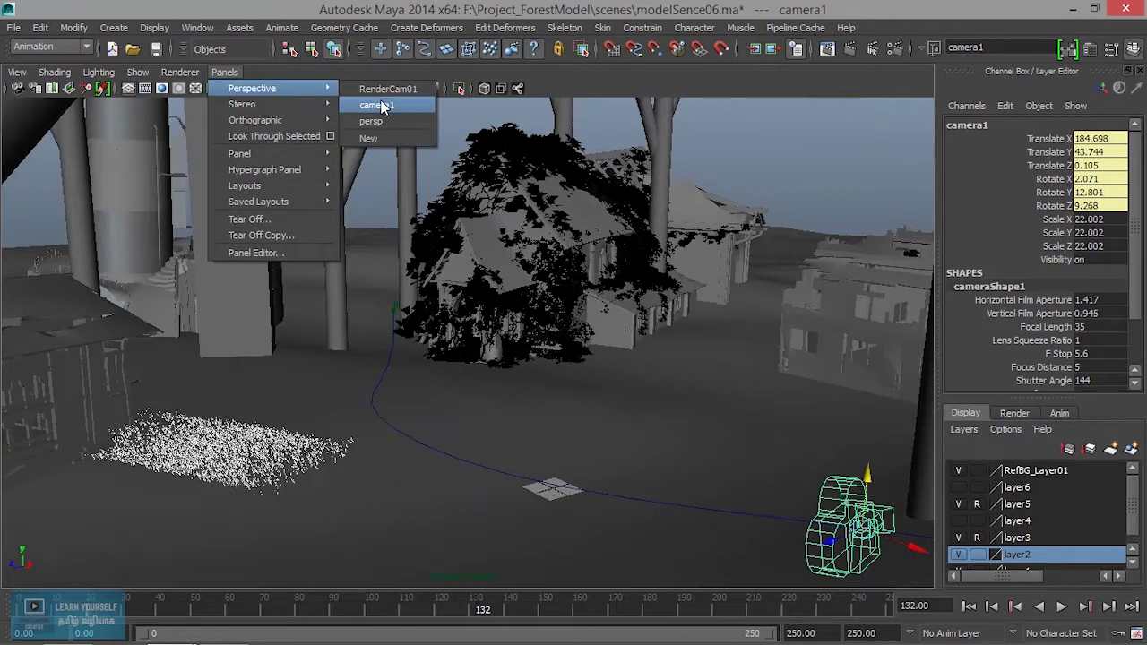
{"action": "left_click", "coordinate": [384, 107]}
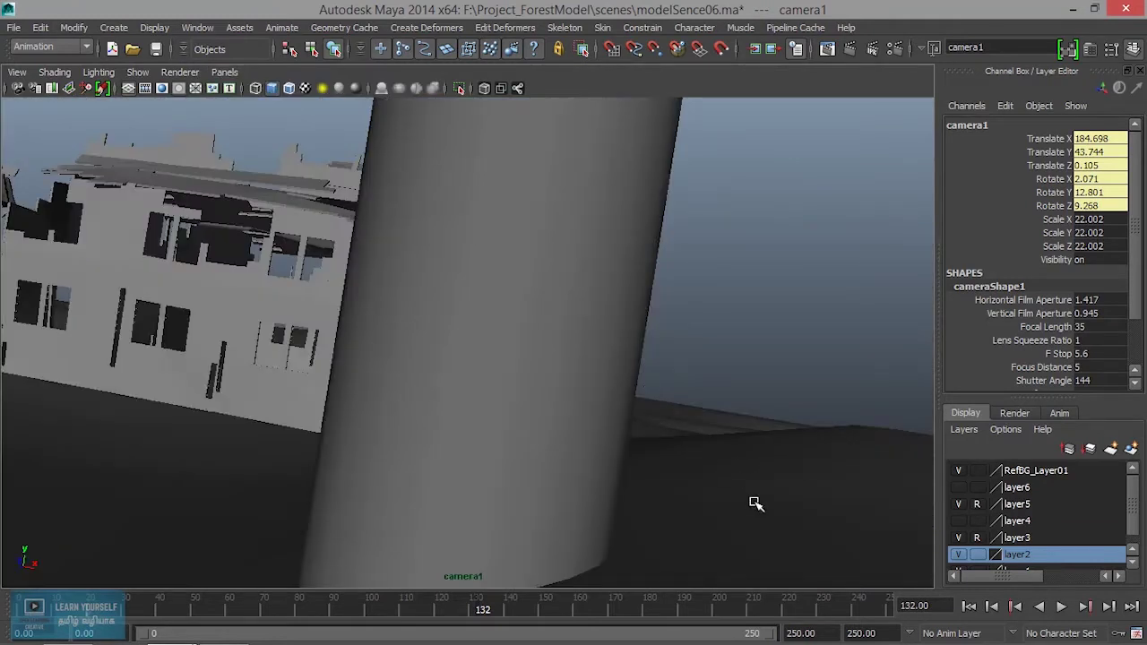
{"action": "left_click", "coordinate": [1061, 607]}
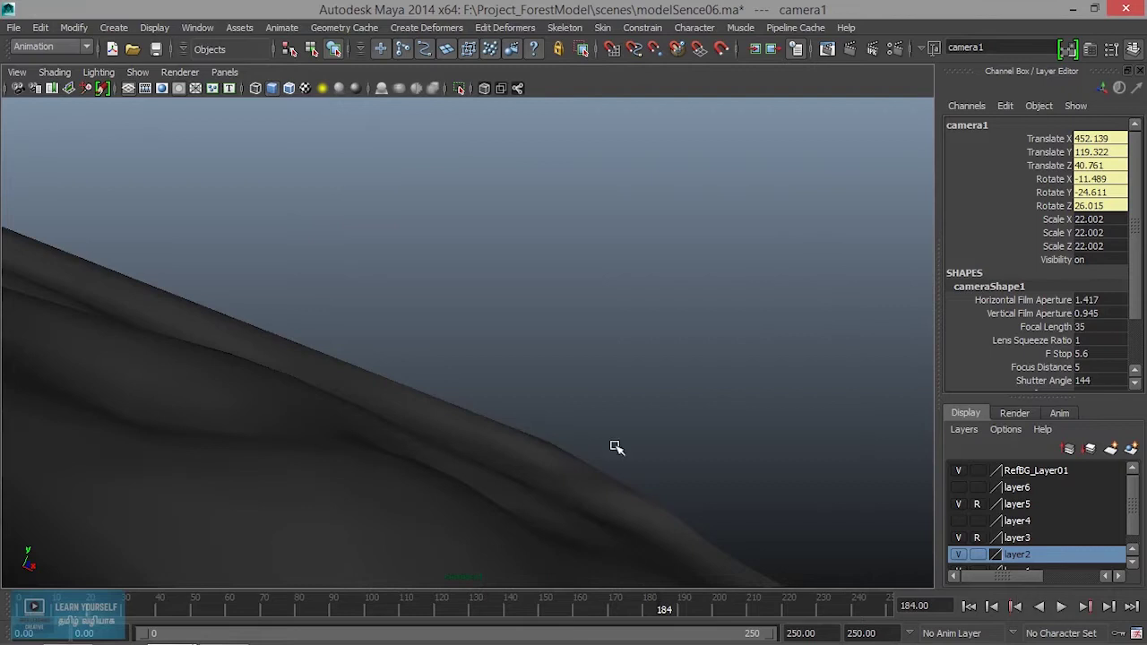
Step: Switch the viewport back through persp to the RenderCam01 view
{"action": "left_click", "coordinate": [227, 75]}
{"action": "mouse_move", "coordinate": [252, 88]}
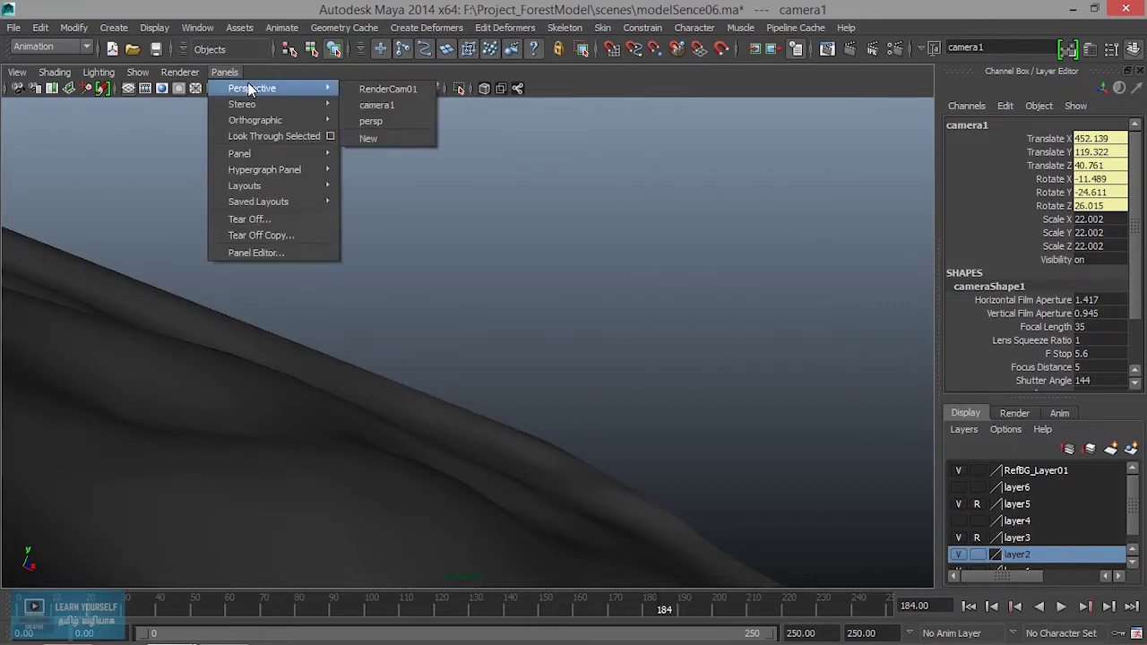
{"action": "left_click", "coordinate": [391, 120]}
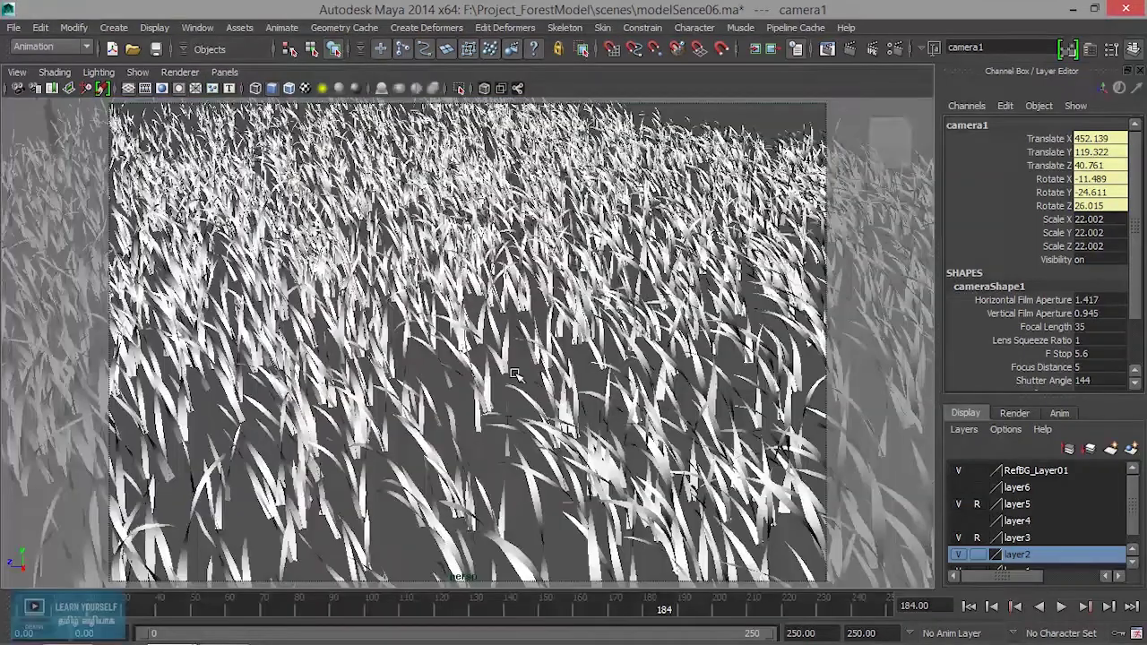
{"action": "left_click", "coordinate": [228, 73]}
{"action": "mouse_move", "coordinate": [252, 88]}
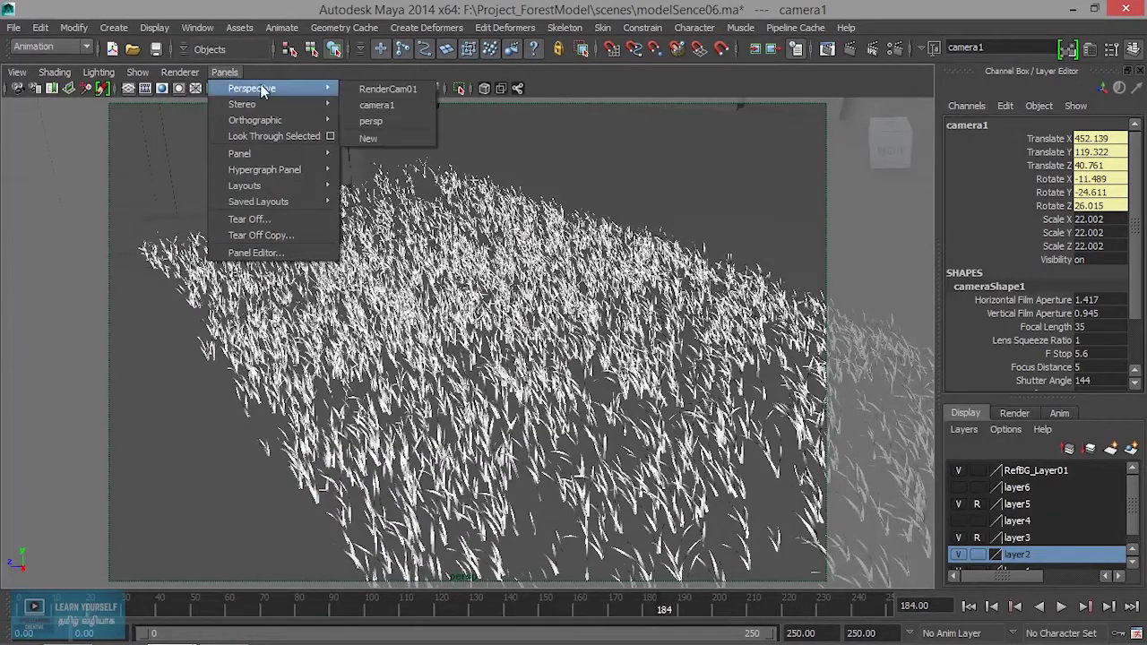
{"action": "left_click", "coordinate": [391, 90]}
{"action": "mouse_move", "coordinate": [397, 248]}
{"action": "left_mouse_down", "text": "alt"}
{"action": "mouse_move", "coordinate": [246, 224]}
{"action": "mouse_move", "coordinate": [269, 284]}
{"action": "mouse_move", "coordinate": [648, 317]}
{"action": "mouse_move", "coordinate": [423, 331]}
{"action": "left_mouse_up", "text": "alt"}
Step: Jump to frame 68 and orbit in close around camera1 on curve1
{"action": "mouse_move", "coordinate": [423, 331]}
{"action": "right_mouse_down", "text": "alt"}
{"action": "mouse_move", "coordinate": [439, 275]}
{"action": "mouse_move", "coordinate": [400, 195]}
{"action": "right_mouse_up", "text": "alt"}
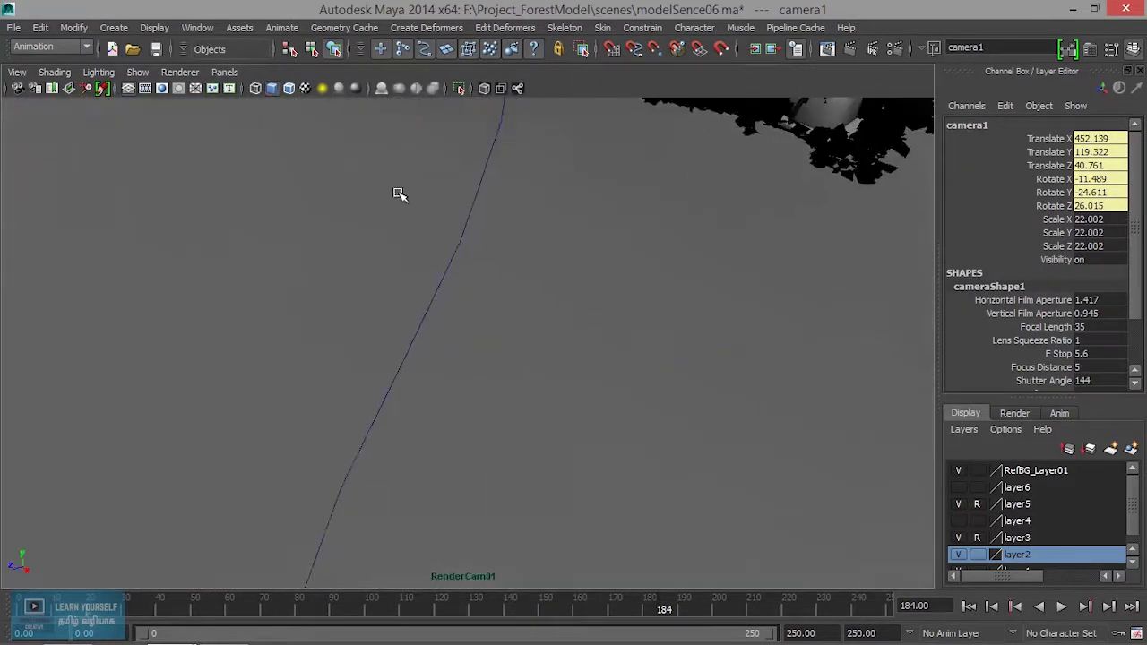
{"action": "middle_click_drag", "start_coordinate": [399, 194], "coordinate": [458, 425], "text": "alt"}
{"action": "right_click_drag", "start_coordinate": [458, 424], "coordinate": [577, 376], "text": "alt"}
{"action": "mouse_move", "coordinate": [577, 375]}
{"action": "left_mouse_down", "text": "alt"}
{"action": "mouse_move", "coordinate": [540, 277]}
{"action": "mouse_move", "coordinate": [735, 268]}
{"action": "mouse_move", "coordinate": [170, 243]}
{"action": "mouse_move", "coordinate": [238, 276]}
{"action": "left_mouse_up", "text": "alt"}
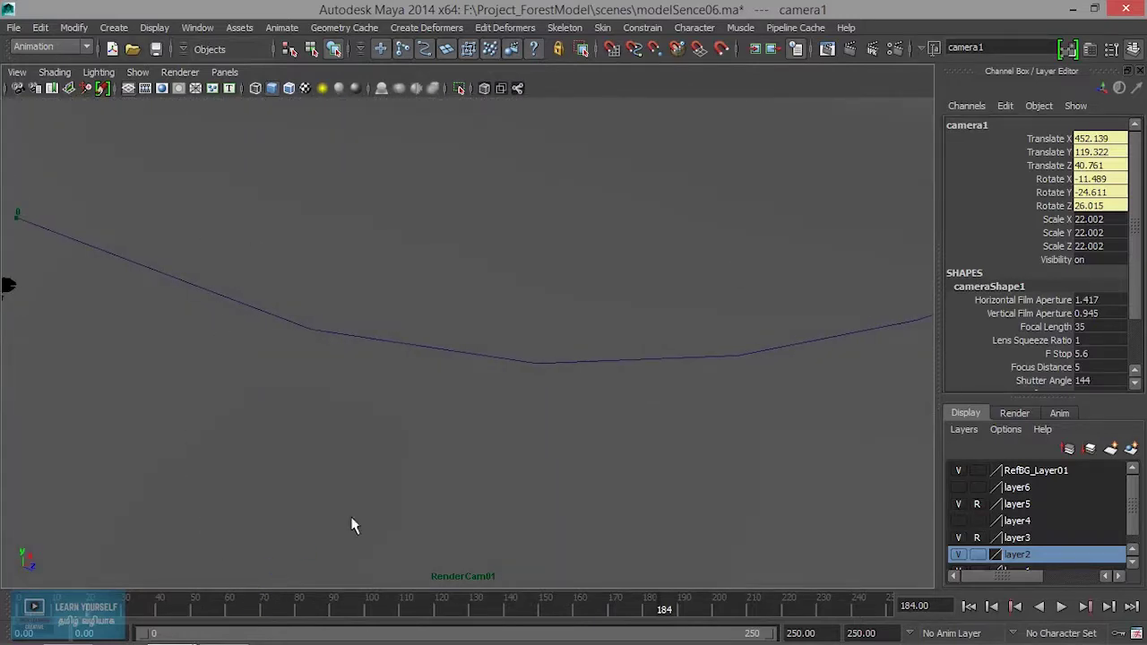
{"action": "key", "text": "alt+shift+v"}
{"action": "key", "text": "alt+v"}
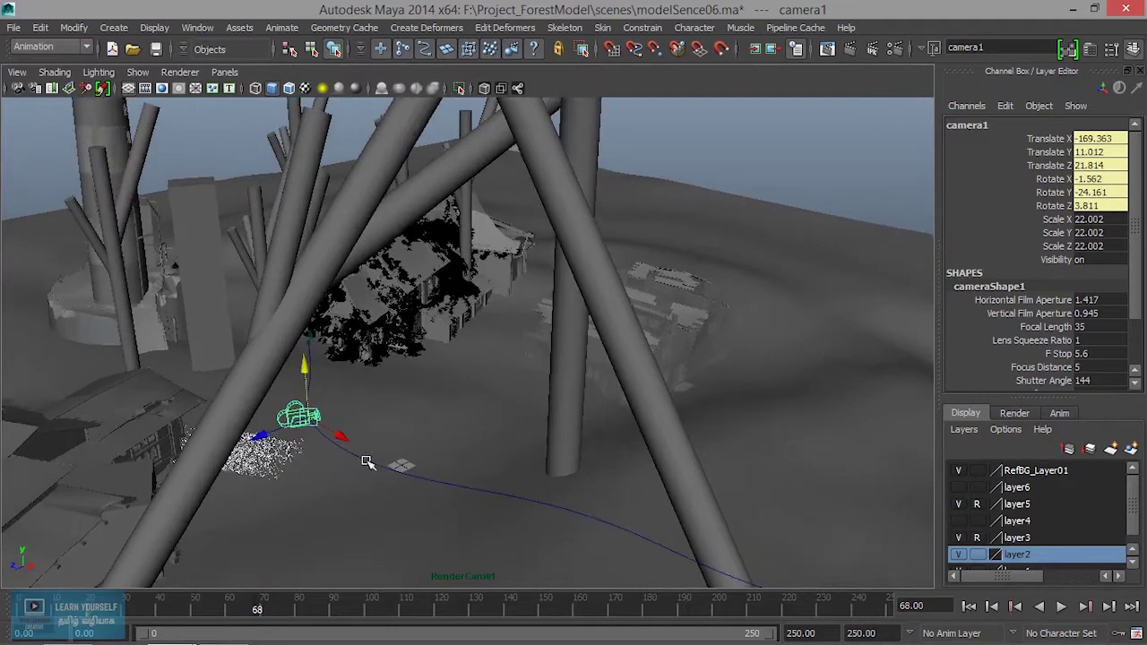
{"action": "mouse_move", "coordinate": [366, 461]}
{"action": "left_mouse_down", "text": "alt"}
{"action": "mouse_move", "coordinate": [537, 492]}
{"action": "mouse_move", "coordinate": [347, 356]}
{"action": "left_mouse_up", "text": "alt"}
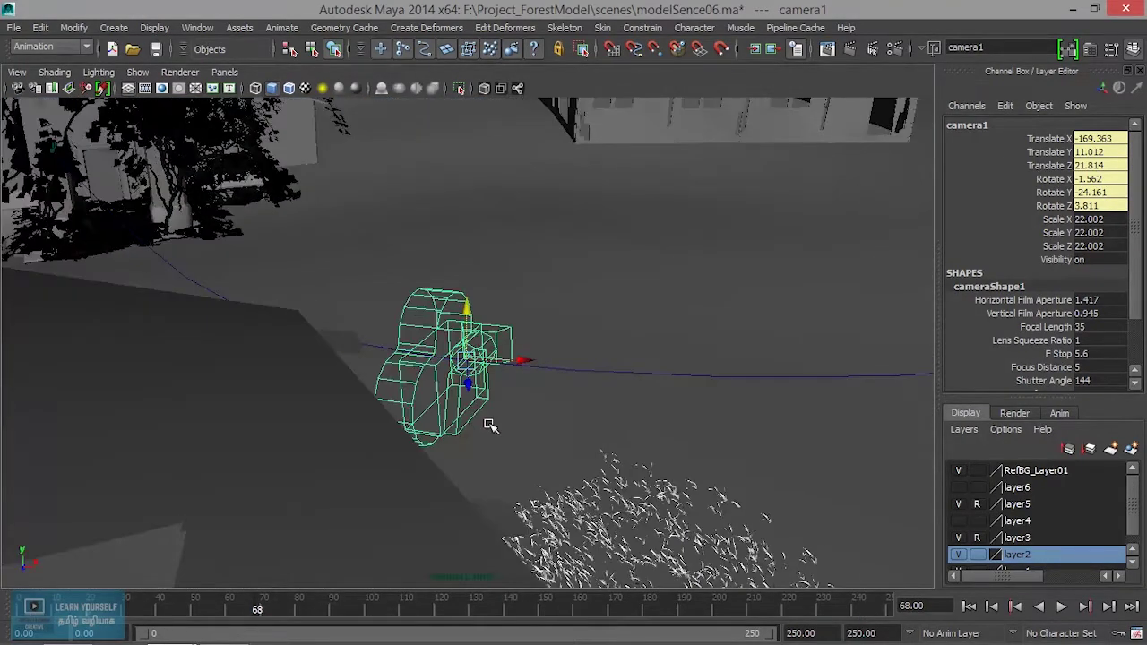
{"action": "left_click_drag", "start_coordinate": [489, 425], "coordinate": [424, 432], "text": "alt"}
Step: Open camera1's motionPath1 attributes and set the Up Axis to X
{"action": "key", "text": "ctrl+a"}
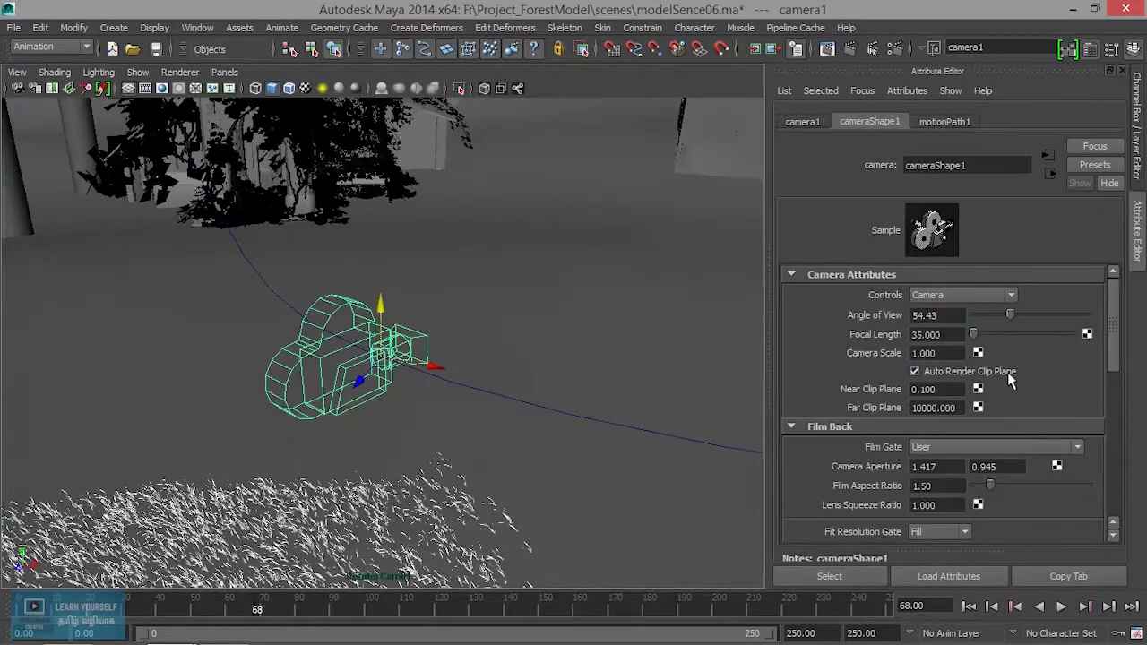
{"action": "scroll", "coordinate": [945, 376], "scroll_direction": "down", "scroll_amount": 3}
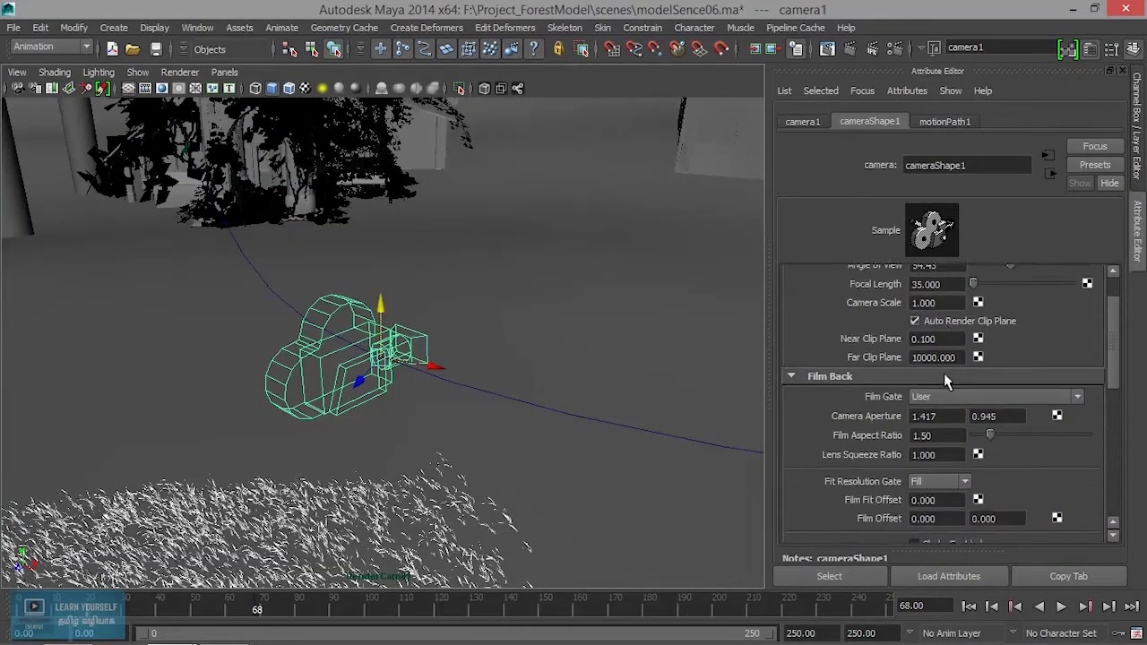
{"action": "scroll", "coordinate": [944, 373], "scroll_direction": "down", "scroll_amount": 3}
{"action": "left_click", "coordinate": [947, 123]}
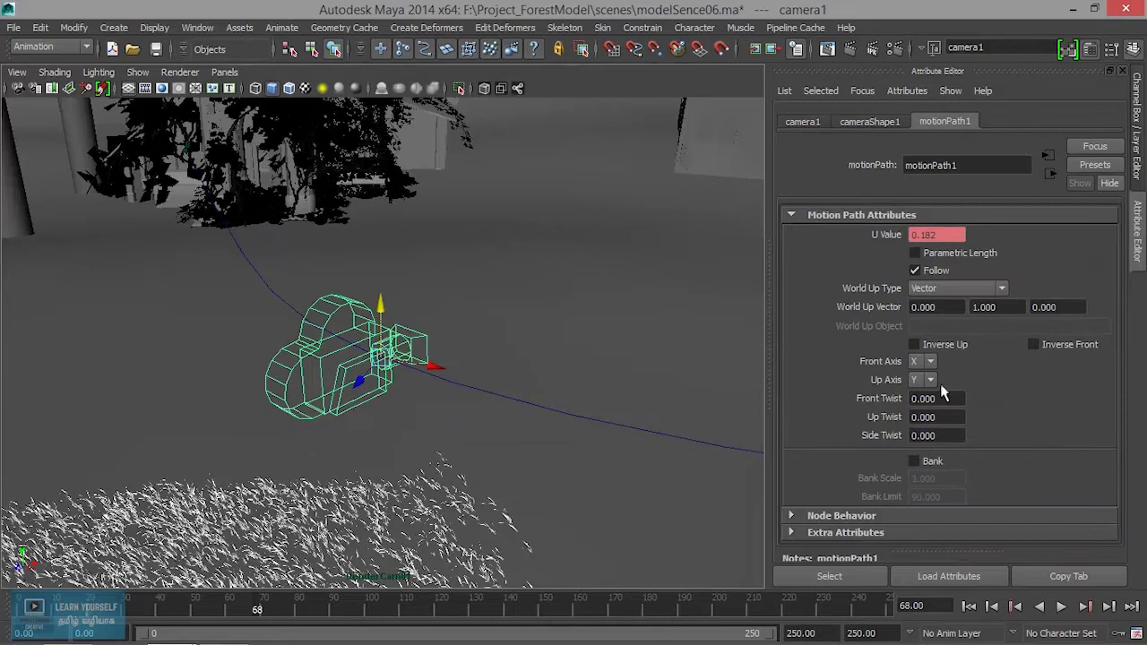
{"action": "left_click", "coordinate": [929, 363]}
{"action": "left_click", "coordinate": [924, 386]}
{"action": "left_click", "coordinate": [932, 362]}
{"action": "left_click", "coordinate": [923, 370]}
{"action": "left_click", "coordinate": [929, 380]}
{"action": "left_click", "coordinate": [923, 395]}
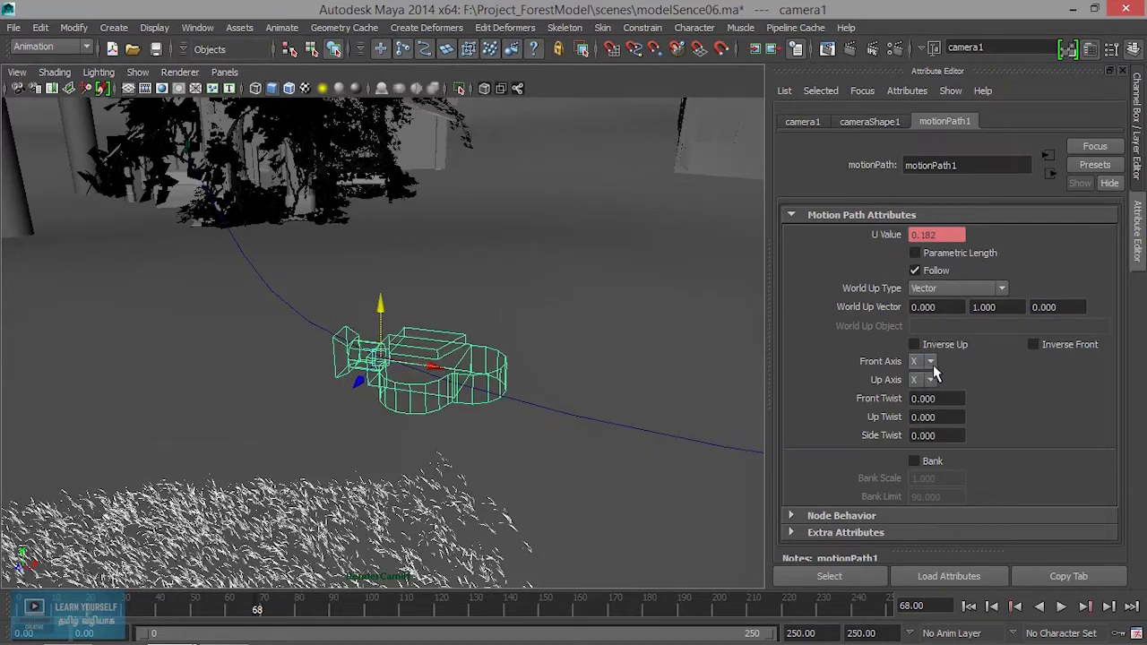
Step: Settle the Front Axis on Z after trying X and Y, and turn off Inverse Up
{"action": "left_click", "coordinate": [931, 362]}
{"action": "left_click", "coordinate": [928, 395]}
{"action": "left_click", "coordinate": [931, 362]}
{"action": "left_click", "coordinate": [926, 403]}
{"action": "mouse_move", "coordinate": [428, 406]}
{"action": "left_mouse_down", "text": "alt"}
{"action": "mouse_move", "coordinate": [335, 381]}
{"action": "mouse_move", "coordinate": [413, 403]}
{"action": "left_mouse_up", "text": "alt"}
{"action": "left_click", "coordinate": [923, 361]}
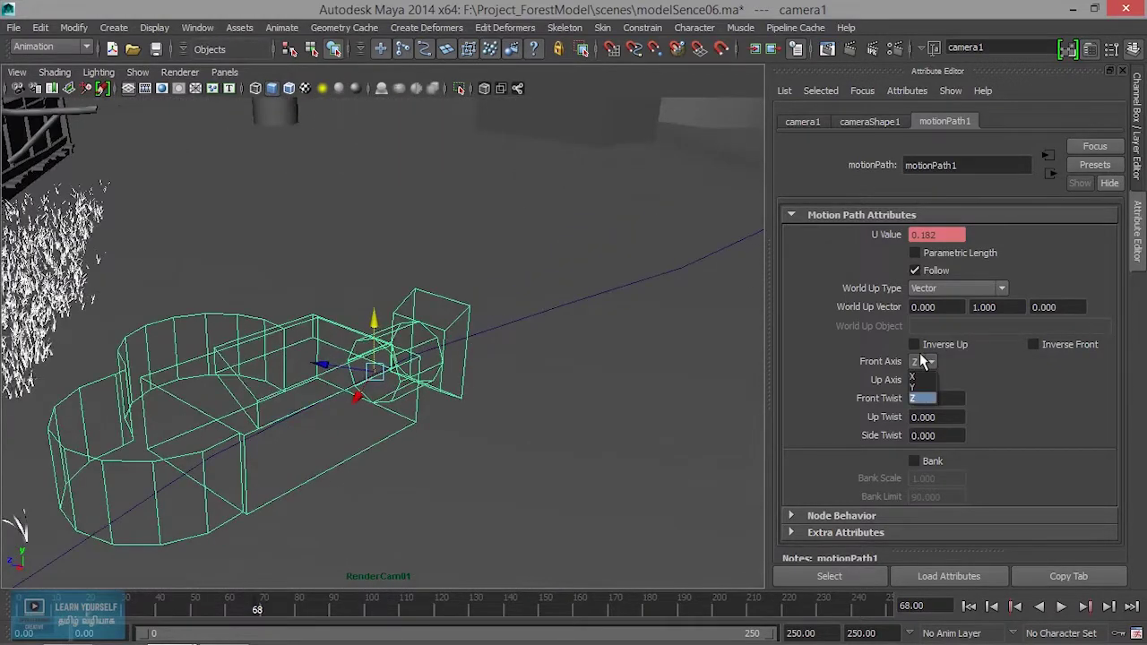
{"action": "left_click", "coordinate": [923, 376]}
{"action": "left_click", "coordinate": [928, 363]}
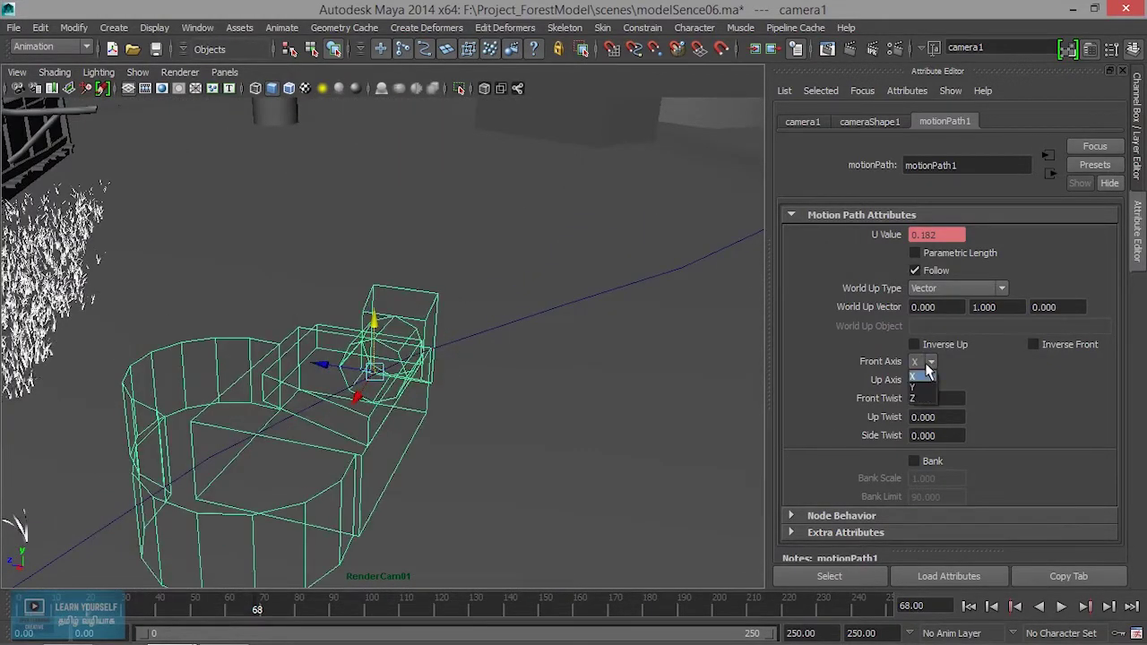
{"action": "left_click", "coordinate": [923, 388]}
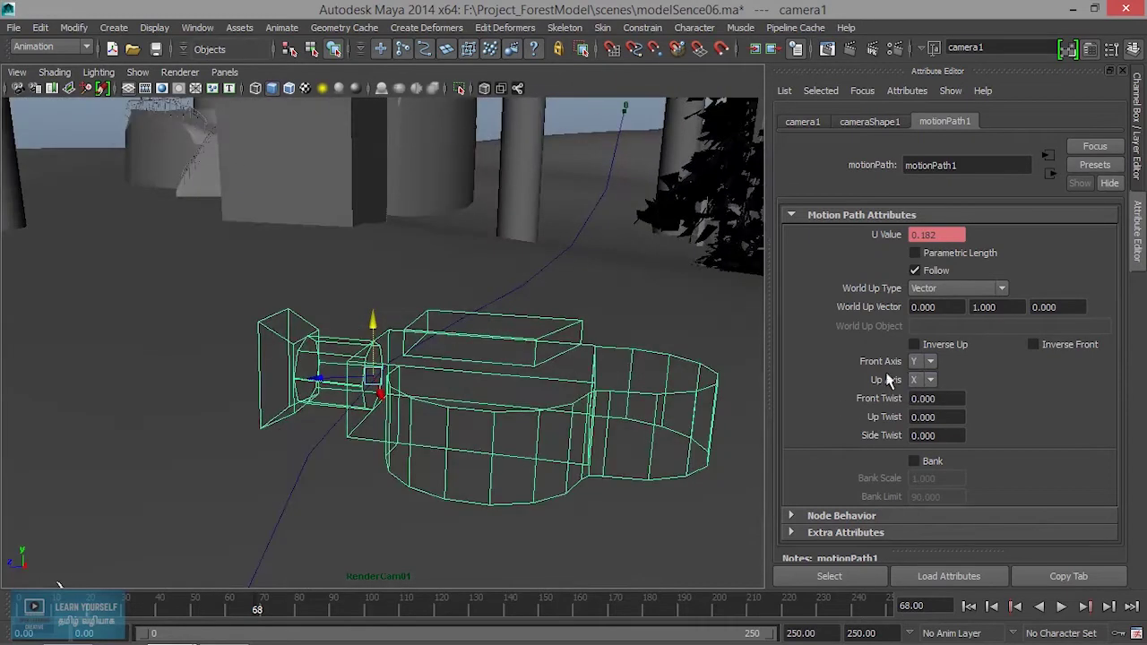
{"action": "left_click", "coordinate": [927, 363]}
{"action": "left_click", "coordinate": [921, 398]}
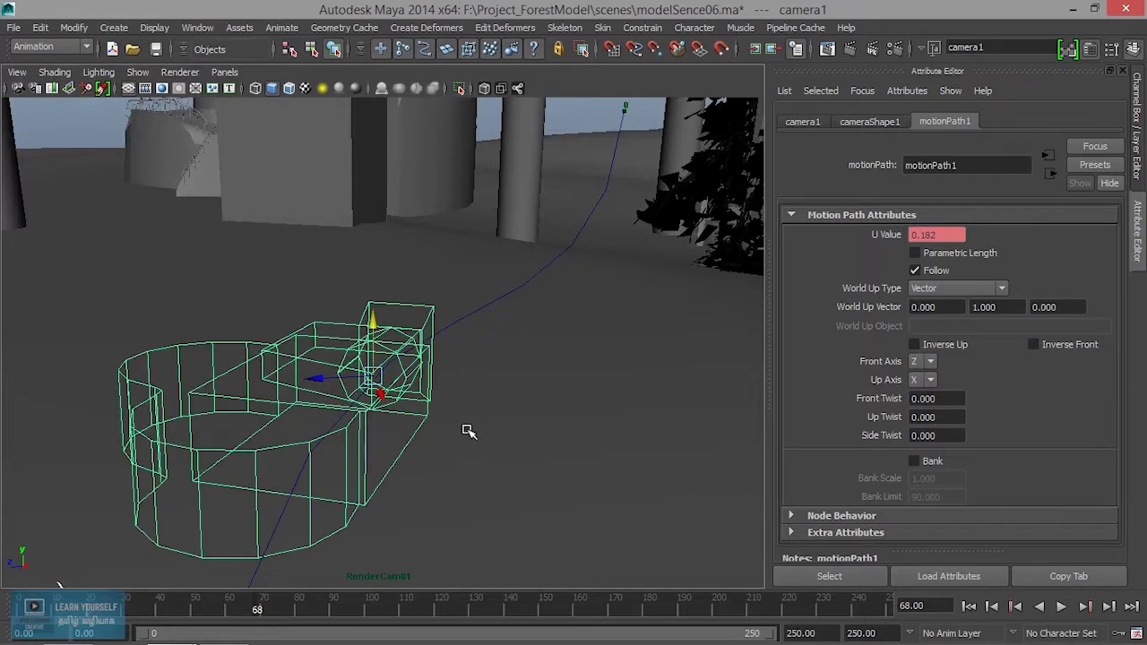
{"action": "left_click_drag", "start_coordinate": [468, 430], "coordinate": [512, 422], "text": "alt"}
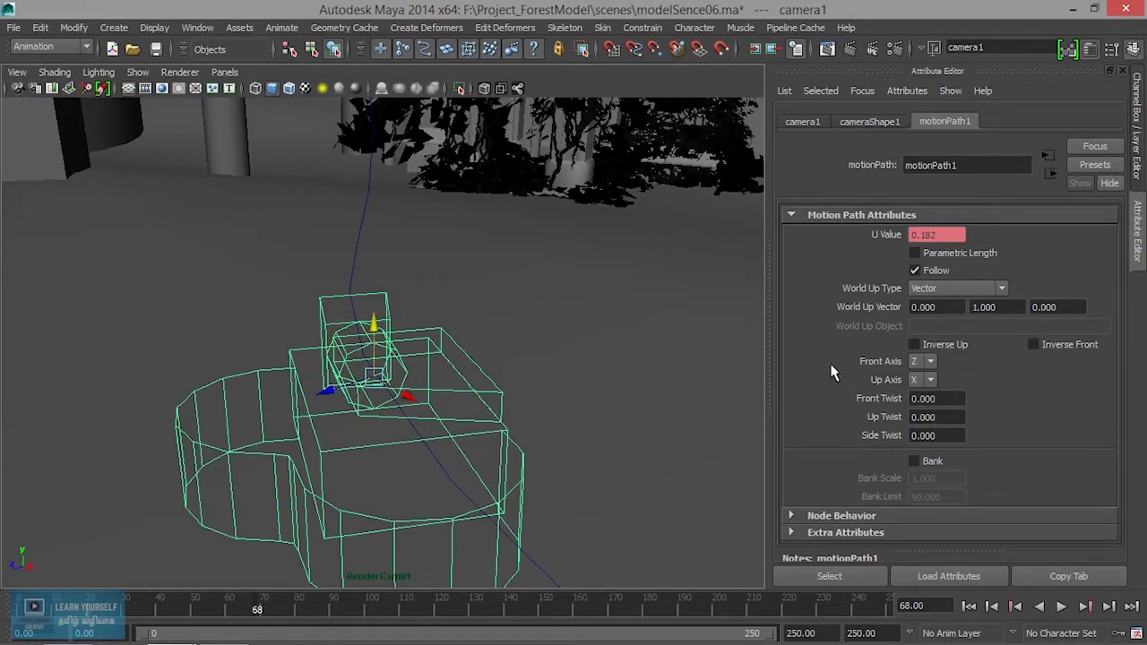
{"action": "left_click", "coordinate": [915, 344]}
Step: Toggle Inverse Front on and off, and try an Up Twist of 40 before resetting it to 0
{"action": "left_click", "coordinate": [1033, 344]}
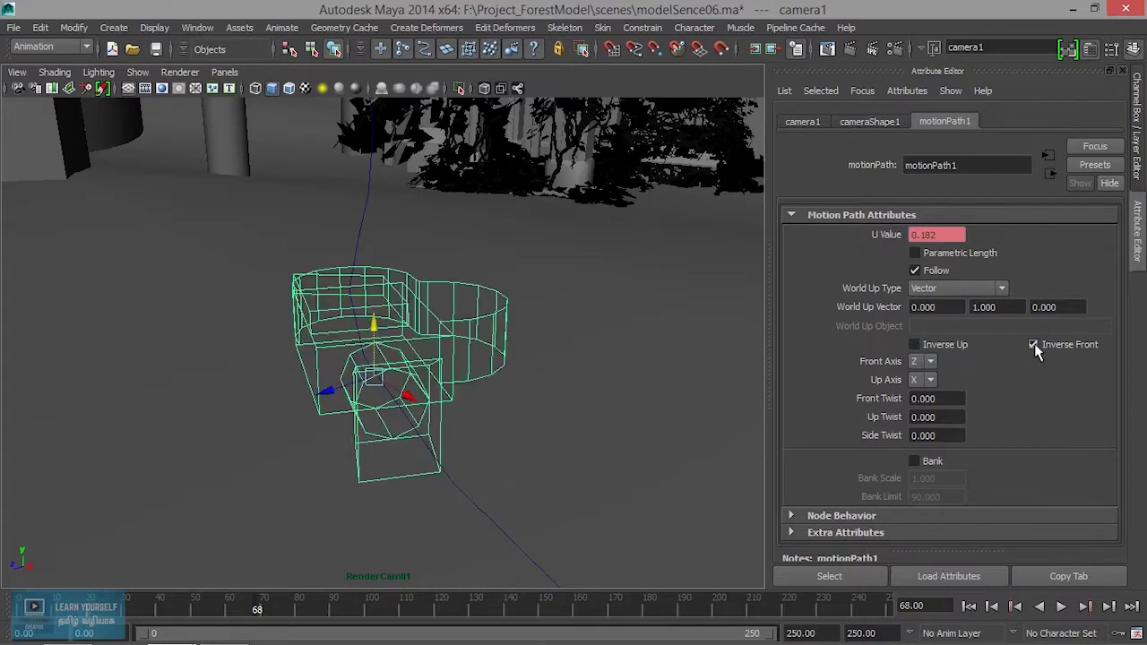
{"action": "left_click", "coordinate": [1034, 345]}
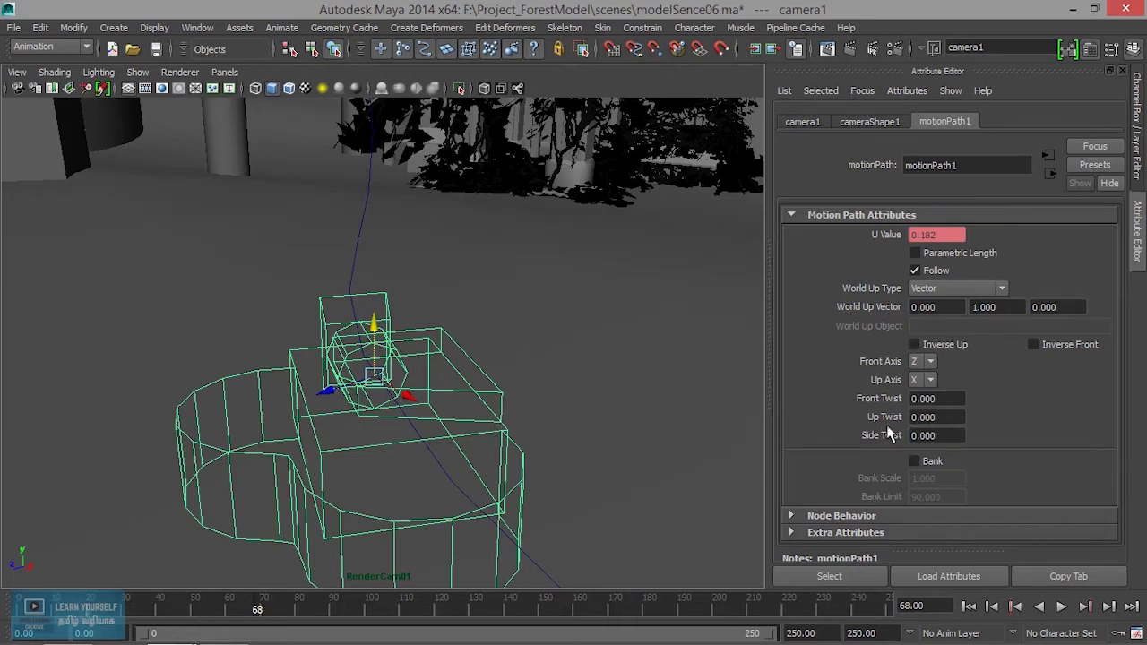
{"action": "left_click", "coordinate": [934, 399]}
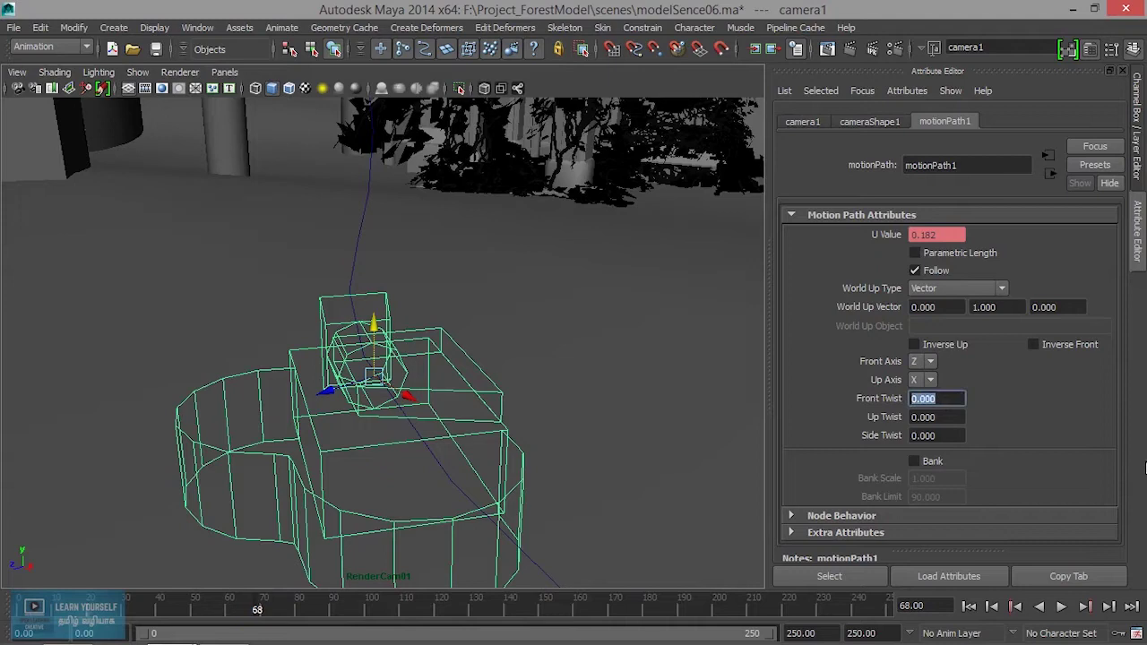
{"action": "left_click", "coordinate": [946, 419]}
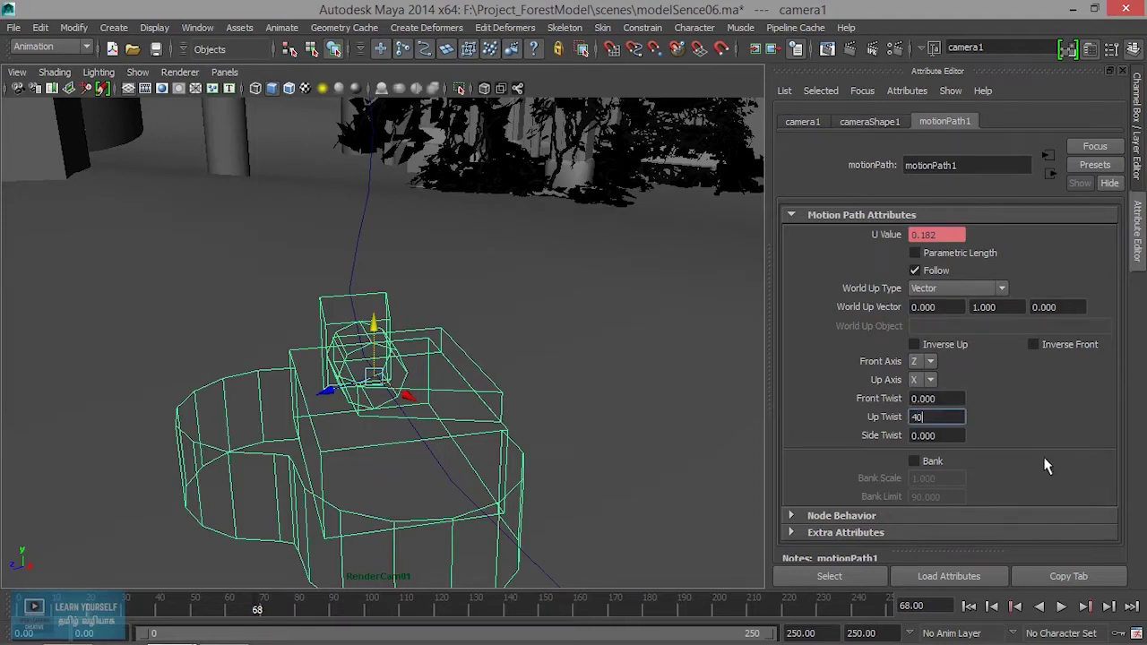
{"action": "type", "text": ".000"}
{"action": "key", "text": "Return"}
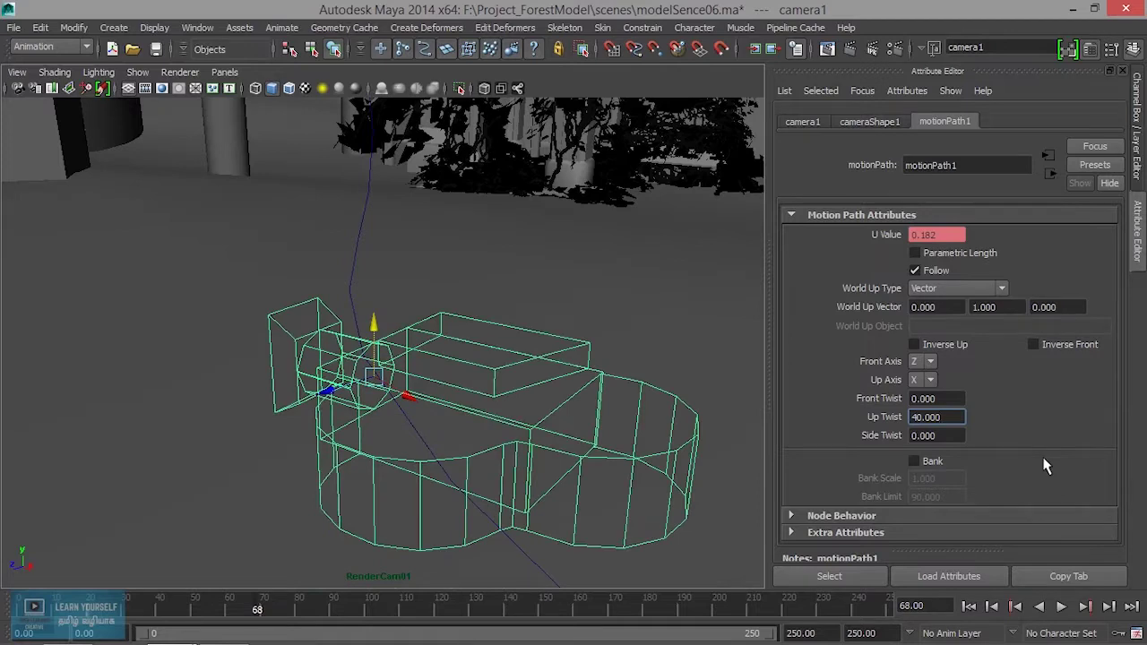
{"action": "key", "text": "Return"}
{"action": "type", "text": "0"}
{"action": "key", "text": "Return"}
Step: Set the Front Twist to -90 after trying 40, and check the camera's orientation
{"action": "left_click", "coordinate": [950, 400]}
{"action": "type", "text": "40"}
{"action": "key", "text": "Return"}
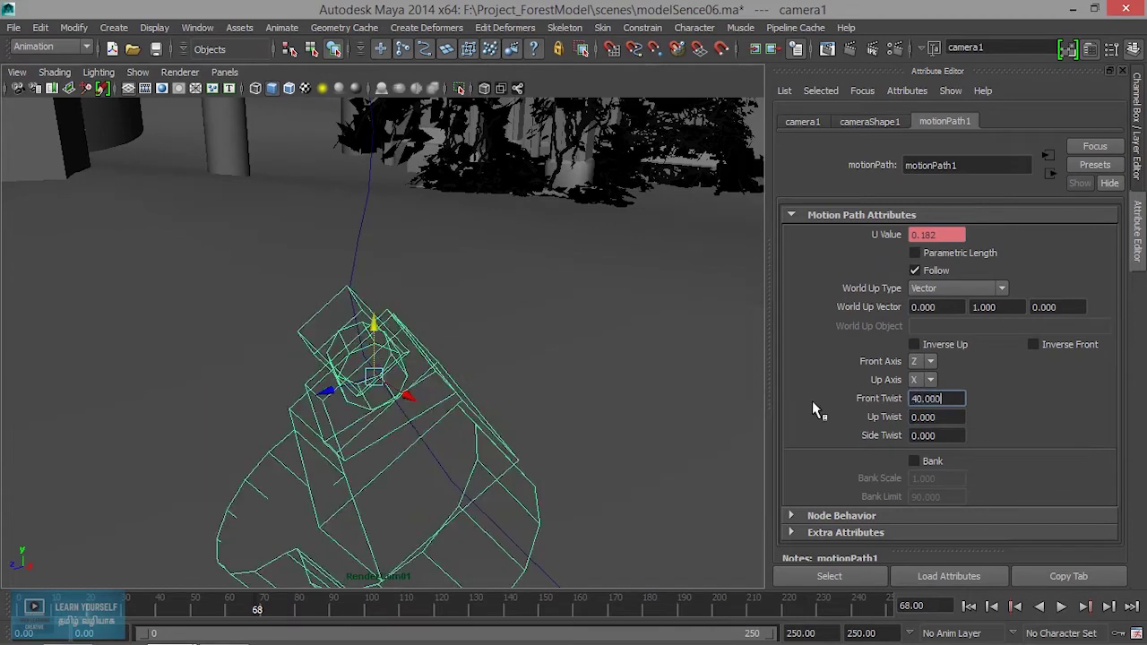
{"action": "type", "text": "-90"}
{"action": "key", "text": "Return"}
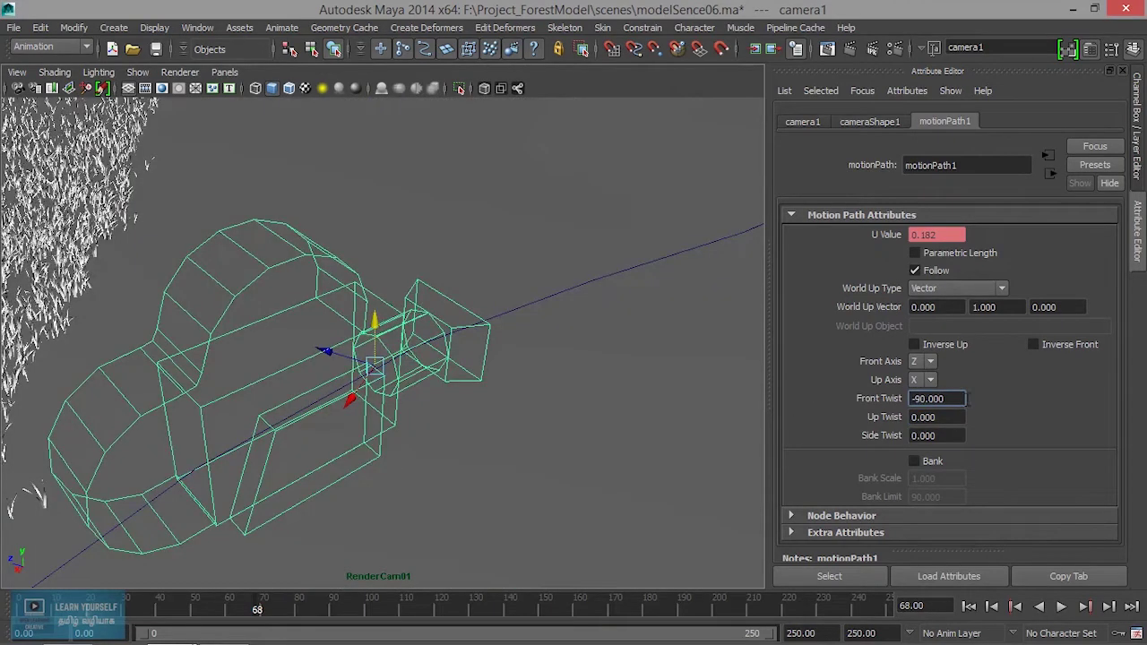
{"action": "mouse_move", "coordinate": [411, 483]}
{"action": "left_mouse_down", "text": "alt"}
{"action": "mouse_move", "coordinate": [448, 431]}
{"action": "mouse_move", "coordinate": [495, 435]}
{"action": "mouse_move", "coordinate": [474, 364]}
{"action": "mouse_move", "coordinate": [524, 463]}
{"action": "mouse_move", "coordinate": [511, 440]}
{"action": "mouse_move", "coordinate": [462, 451]}
{"action": "mouse_move", "coordinate": [302, 379]}
{"action": "mouse_move", "coordinate": [600, 504]}
{"action": "mouse_move", "coordinate": [481, 494]}
{"action": "mouse_move", "coordinate": [772, 516]}
{"action": "left_mouse_up", "text": "alt"}
Step: Delete the grass patch mesh in front of the house
{"action": "left_click", "coordinate": [491, 435]}
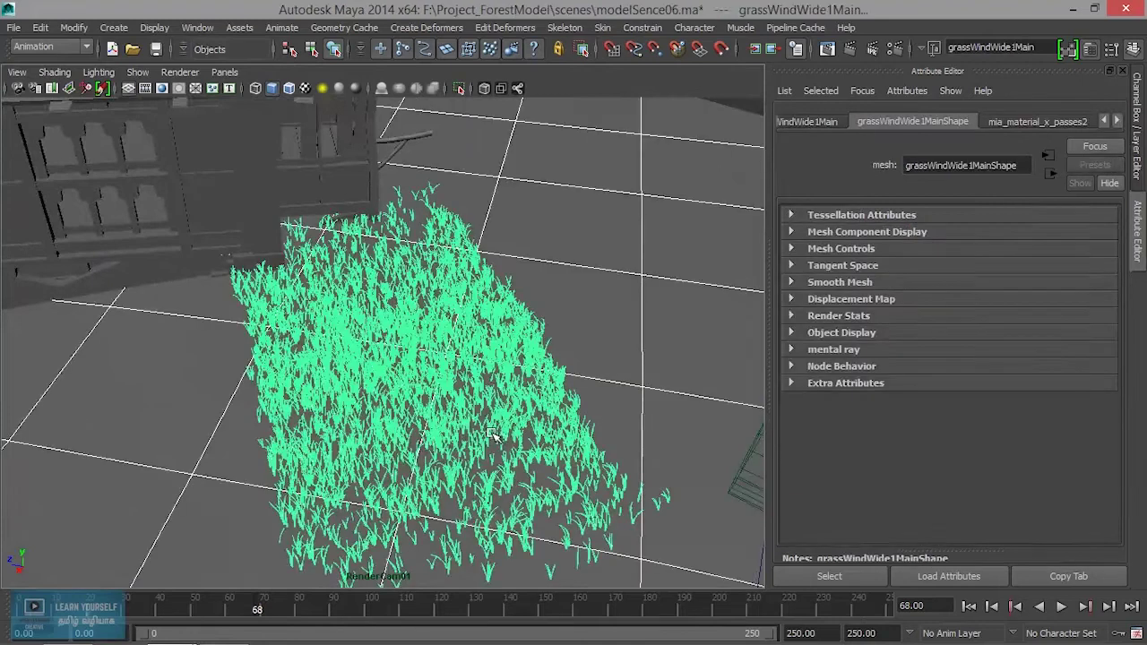
{"action": "key", "text": "Delete"}
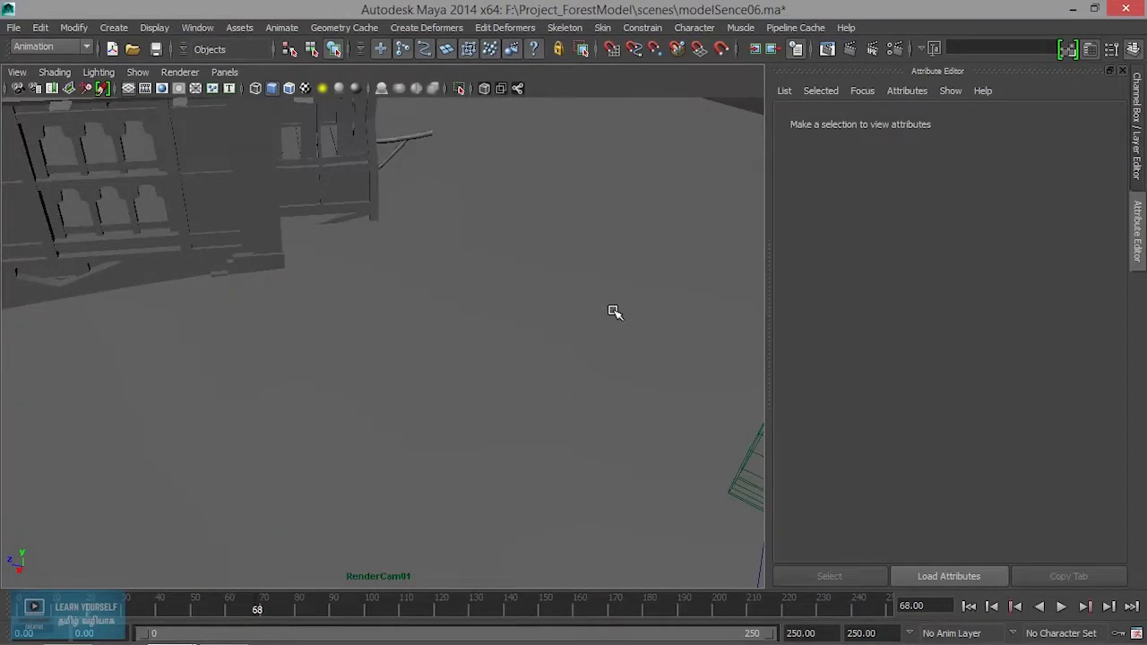
{"action": "mouse_move", "coordinate": [614, 310]}
{"action": "left_mouse_down", "text": "alt"}
{"action": "mouse_move", "coordinate": [588, 340]}
{"action": "mouse_move", "coordinate": [512, 358]}
{"action": "mouse_move", "coordinate": [543, 363]}
{"action": "mouse_move", "coordinate": [504, 352]}
{"action": "mouse_move", "coordinate": [845, 451]}
{"action": "mouse_move", "coordinate": [410, 450]}
{"action": "mouse_move", "coordinate": [1027, 528]}
{"action": "mouse_move", "coordinate": [216, 543]}
{"action": "mouse_move", "coordinate": [363, 406]}
{"action": "left_mouse_up", "text": "alt"}
Step: Delete two ivy leaf meshes from the house walls
{"action": "left_click", "coordinate": [631, 250]}
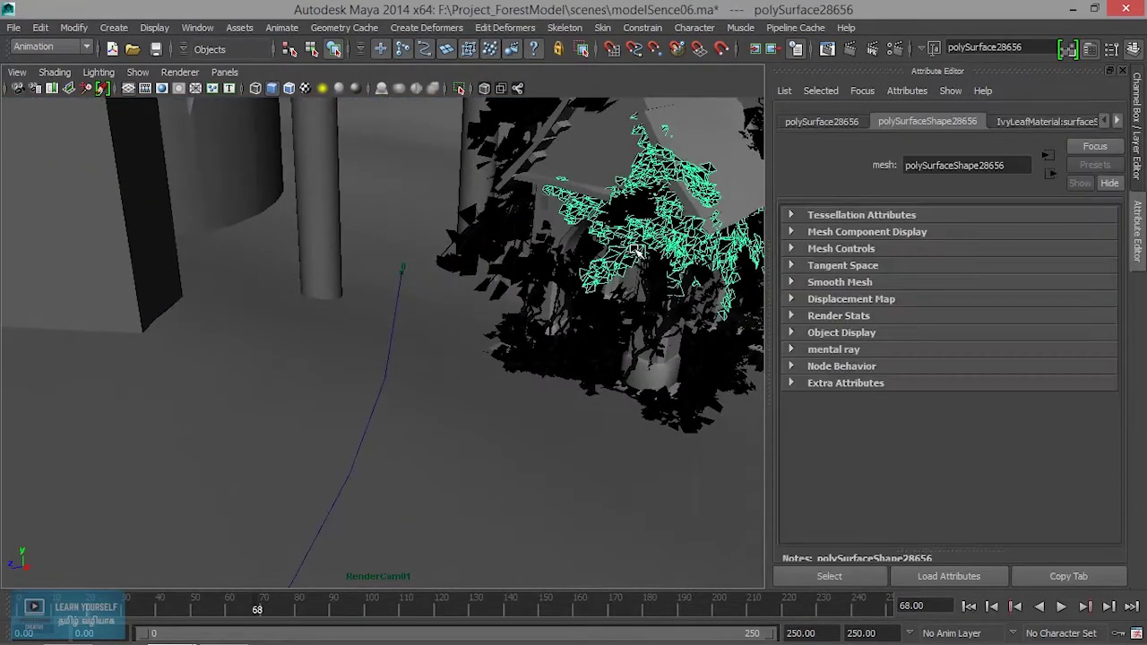
{"action": "left_click", "coordinate": [586, 325]}
{"action": "left_click", "coordinate": [586, 326]}
{"action": "left_click", "coordinate": [586, 325]}
{"action": "left_click_drag", "start_coordinate": [586, 326], "coordinate": [401, 368], "text": "alt"}
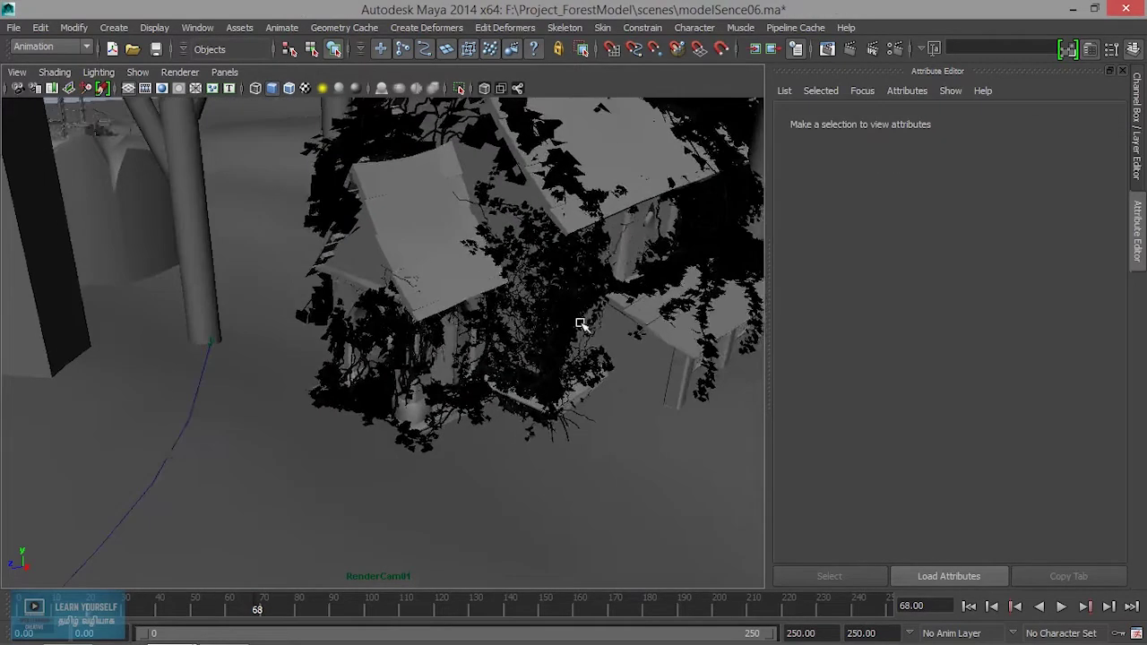
{"action": "left_click", "coordinate": [245, 444]}
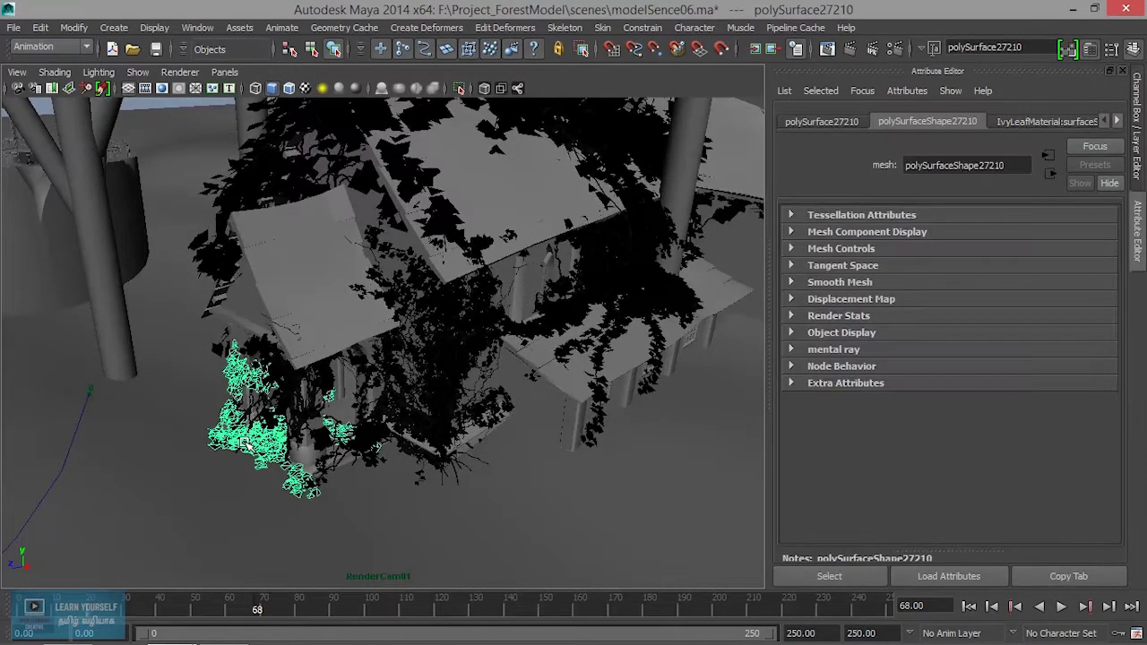
{"action": "left_click", "coordinate": [327, 426]}
{"action": "left_click", "coordinate": [431, 387]}
{"action": "key", "text": "Delete"}
{"action": "left_click", "coordinate": [620, 279]}
{"action": "key", "text": "Delete"}
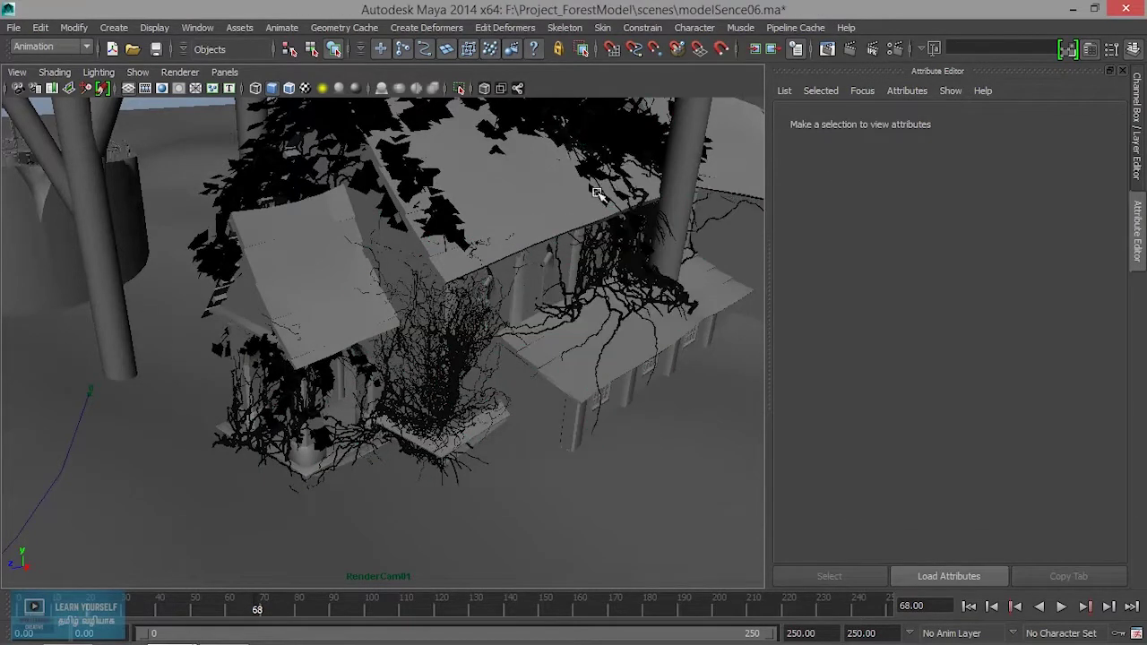
Step: Delete two ivy leaf meshes on the roof, then frame the whole scene
{"action": "right_click_drag", "start_coordinate": [566, 273], "coordinate": [607, 345], "text": "alt"}
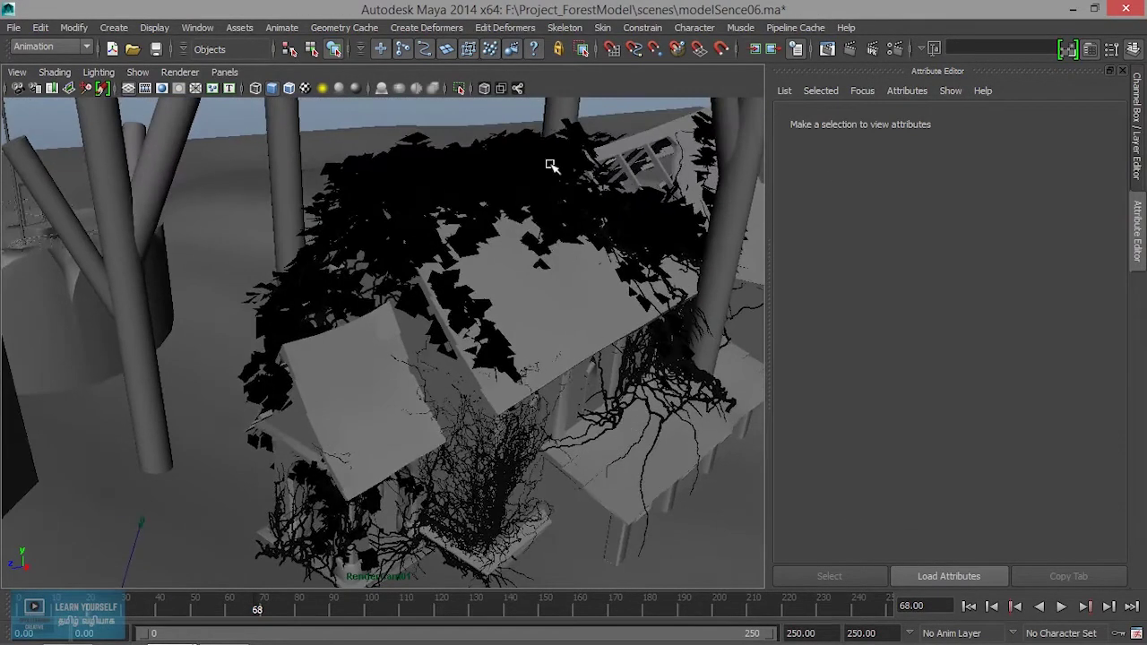
{"action": "left_click", "coordinate": [550, 165]}
{"action": "key", "text": "Delete"}
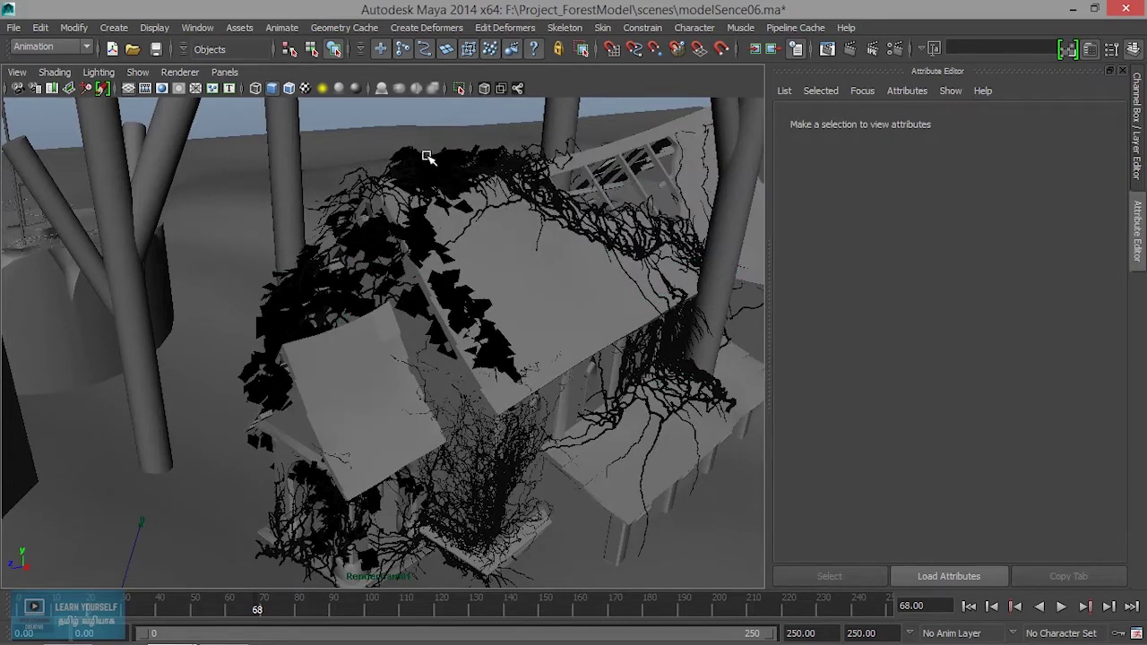
{"action": "left_click", "coordinate": [427, 156]}
{"action": "key", "text": "Delete"}
{"action": "left_click_drag", "start_coordinate": [422, 300], "coordinate": [449, 352], "text": "alt"}
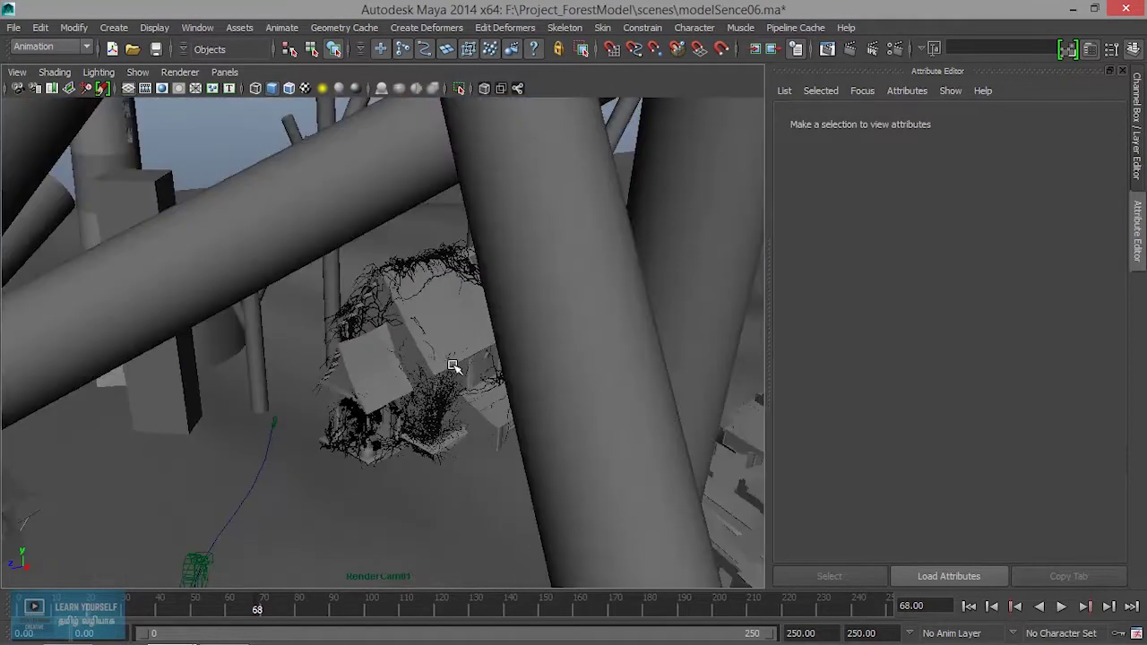
{"action": "key", "text": "a"}
{"action": "mouse_move", "coordinate": [461, 394]}
{"action": "left_mouse_down", "text": "alt"}
{"action": "mouse_move", "coordinate": [532, 440]}
{"action": "mouse_move", "coordinate": [366, 430]}
{"action": "mouse_move", "coordinate": [448, 458]}
{"action": "left_mouse_up", "text": "alt"}
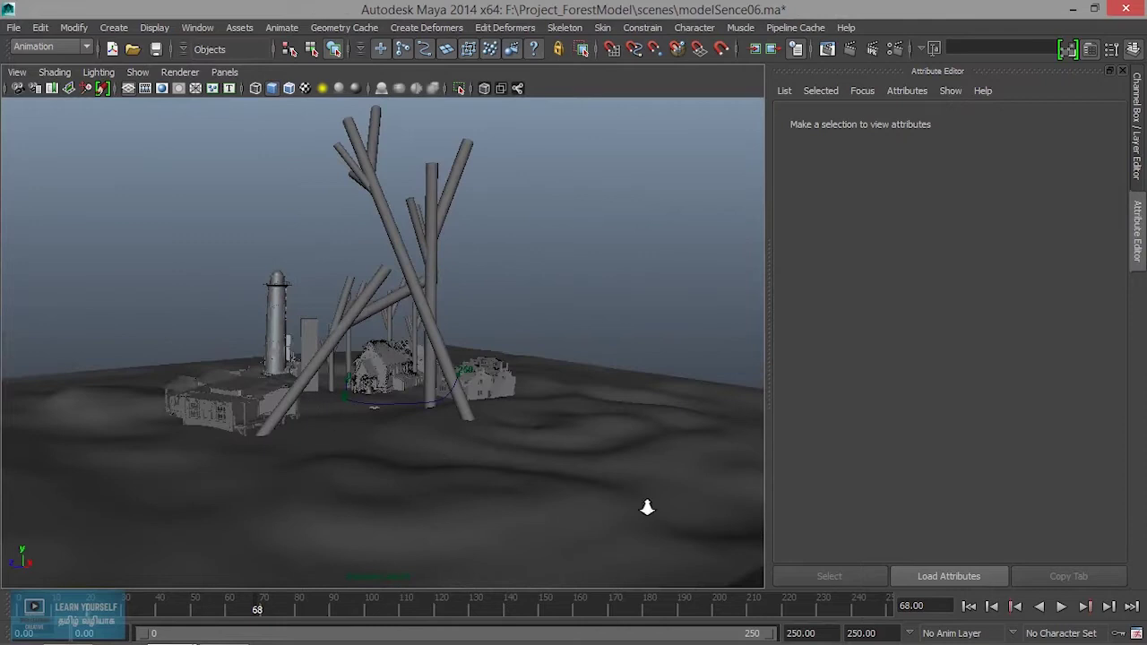
Step: Switch the viewport to look through camera1
{"action": "right_click_drag", "start_coordinate": [448, 458], "coordinate": [333, 396], "text": "alt"}
{"action": "mouse_move", "coordinate": [332, 396]}
{"action": "left_mouse_down", "text": "alt"}
{"action": "mouse_move", "coordinate": [376, 359]}
{"action": "mouse_move", "coordinate": [365, 337]}
{"action": "left_mouse_up", "text": "alt"}
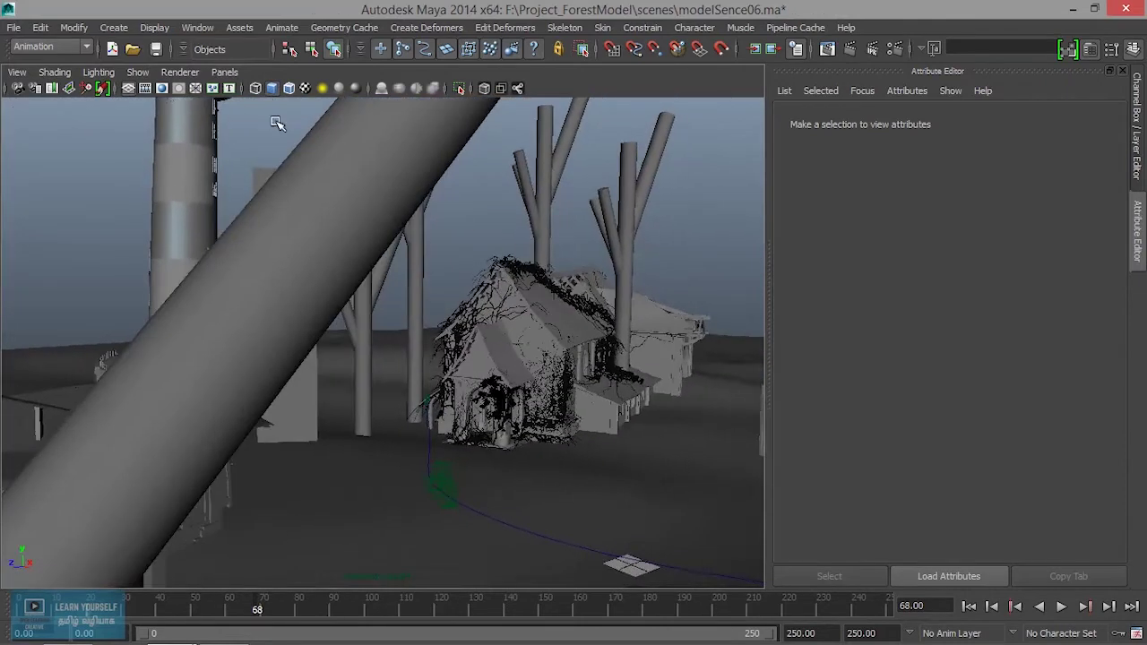
{"action": "left_click", "coordinate": [224, 72]}
{"action": "mouse_move", "coordinate": [252, 88]}
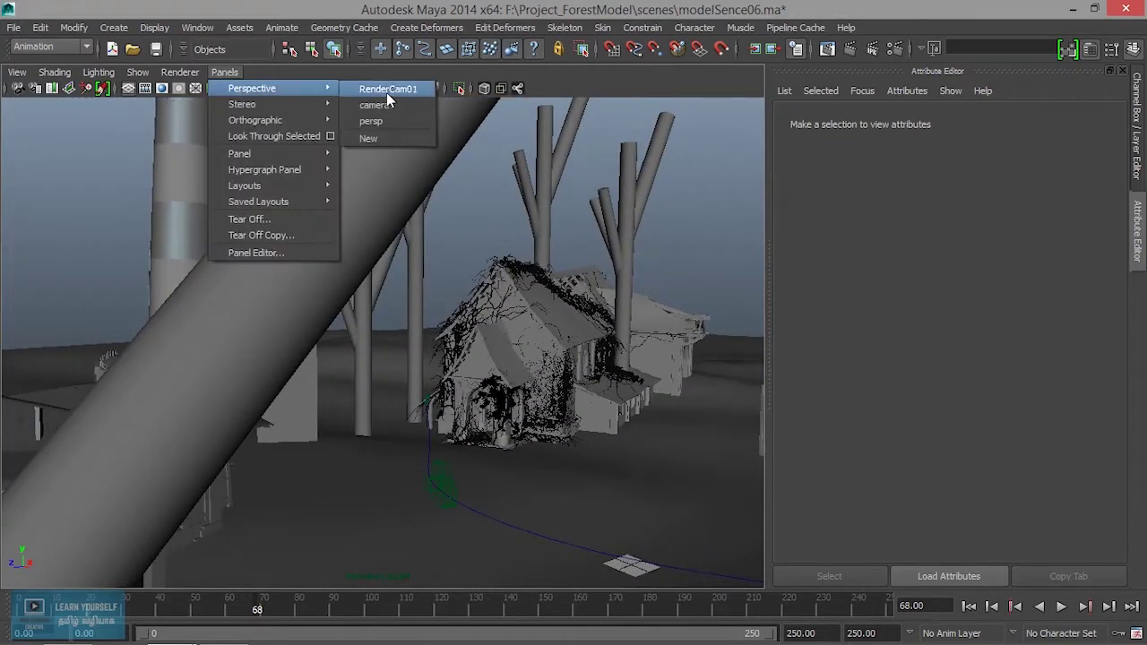
{"action": "left_click", "coordinate": [375, 105]}
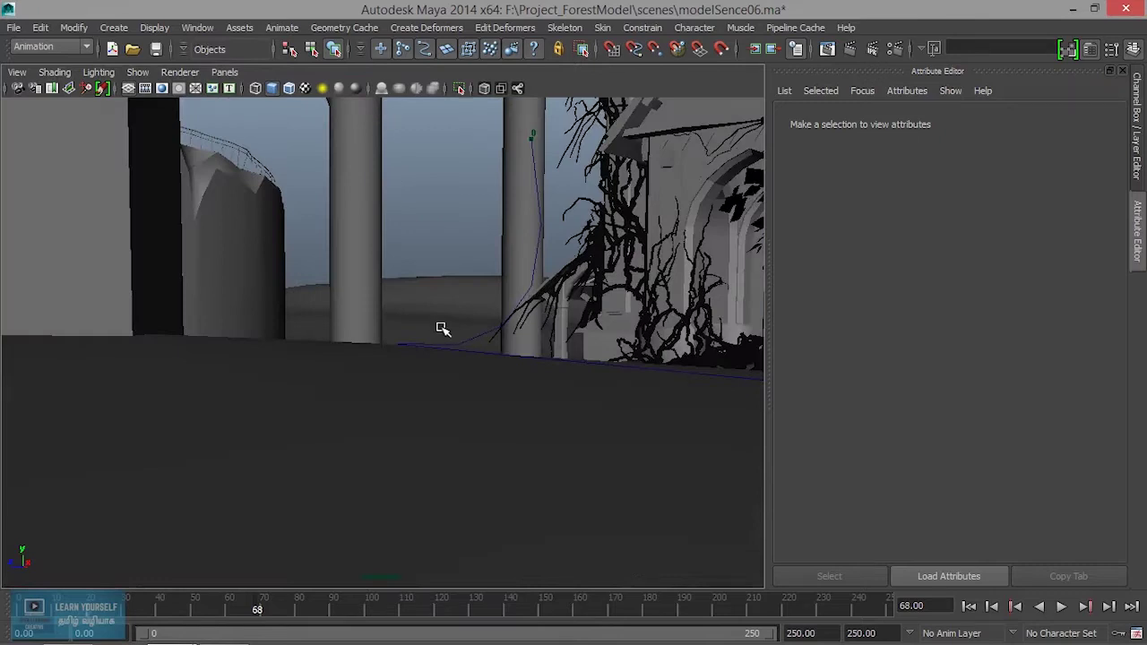
Step: Play camera1's animation forward, then backward, stop at frame 237, and return to RenderCam01
{"action": "left_click", "coordinate": [968, 607]}
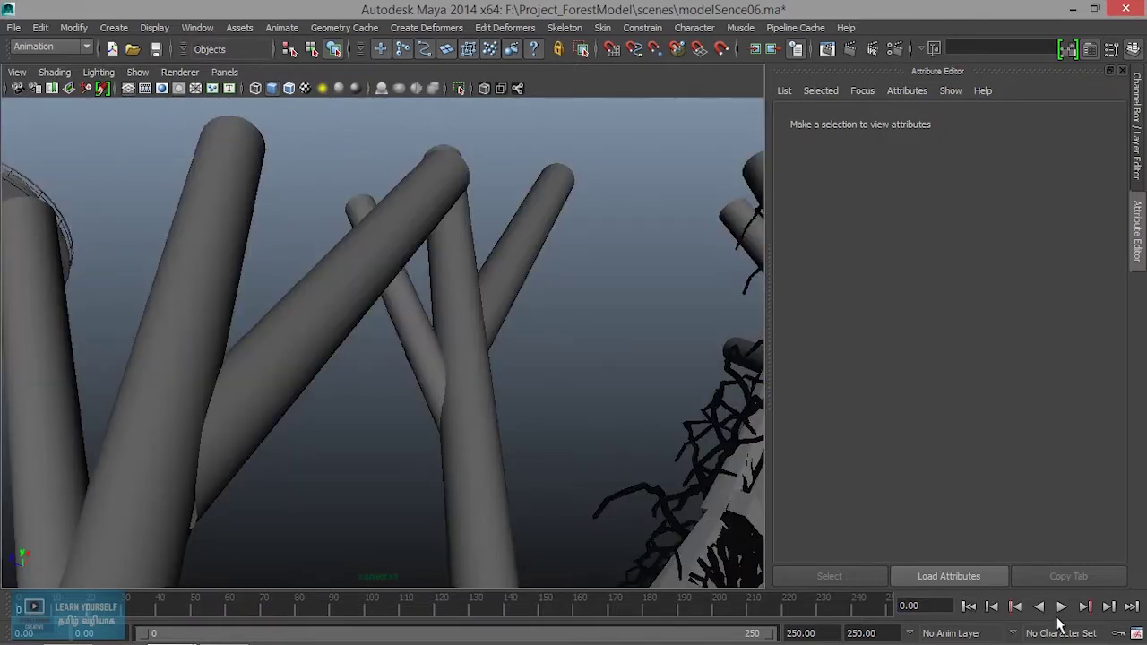
{"action": "left_click", "coordinate": [1061, 606]}
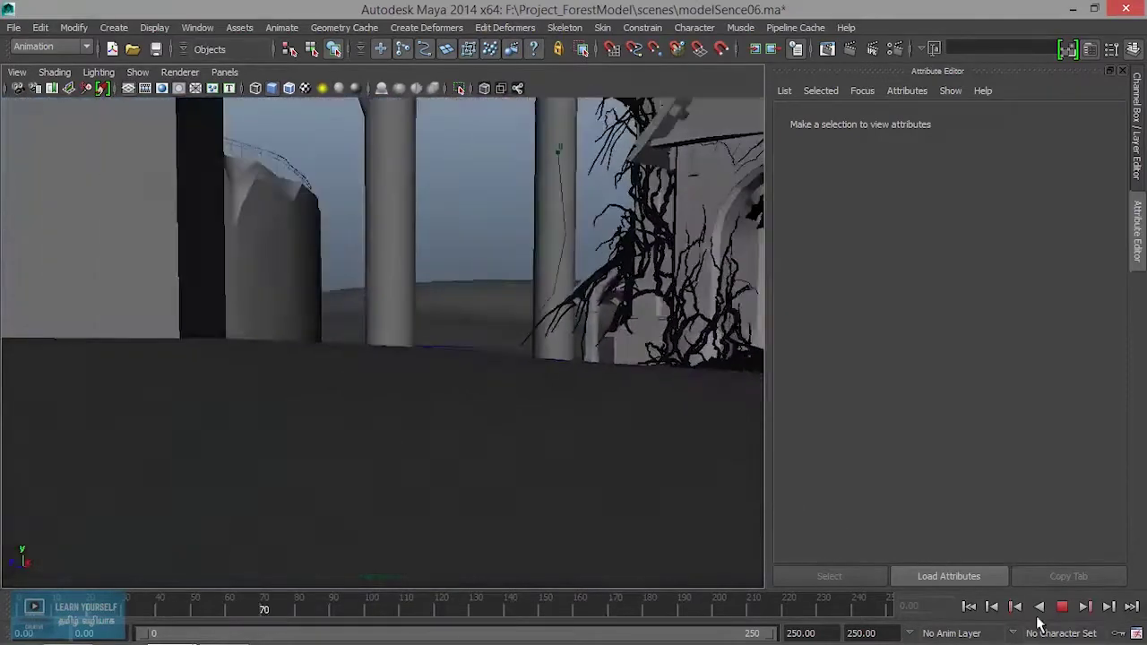
{"action": "left_click", "coordinate": [1040, 608]}
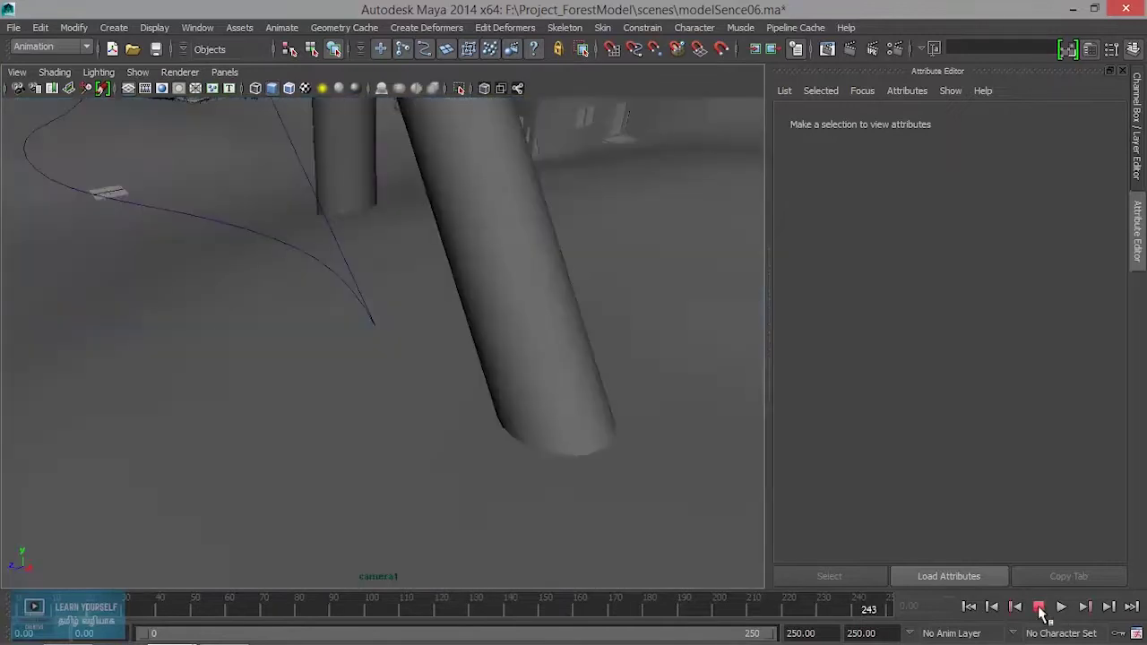
{"action": "left_click", "coordinate": [1039, 606]}
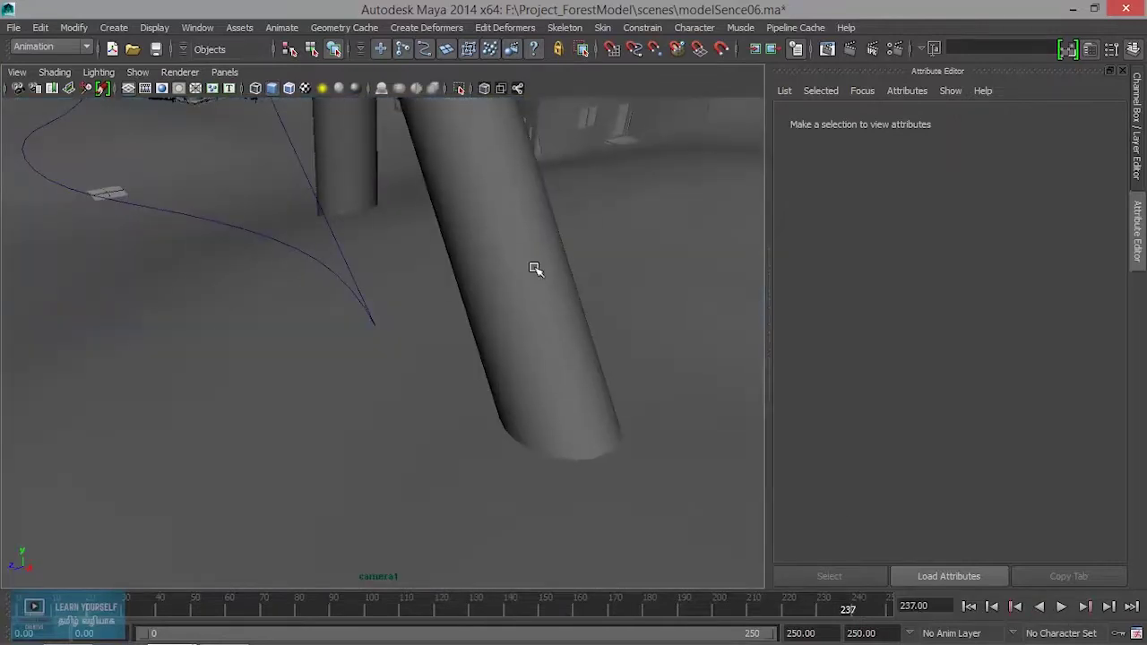
{"action": "left_click", "coordinate": [224, 73]}
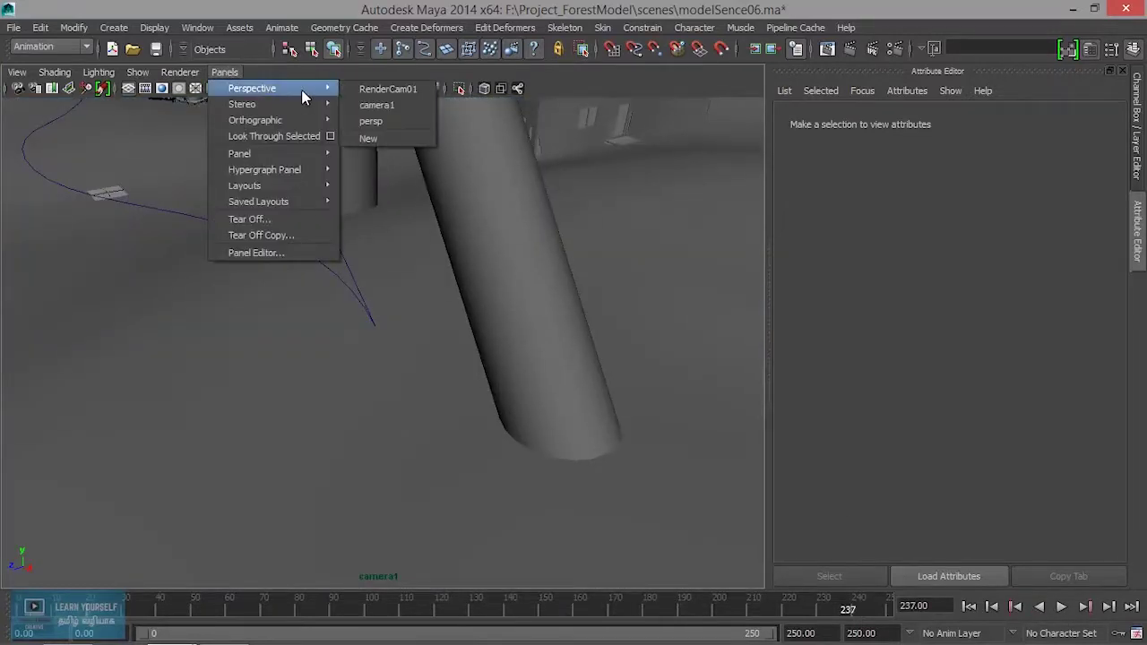
{"action": "left_click", "coordinate": [372, 104]}
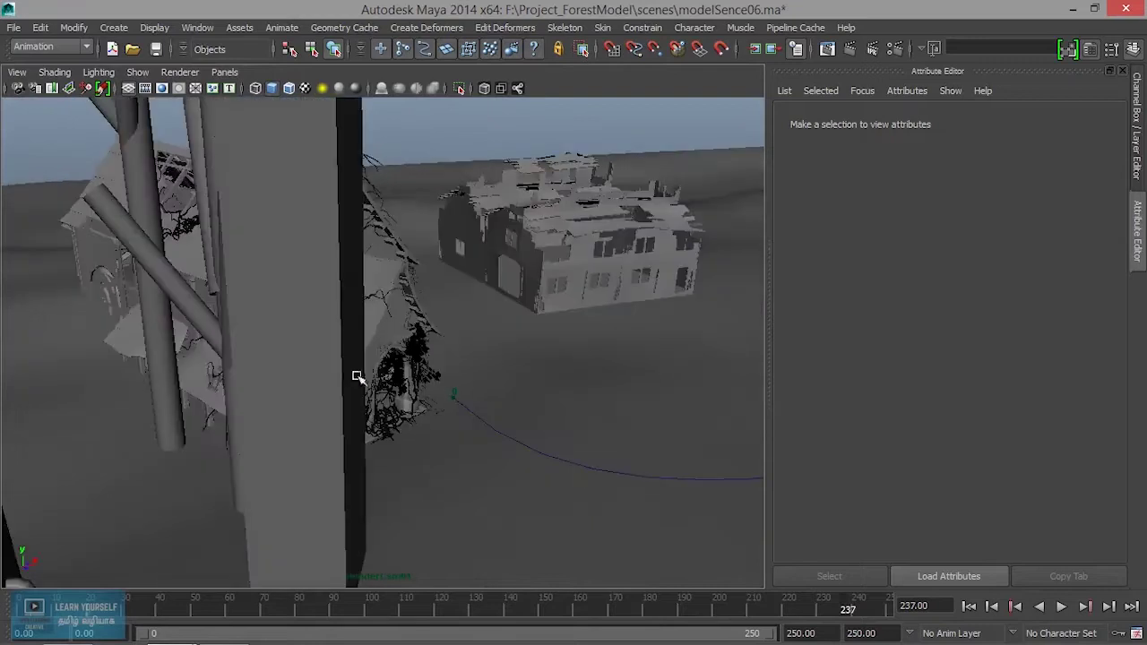
Step: Select curve1's first control vertex and move it down and sideways near the church
{"action": "left_click_drag", "start_coordinate": [372, 363], "coordinate": [483, 507], "text": "alt"}
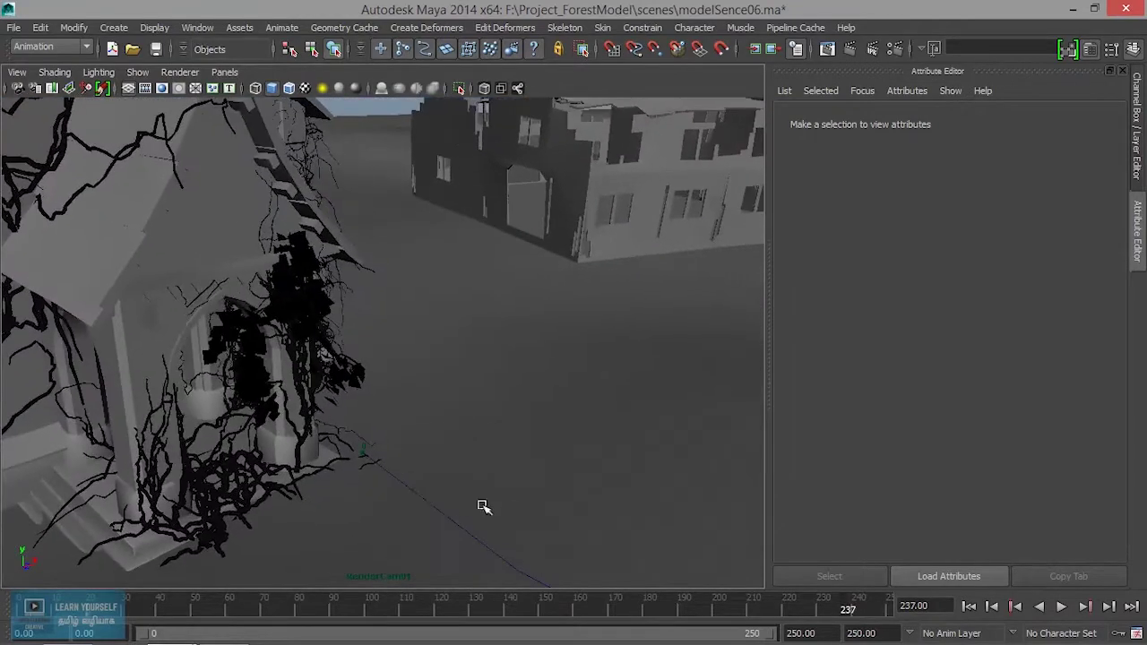
{"action": "left_click", "coordinate": [421, 493]}
{"action": "right_click_drag", "start_coordinate": [418, 305], "coordinate": [341, 294]}
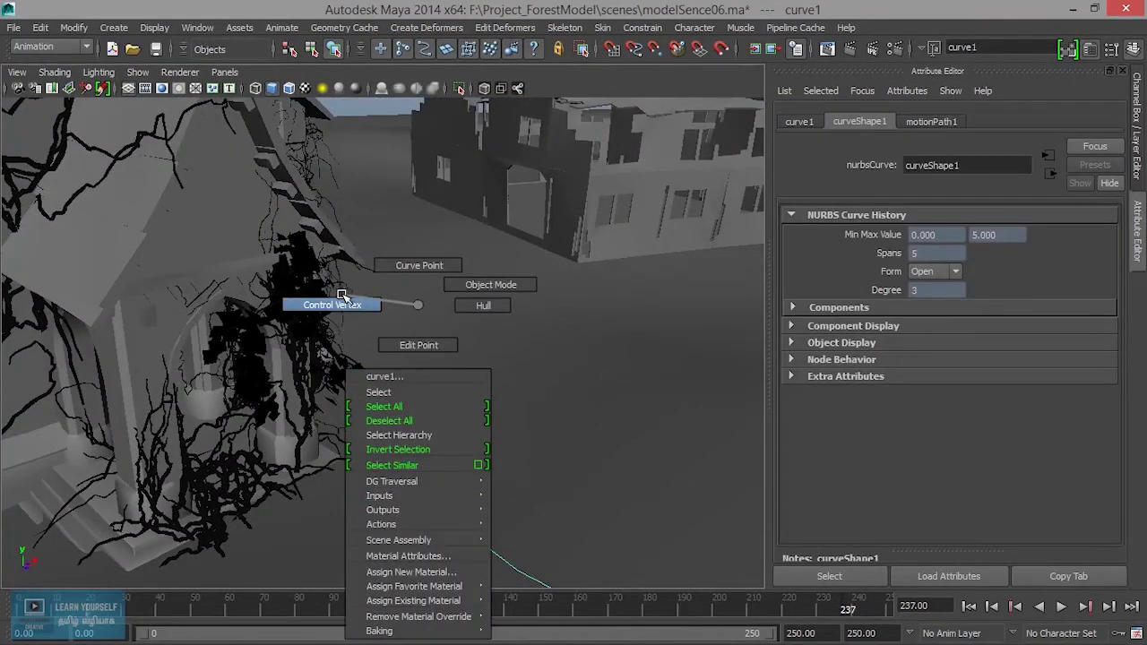
{"action": "left_click_drag", "start_coordinate": [330, 414], "coordinate": [403, 505]}
{"action": "left_click_drag", "start_coordinate": [361, 405], "coordinate": [366, 461]}
{"action": "left_click_drag", "start_coordinate": [410, 498], "coordinate": [544, 477]}
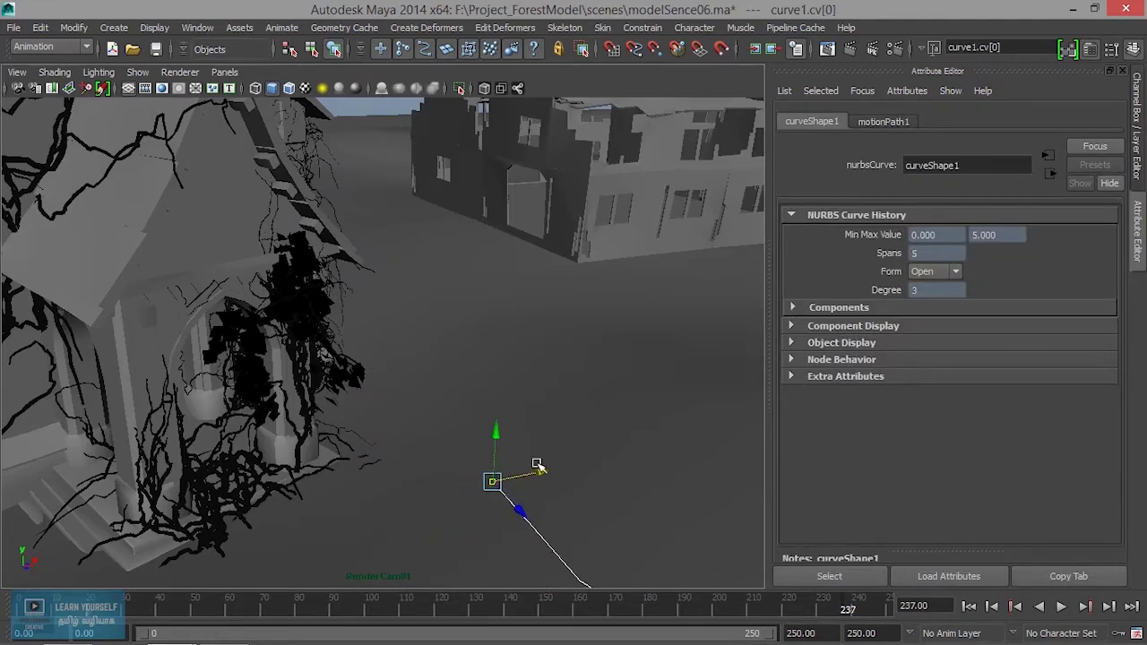
Step: Dismiss the component menus and return curve1 to object mode with F8
{"action": "right_click", "coordinate": [495, 479]}
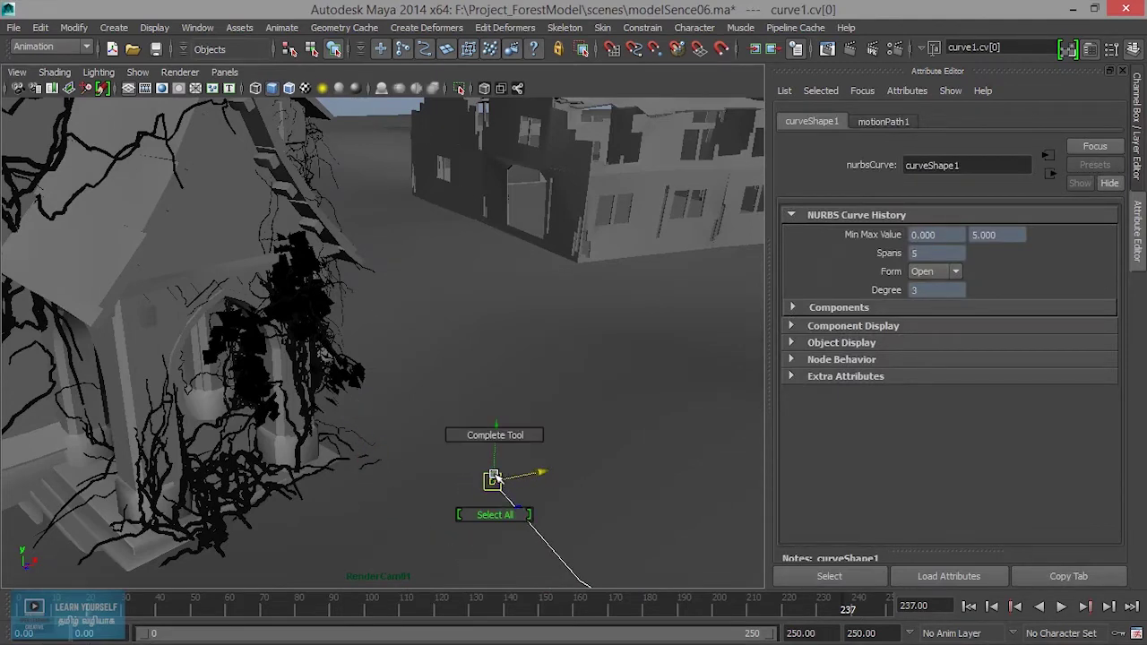
{"action": "right_click", "coordinate": [557, 557]}
{"action": "key", "text": "Escape"}
{"action": "key", "text": "F8"}
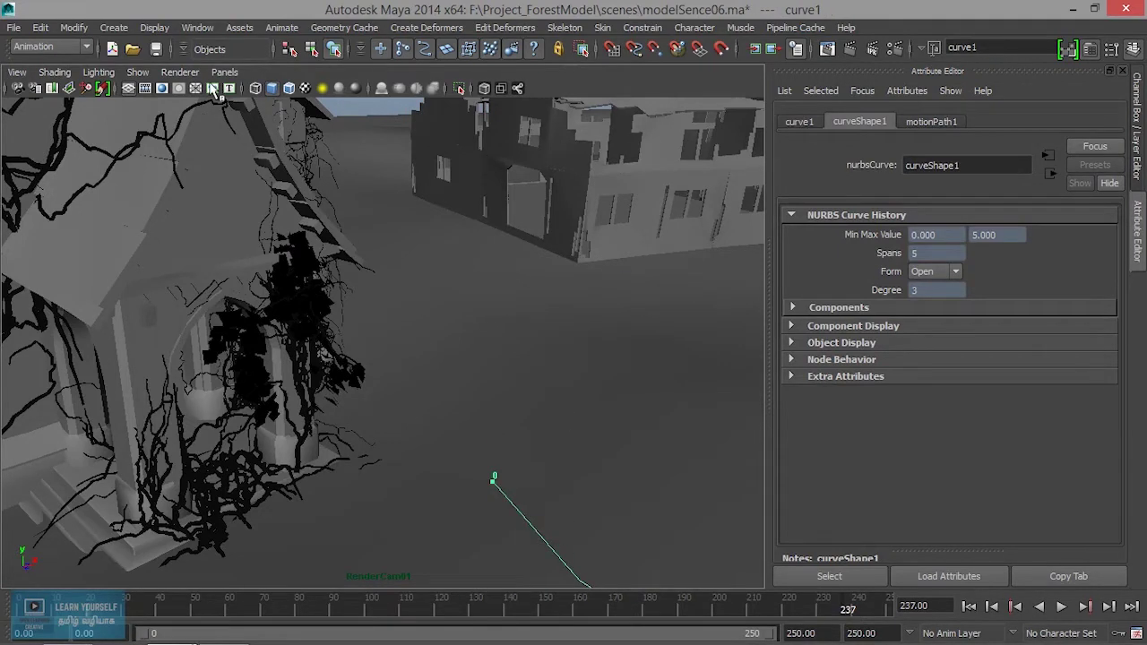
{"action": "left_click", "coordinate": [224, 71]}
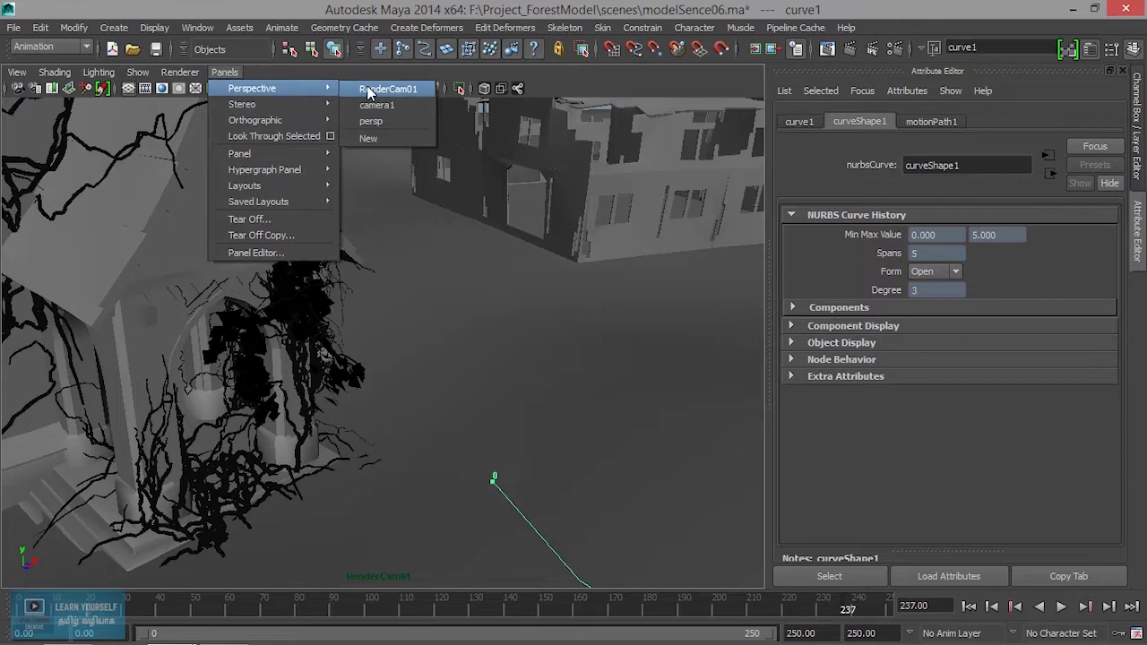
Step: Look through camera1, play the flythrough forward and backward, stopping at frame 57
{"action": "left_click", "coordinate": [376, 105]}
{"action": "left_click", "coordinate": [1061, 607]}
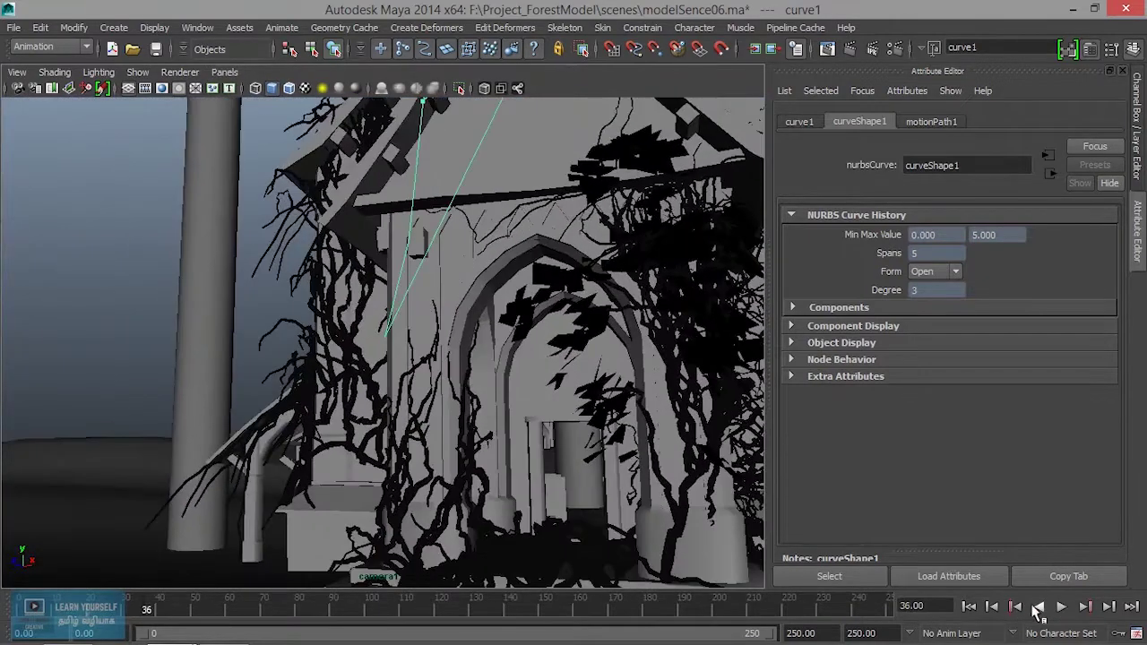
{"action": "left_click", "coordinate": [1040, 606]}
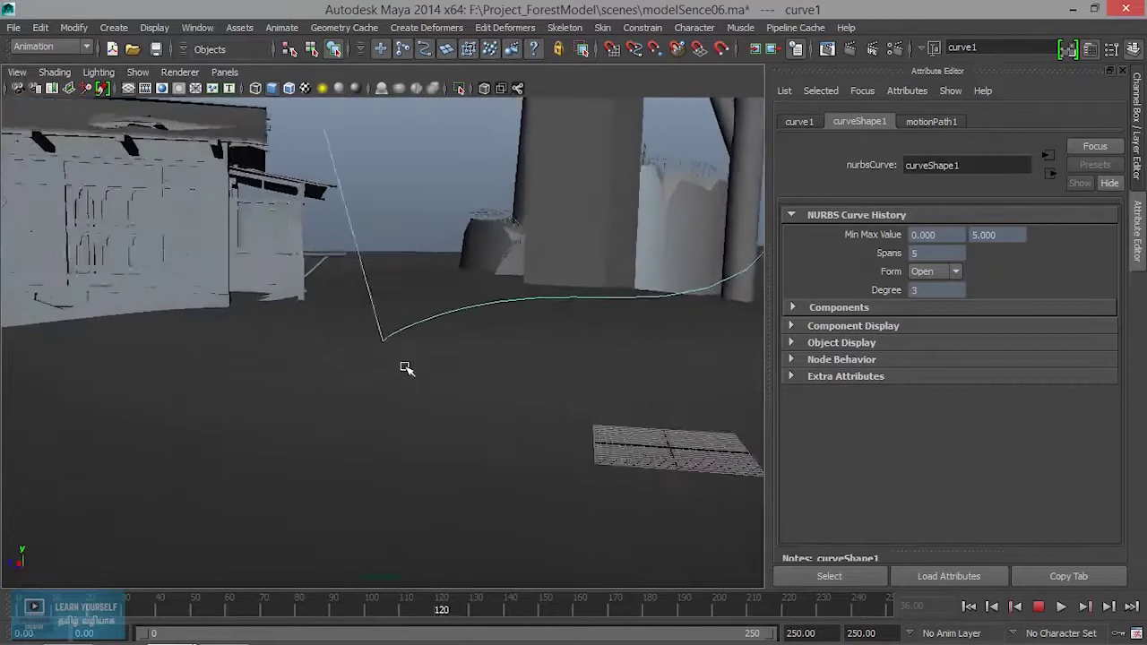
{"action": "left_click", "coordinate": [1038, 609]}
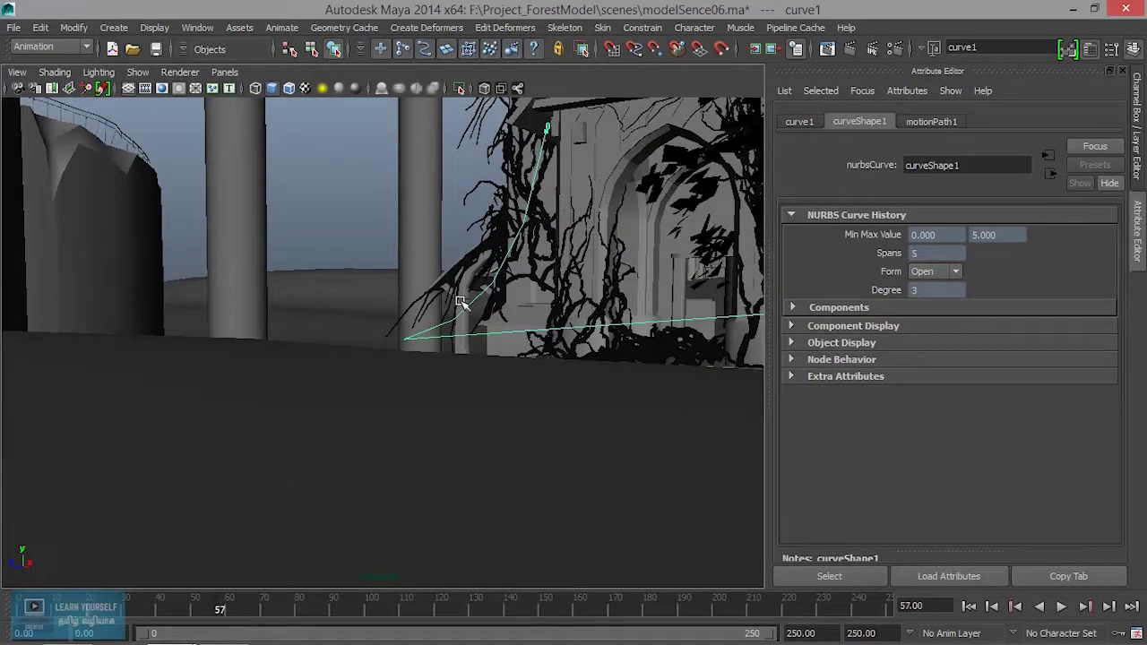
Step: Switch back to RenderCam01, zoom in, and clear the selection
{"action": "left_click", "coordinate": [225, 72]}
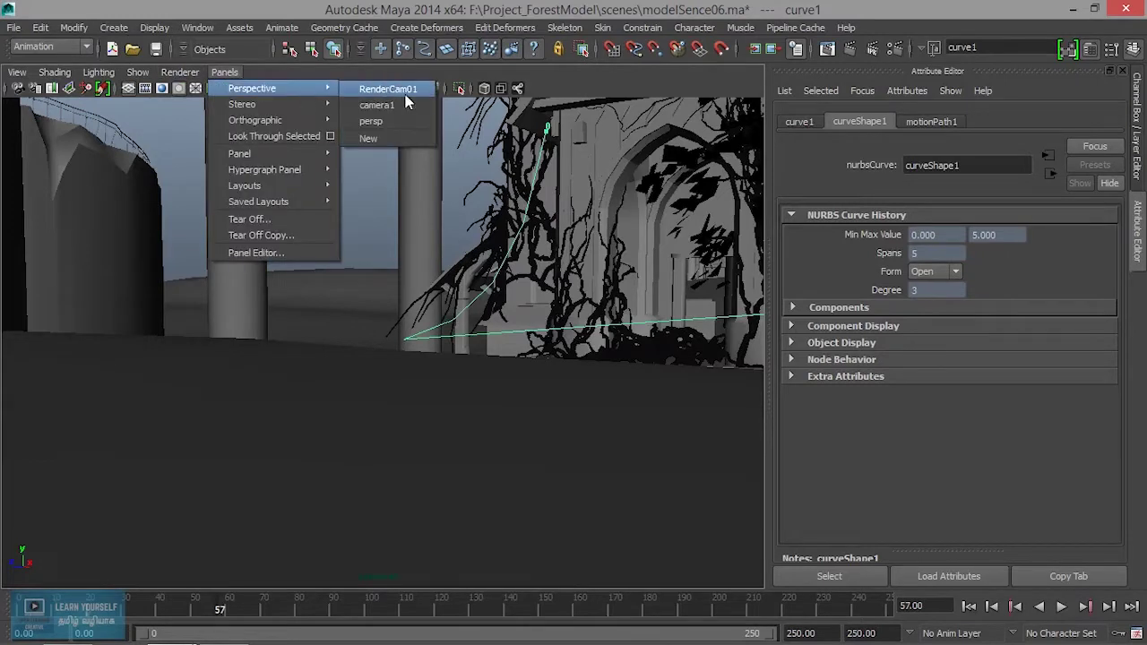
{"action": "left_click", "coordinate": [402, 93]}
{"action": "scroll", "coordinate": [475, 394], "scroll_direction": "up", "scroll_amount": 2}
{"action": "scroll", "coordinate": [412, 502], "scroll_direction": "up", "scroll_amount": 2}
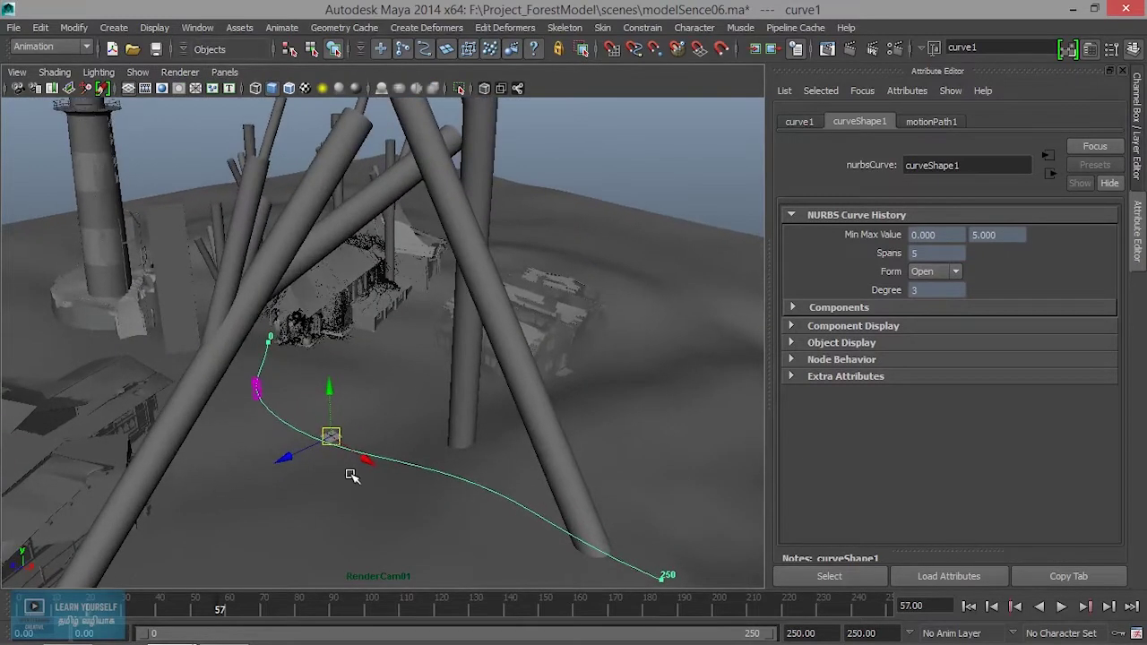
{"action": "left_click", "coordinate": [351, 470]}
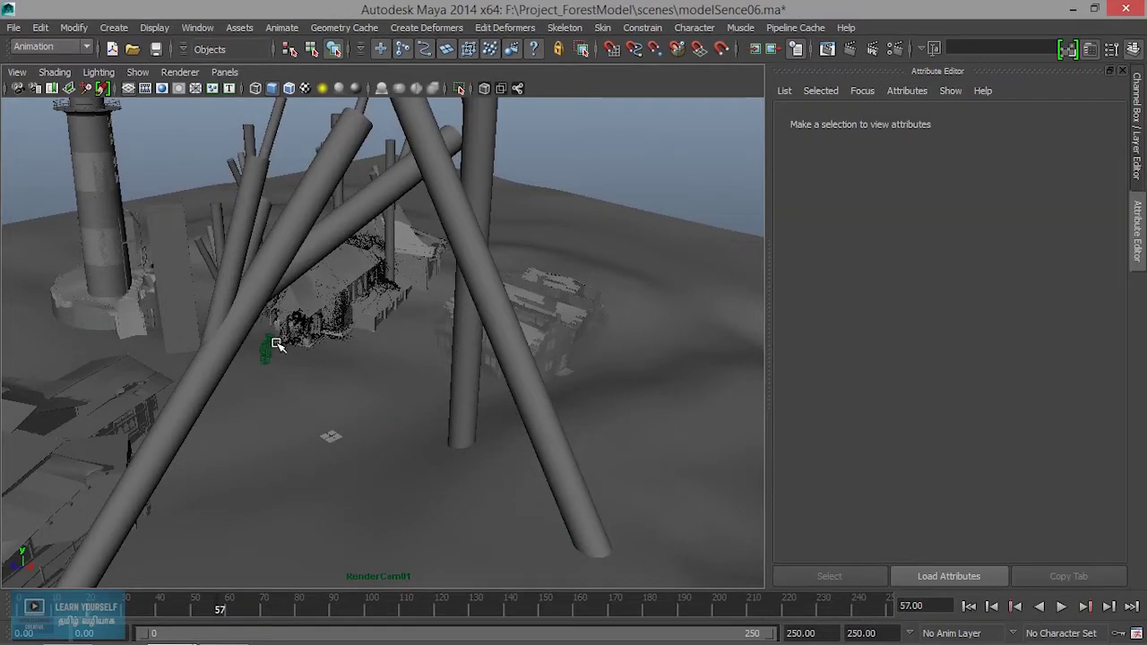
Step: Delete the gridded ground plane and old camera1, then create a new camera
{"action": "left_click", "coordinate": [266, 368]}
{"action": "key", "text": "Delete"}
{"action": "left_click", "coordinate": [266, 350]}
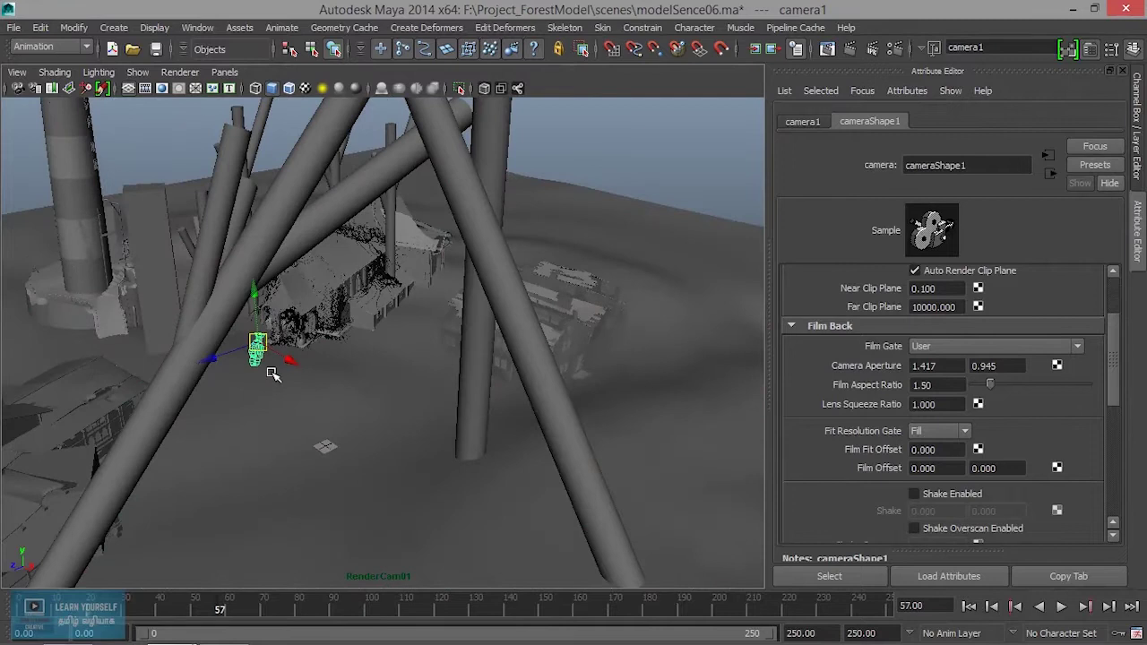
{"action": "key", "text": "Delete"}
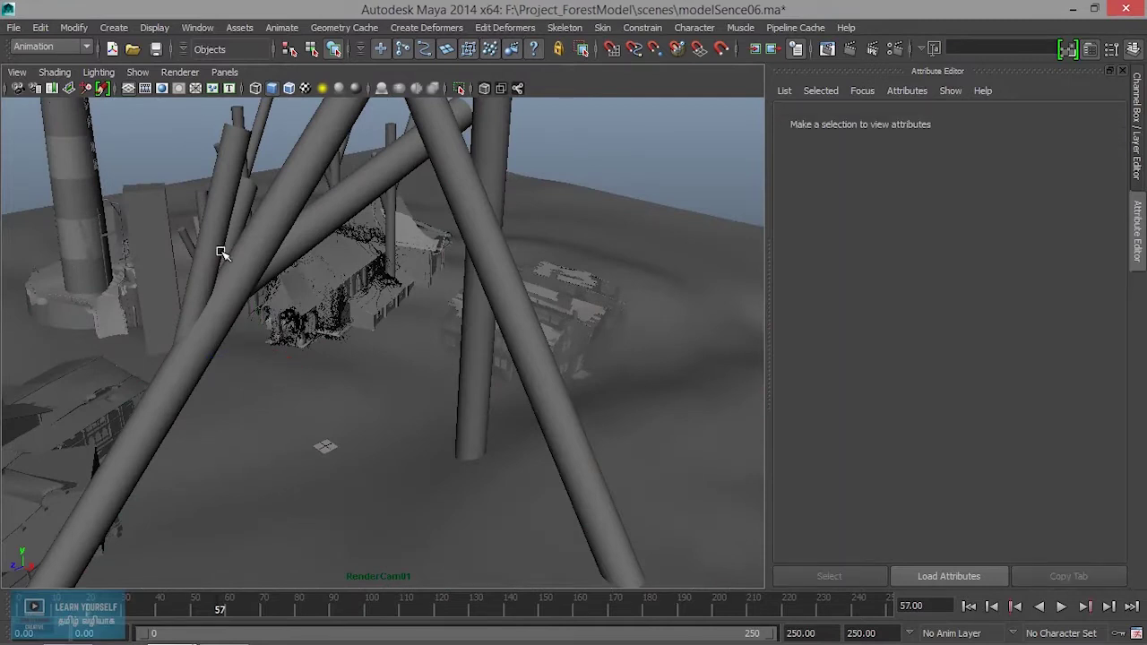
{"action": "left_click", "coordinate": [113, 28]}
{"action": "mouse_move", "coordinate": [135, 117]}
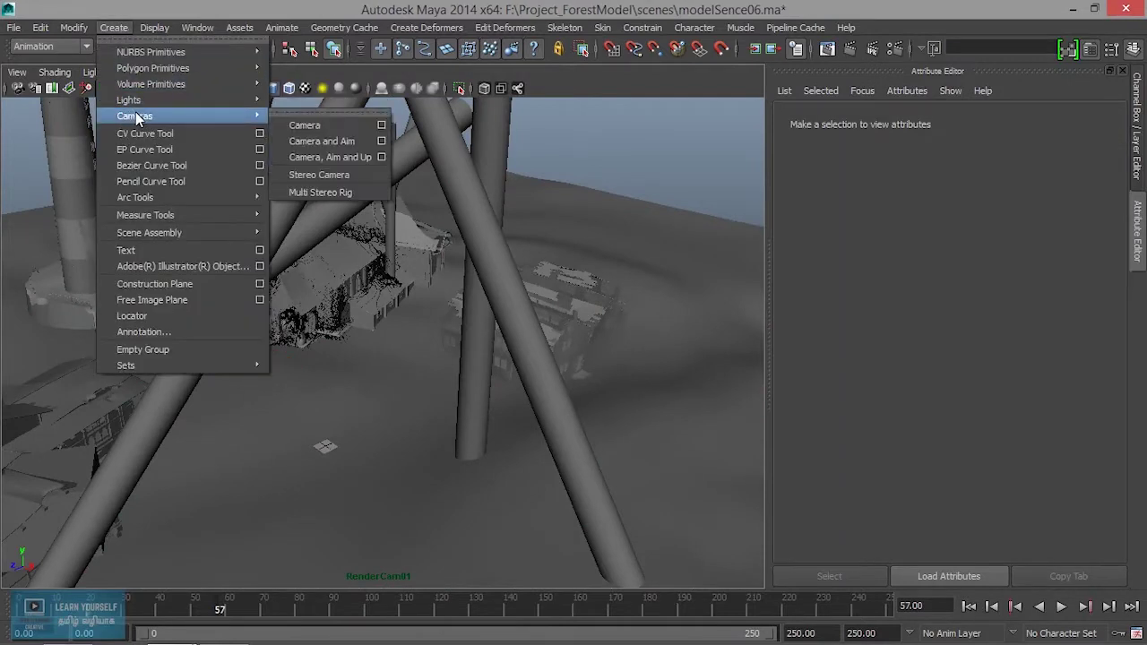
{"action": "left_click", "coordinate": [318, 124]}
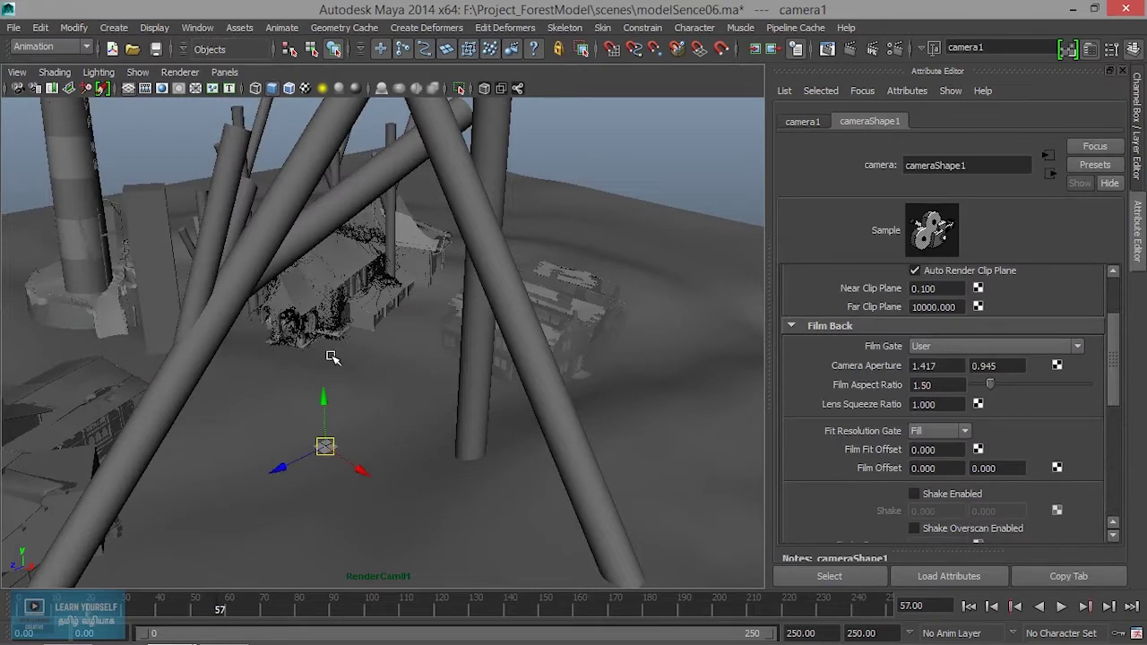
Step: Look through camera1 and tumble its view onto the poles and house, showing the film gate
{"action": "left_click", "coordinate": [224, 72]}
{"action": "mouse_move", "coordinate": [252, 88]}
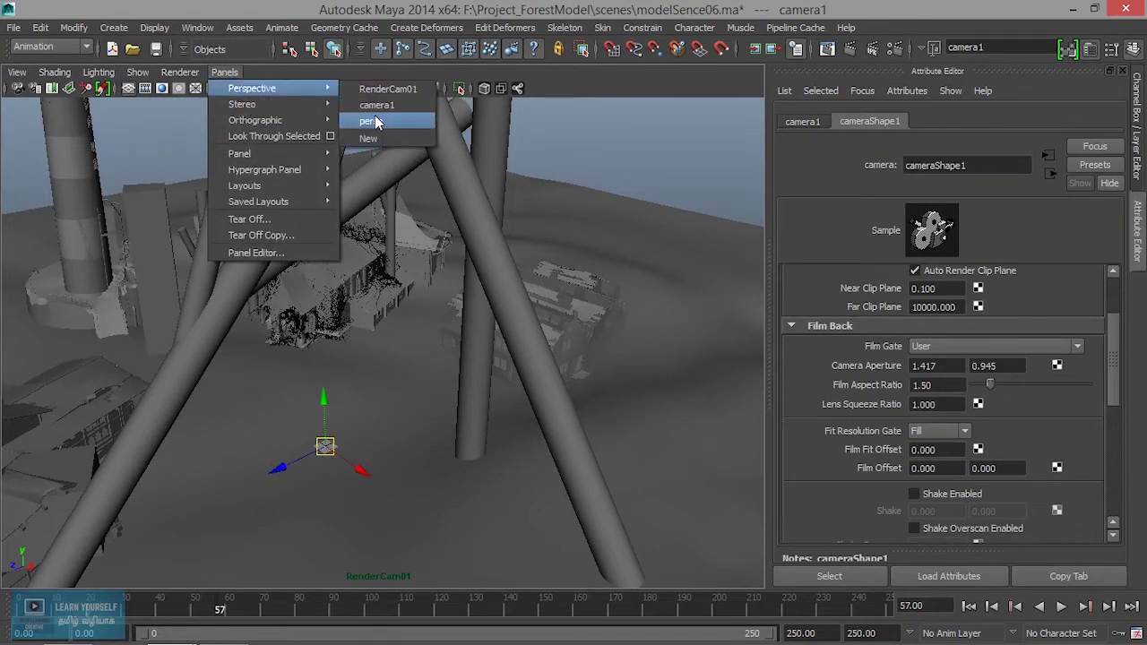
{"action": "left_click", "coordinate": [376, 105]}
{"action": "mouse_move", "coordinate": [350, 382]}
{"action": "left_mouse_down", "text": "alt"}
{"action": "mouse_move", "coordinate": [441, 433]}
{"action": "mouse_move", "coordinate": [355, 452]}
{"action": "left_mouse_up", "text": "alt"}
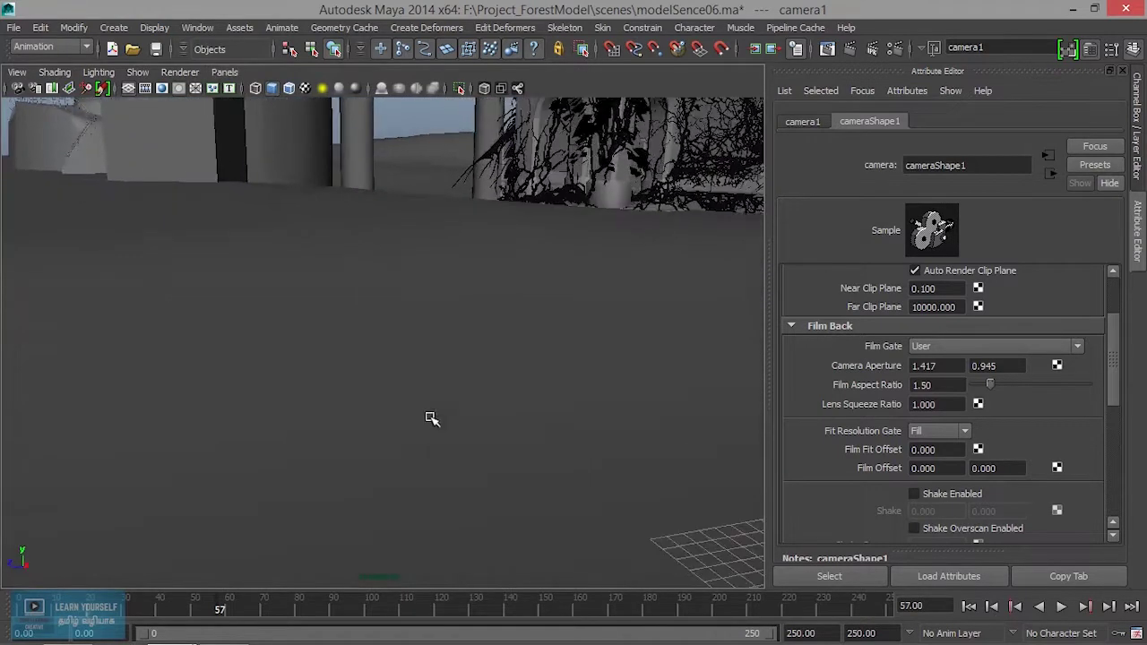
{"action": "left_click_drag", "start_coordinate": [354, 453], "coordinate": [335, 461], "text": "alt"}
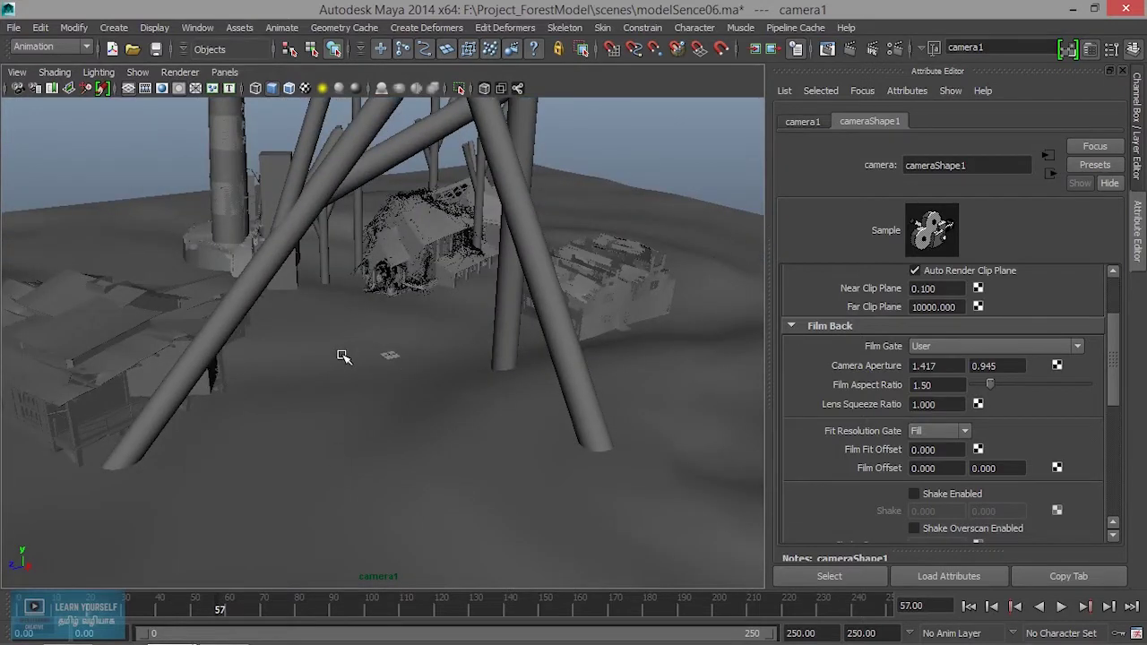
{"action": "left_click_drag", "start_coordinate": [330, 338], "coordinate": [218, 166], "text": "alt"}
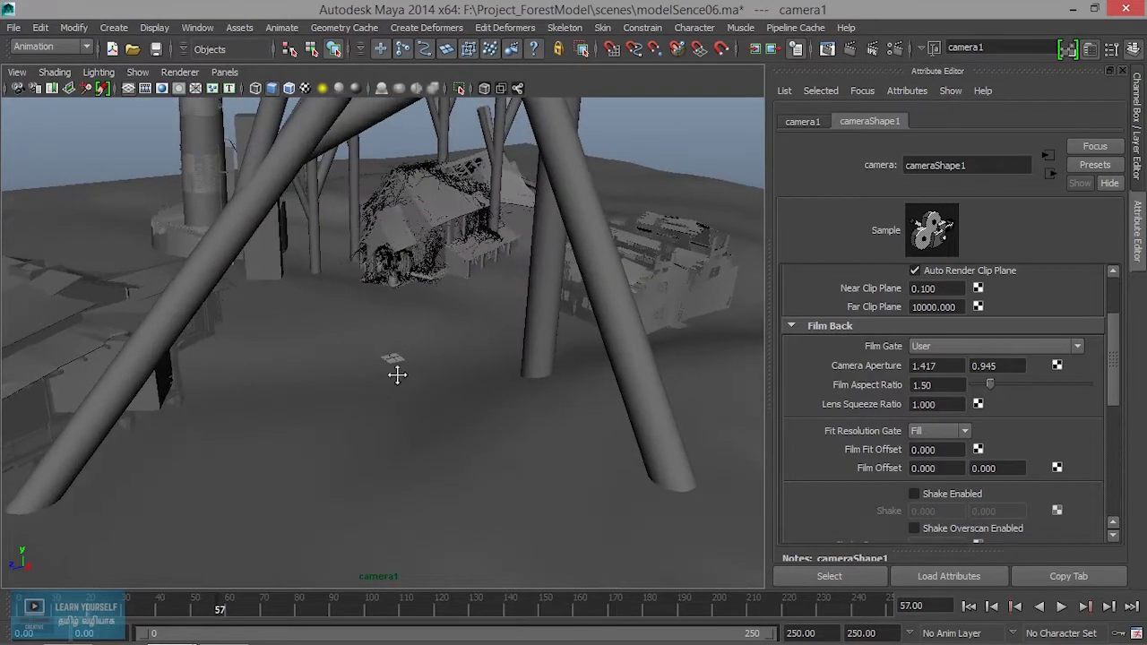
{"action": "left_click", "coordinate": [143, 90]}
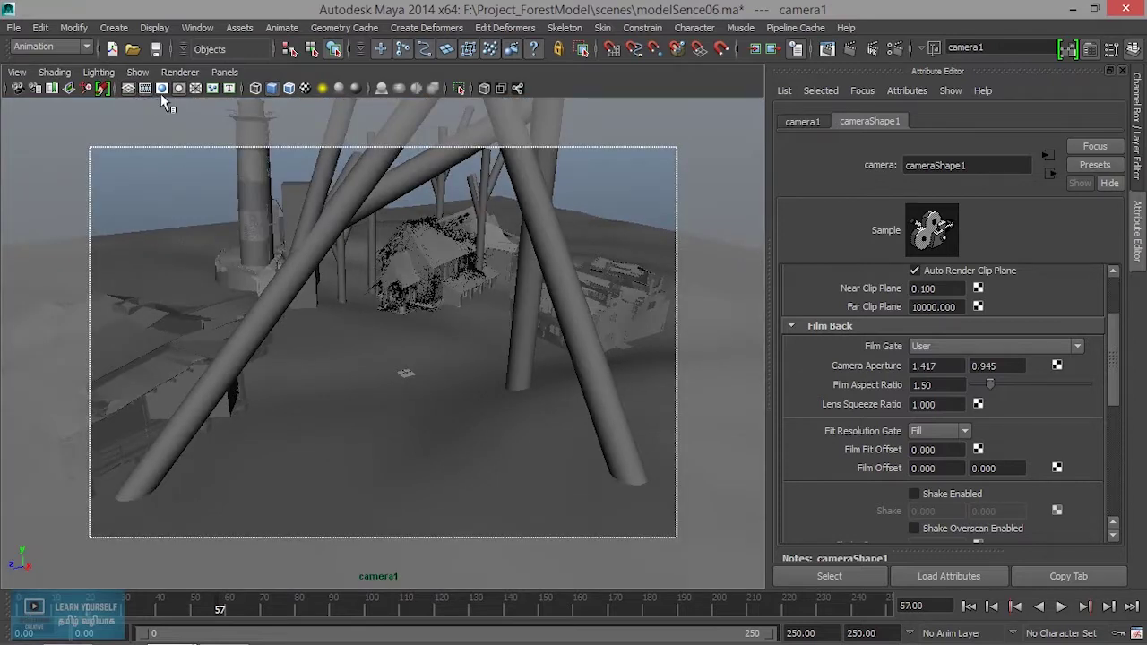
Step: Show the 1920 x 1080 resolution gate, pan camera1's framing, and return to frame 0
{"action": "left_click", "coordinate": [161, 94]}
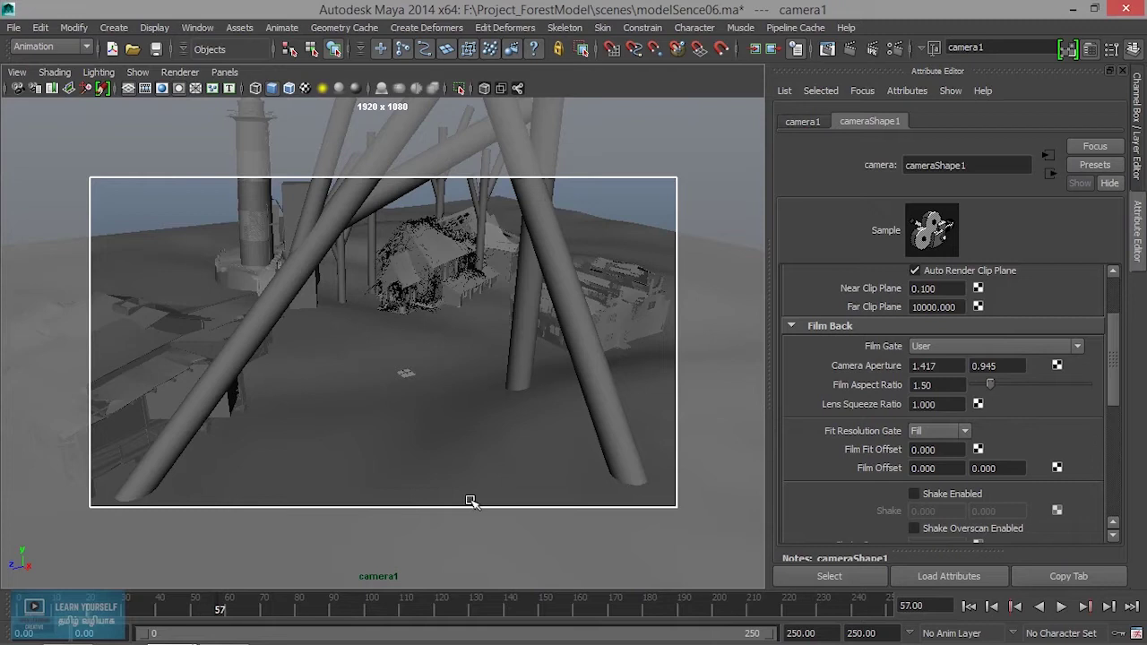
{"action": "middle_click_drag", "start_coordinate": [574, 454], "coordinate": [530, 476], "text": "alt"}
{"action": "mouse_move", "coordinate": [509, 446]}
{"action": "right_mouse_down", "text": "alt"}
{"action": "mouse_move", "coordinate": [511, 435]}
{"action": "mouse_move", "coordinate": [510, 449]}
{"action": "mouse_move", "coordinate": [476, 460]}
{"action": "right_mouse_up", "text": "alt"}
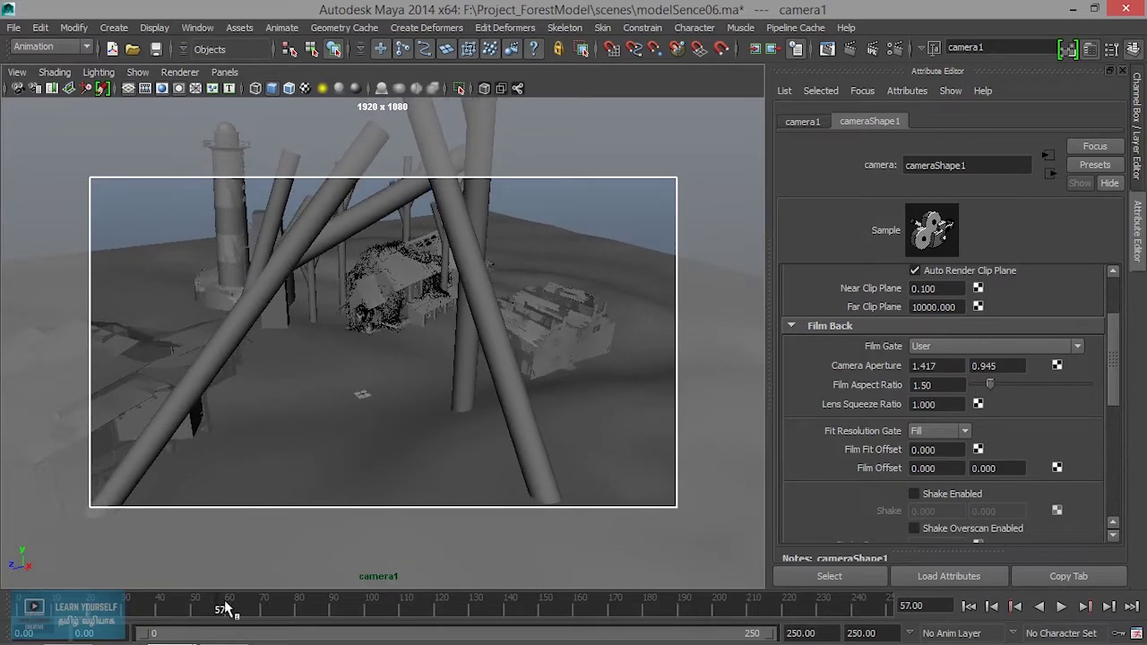
{"action": "left_click_drag", "start_coordinate": [221, 613], "coordinate": [6, 605]}
{"action": "key", "text": "ctrl+a"}
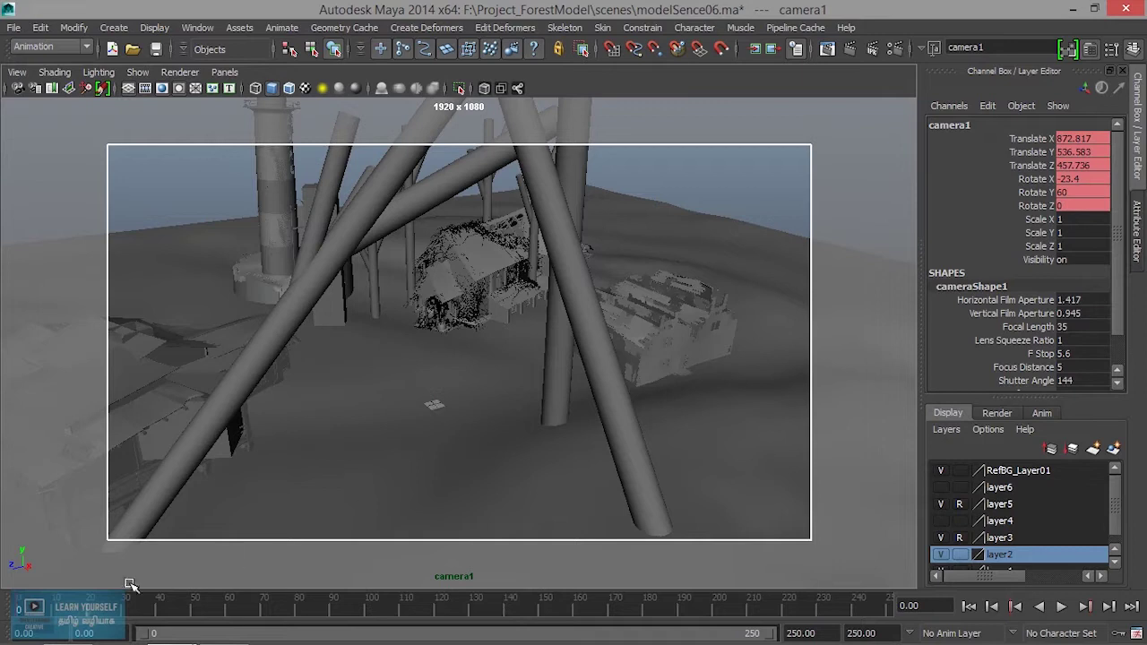
Step: Play and stop the animation, jump to frame 80, and move camera1 toward the house
{"action": "key", "text": "alt+v"}
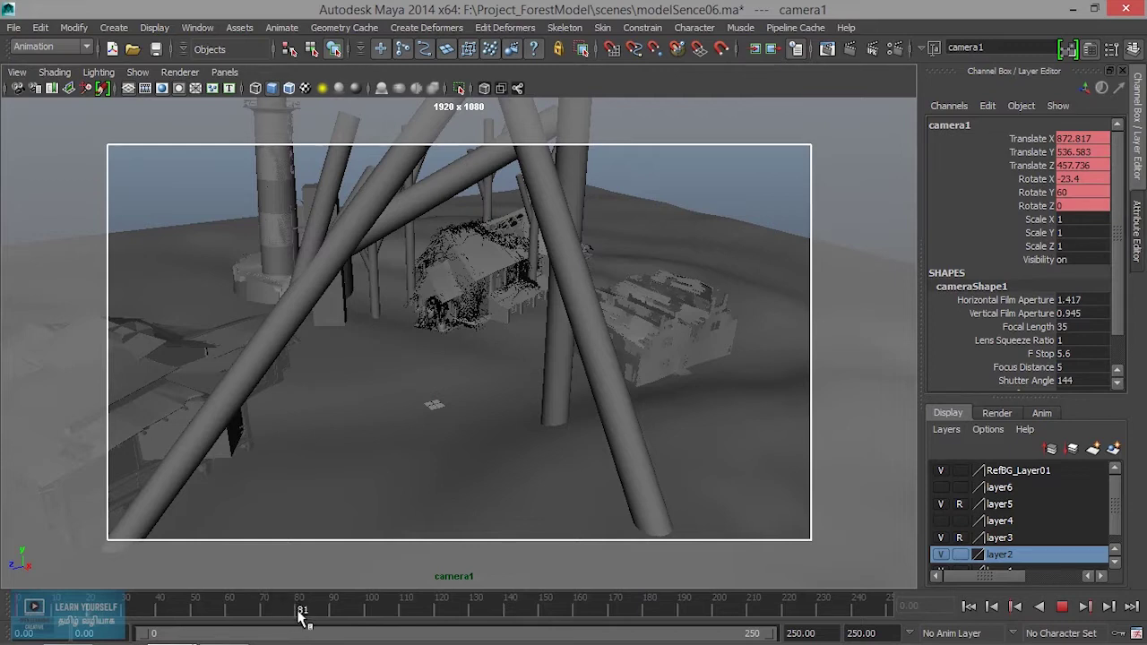
{"action": "key", "text": "alt+v"}
{"action": "left_click", "coordinate": [947, 606]}
{"action": "type", "text": "80."}
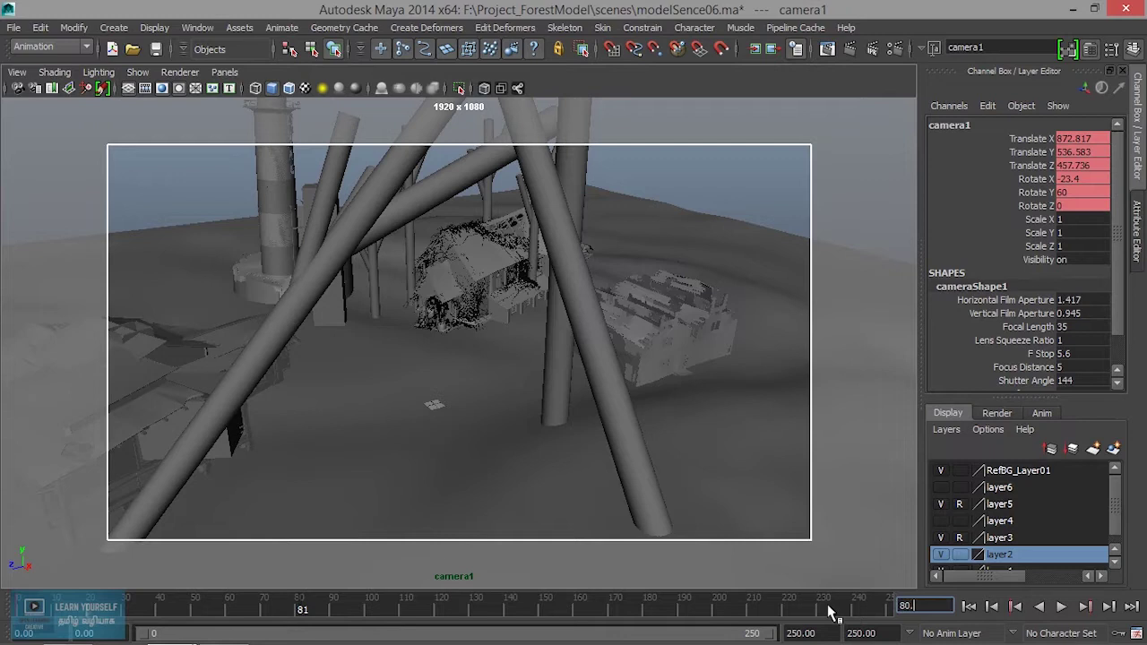
{"action": "key", "text": "Return"}
{"action": "mouse_move", "coordinate": [482, 368]}
{"action": "right_mouse_down", "text": "alt"}
{"action": "mouse_move", "coordinate": [660, 423]}
{"action": "mouse_move", "coordinate": [636, 410]}
{"action": "right_mouse_up", "text": "alt"}
{"action": "mouse_move", "coordinate": [635, 410]}
{"action": "left_mouse_down", "text": "alt"}
{"action": "mouse_move", "coordinate": [643, 402]}
{"action": "mouse_move", "coordinate": [635, 429]}
{"action": "left_mouse_up", "text": "alt"}
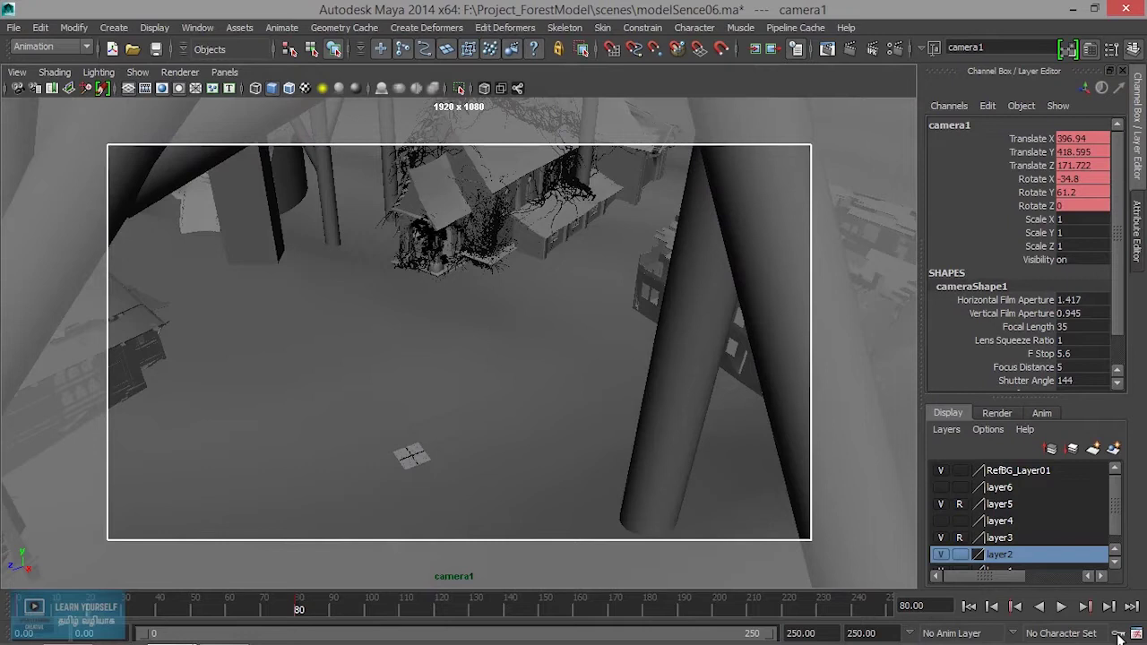
Step: Enable Auto Keyframe and key camera1's high frame-80 view looking down on the house
{"action": "left_click", "coordinate": [1118, 634]}
{"action": "mouse_move", "coordinate": [479, 410]}
{"action": "right_mouse_down", "text": "alt"}
{"action": "mouse_move", "coordinate": [512, 402]}
{"action": "mouse_move", "coordinate": [648, 424]}
{"action": "right_mouse_up", "text": "alt"}
{"action": "mouse_move", "coordinate": [609, 408]}
{"action": "left_mouse_down", "text": "alt"}
{"action": "mouse_move", "coordinate": [606, 373]}
{"action": "mouse_move", "coordinate": [577, 368]}
{"action": "left_mouse_up", "text": "alt"}
{"action": "mouse_move", "coordinate": [577, 368]}
{"action": "right_mouse_down", "text": "alt"}
{"action": "mouse_move", "coordinate": [597, 371]}
{"action": "mouse_move", "coordinate": [564, 361]}
{"action": "right_mouse_up", "text": "alt"}
{"action": "mouse_move", "coordinate": [564, 361]}
{"action": "left_mouse_down", "text": "alt"}
{"action": "mouse_move", "coordinate": [514, 349]}
{"action": "mouse_move", "coordinate": [525, 344]}
{"action": "left_mouse_up", "text": "alt"}
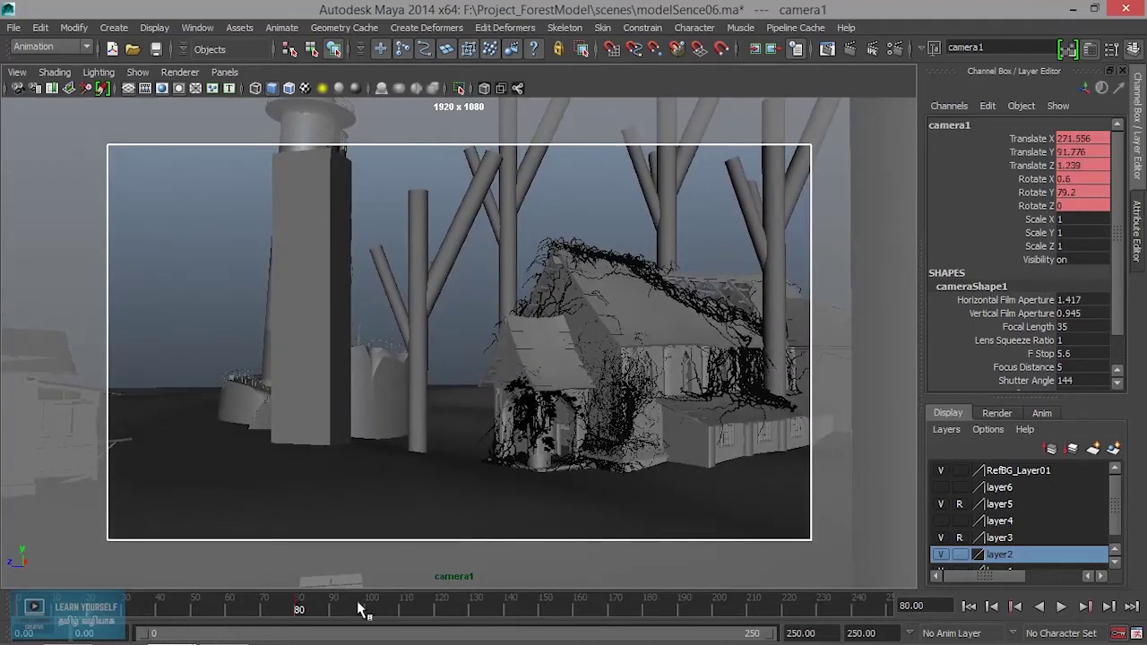
{"action": "key", "text": "ctrl+z"}
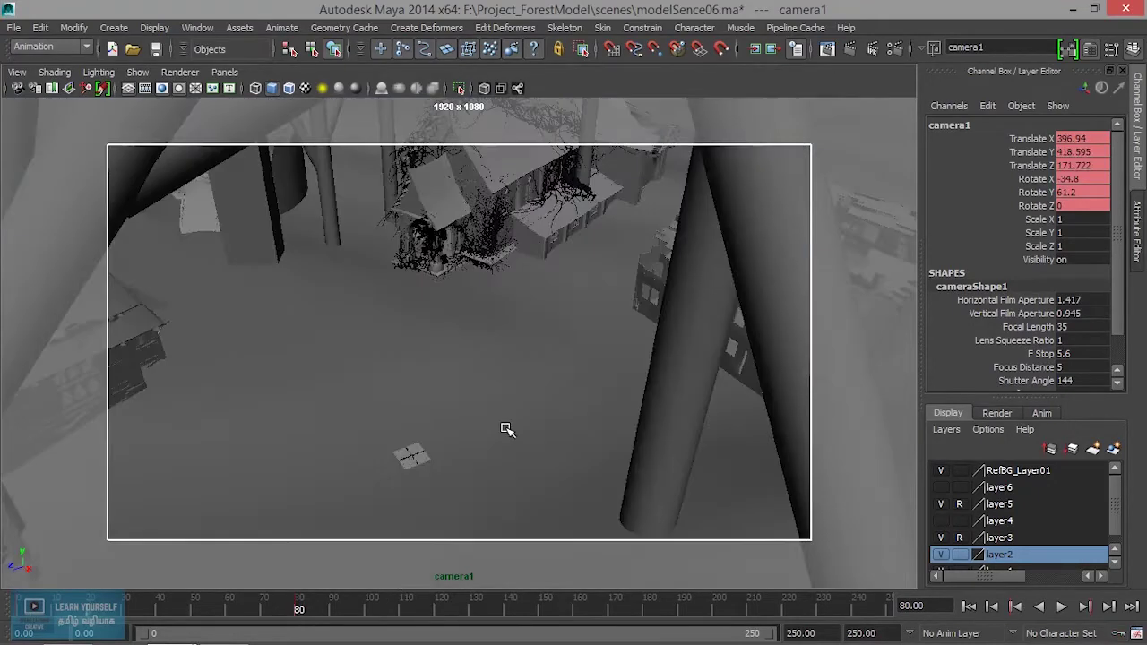
Step: Stop playback at frame 150 and dolly camera1 in toward the house
{"action": "key", "text": "alt+v"}
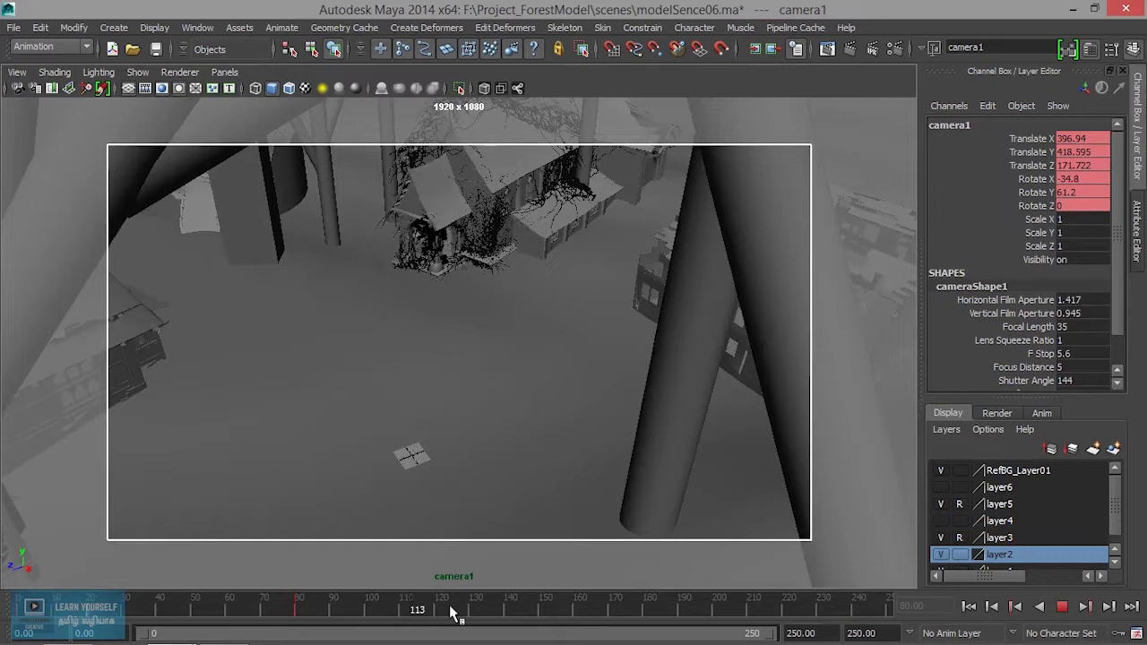
{"action": "left_click", "coordinate": [543, 612]}
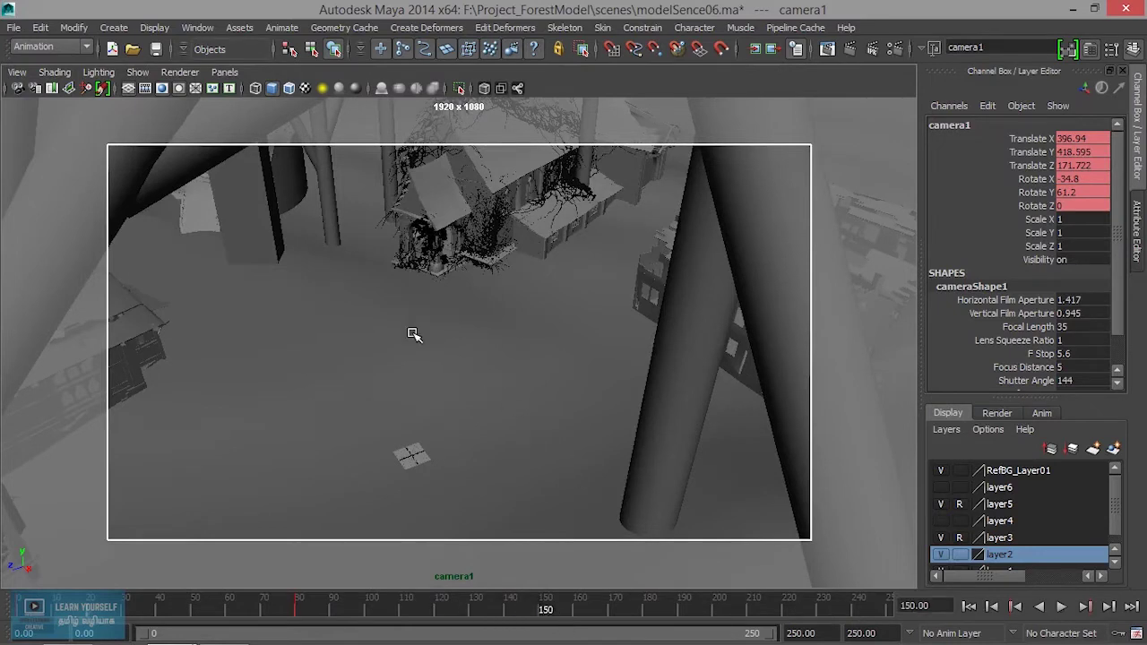
{"action": "right_click_drag", "start_coordinate": [415, 333], "coordinate": [651, 404], "text": "alt"}
{"action": "scroll", "coordinate": [543, 409], "scroll_direction": "up", "scroll_amount": 1}
{"action": "scroll", "coordinate": [522, 417], "scroll_direction": "up", "scroll_amount": 1}
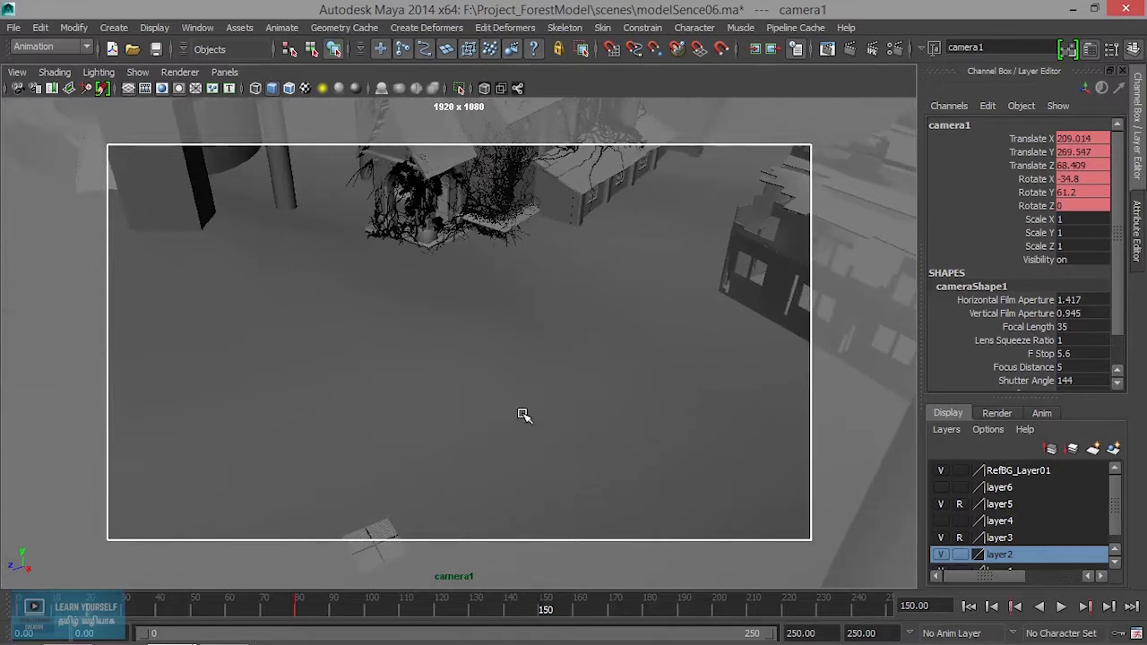
{"action": "scroll", "coordinate": [522, 410], "scroll_direction": "up", "scroll_amount": 2}
{"action": "scroll", "coordinate": [516, 387], "scroll_direction": "up", "scroll_amount": 2}
Step: Tumble and track camera1 into a ground-level shot of the lighthouse, trees and house
{"action": "left_click_drag", "start_coordinate": [516, 388], "coordinate": [497, 369], "text": "alt"}
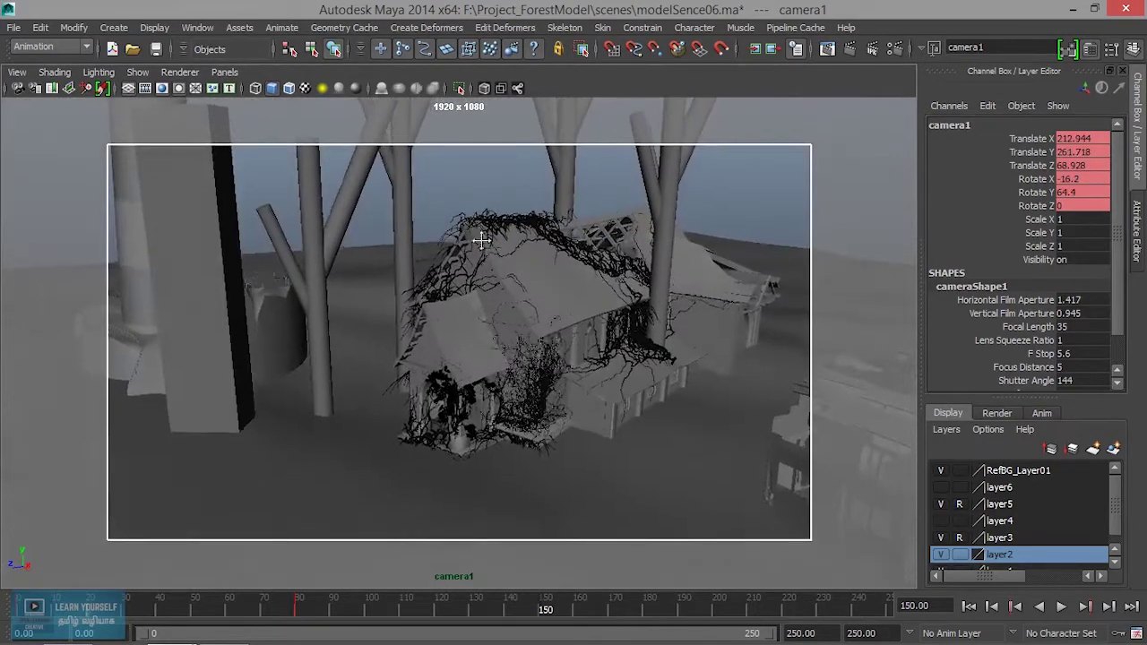
{"action": "middle_click_drag", "start_coordinate": [497, 370], "coordinate": [455, 187], "text": "alt"}
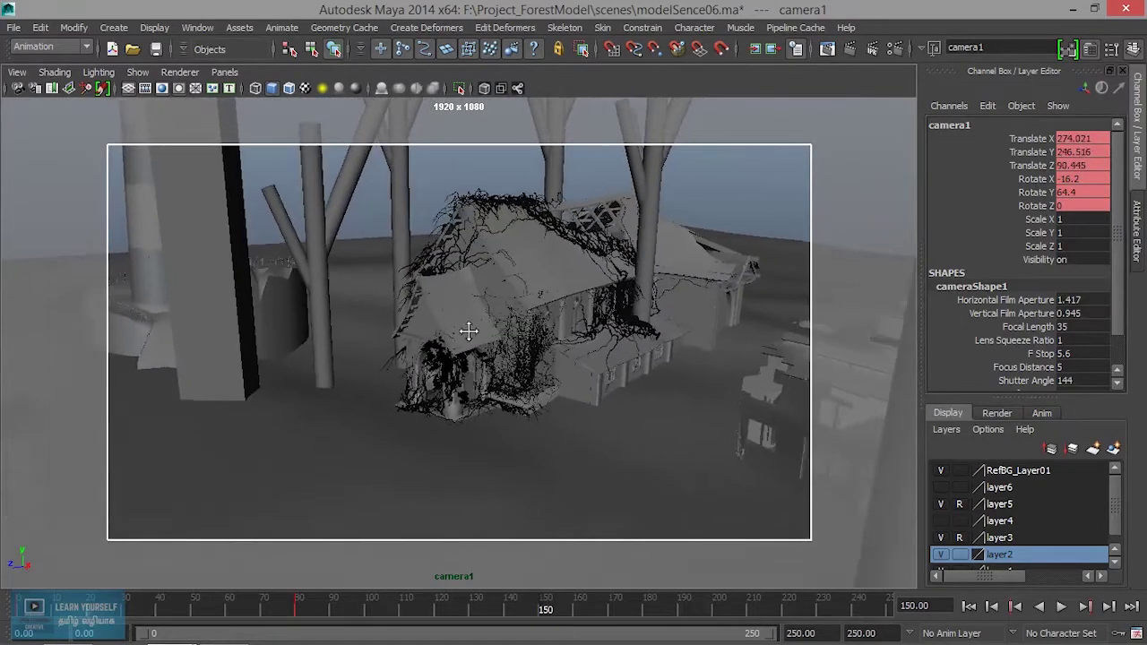
{"action": "right_click_drag", "start_coordinate": [455, 187], "coordinate": [504, 412], "text": "alt"}
{"action": "mouse_move", "coordinate": [504, 412]}
{"action": "left_mouse_down", "text": "alt"}
{"action": "mouse_move", "coordinate": [494, 448]}
{"action": "mouse_move", "coordinate": [507, 466]}
{"action": "mouse_move", "coordinate": [499, 459]}
{"action": "left_mouse_up", "text": "alt"}
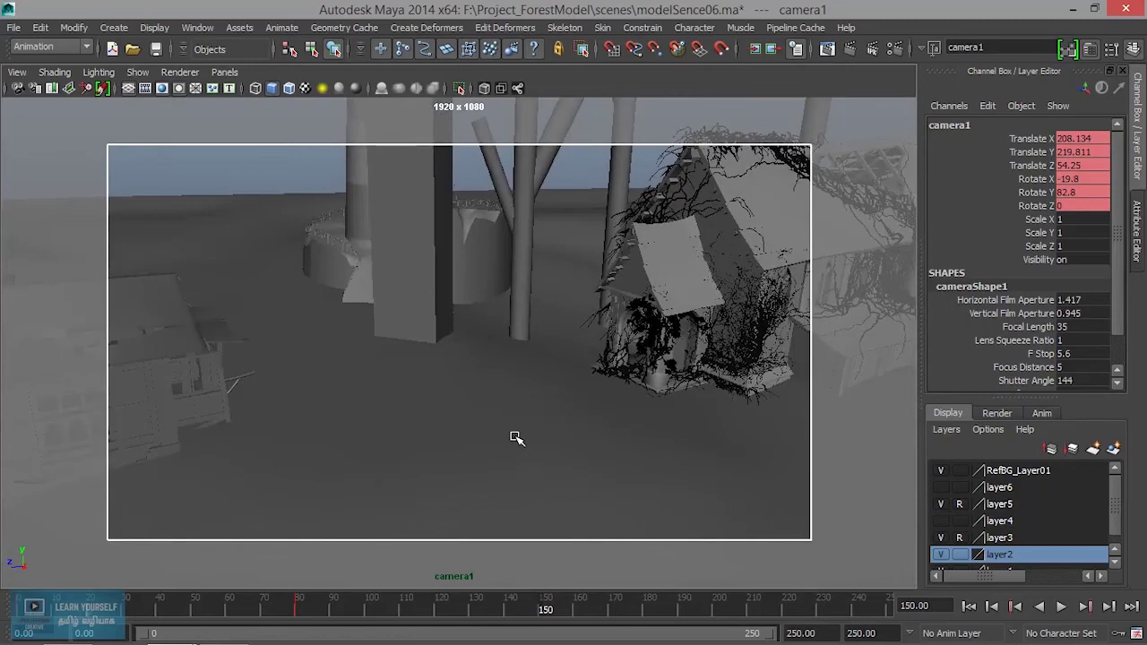
{"action": "scroll", "coordinate": [513, 423], "scroll_direction": "up", "scroll_amount": 1}
{"action": "left_click_drag", "start_coordinate": [513, 423], "coordinate": [531, 402], "text": "alt"}
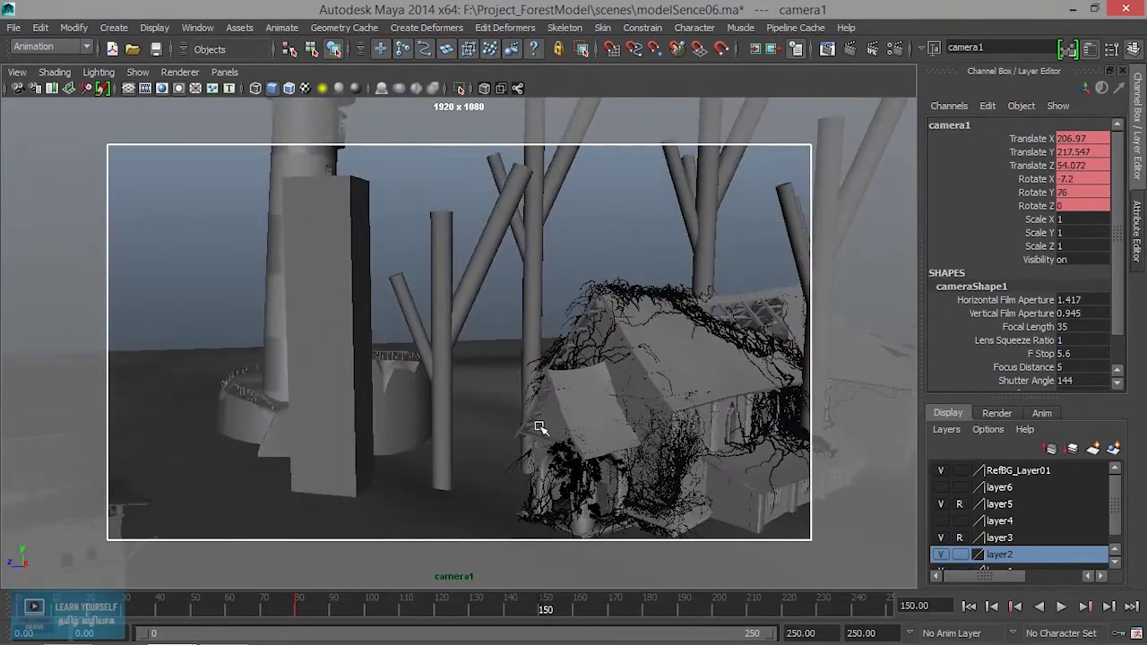
{"action": "mouse_move", "coordinate": [538, 395]}
{"action": "middle_mouse_down", "text": "alt"}
{"action": "mouse_move", "coordinate": [527, 410]}
{"action": "mouse_move", "coordinate": [535, 385]}
{"action": "middle_mouse_up", "text": "alt"}
{"action": "mouse_move", "coordinate": [523, 308]}
{"action": "middle_mouse_down", "text": "alt"}
{"action": "mouse_move", "coordinate": [535, 376]}
{"action": "mouse_move", "coordinate": [520, 169]}
{"action": "middle_mouse_up", "text": "alt"}
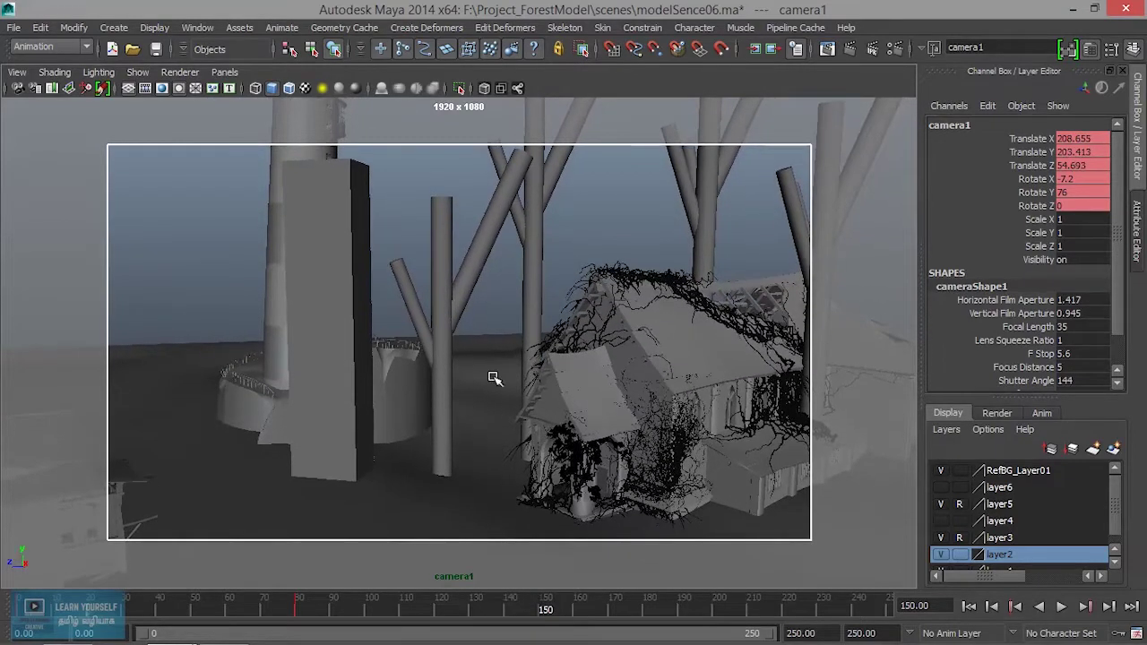
{"action": "mouse_move", "coordinate": [507, 398]}
{"action": "middle_mouse_down", "text": "alt"}
{"action": "mouse_move", "coordinate": [523, 414]}
{"action": "mouse_move", "coordinate": [509, 405]}
{"action": "mouse_move", "coordinate": [512, 422]}
{"action": "mouse_move", "coordinate": [550, 445]}
{"action": "mouse_move", "coordinate": [532, 507]}
{"action": "mouse_move", "coordinate": [502, 220]}
{"action": "mouse_move", "coordinate": [520, 539]}
{"action": "mouse_move", "coordinate": [493, 248]}
{"action": "middle_mouse_up", "text": "alt"}
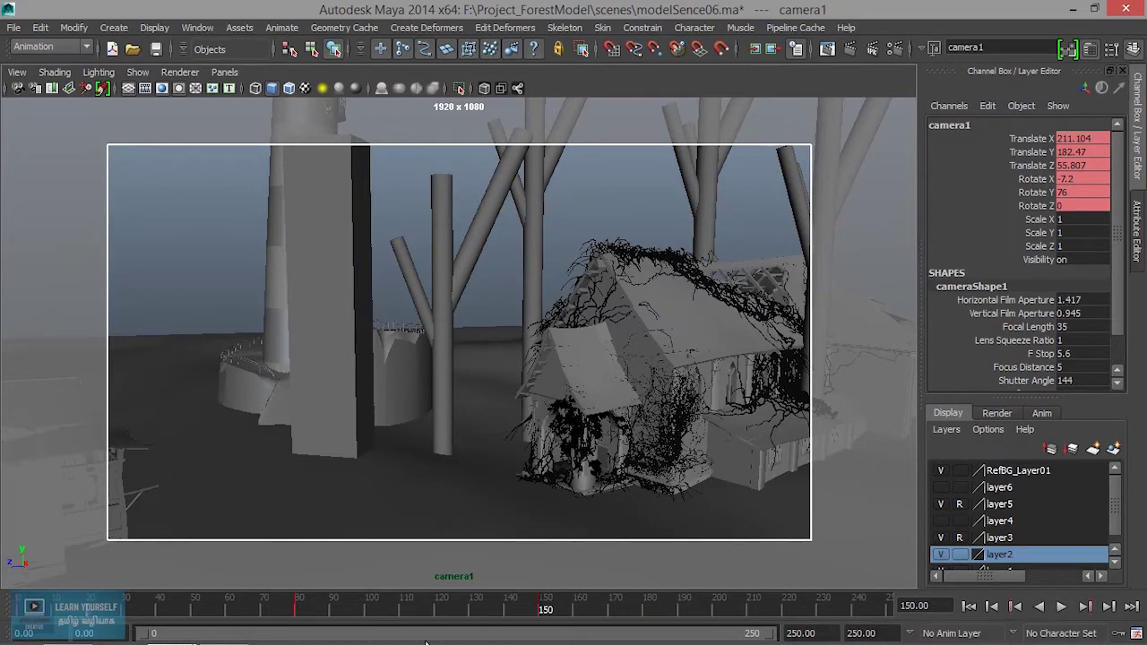
Step: Scrub to frame 229 and dolly camera1 in toward the scene
{"action": "left_click_drag", "start_coordinate": [502, 614], "coordinate": [790, 613]}
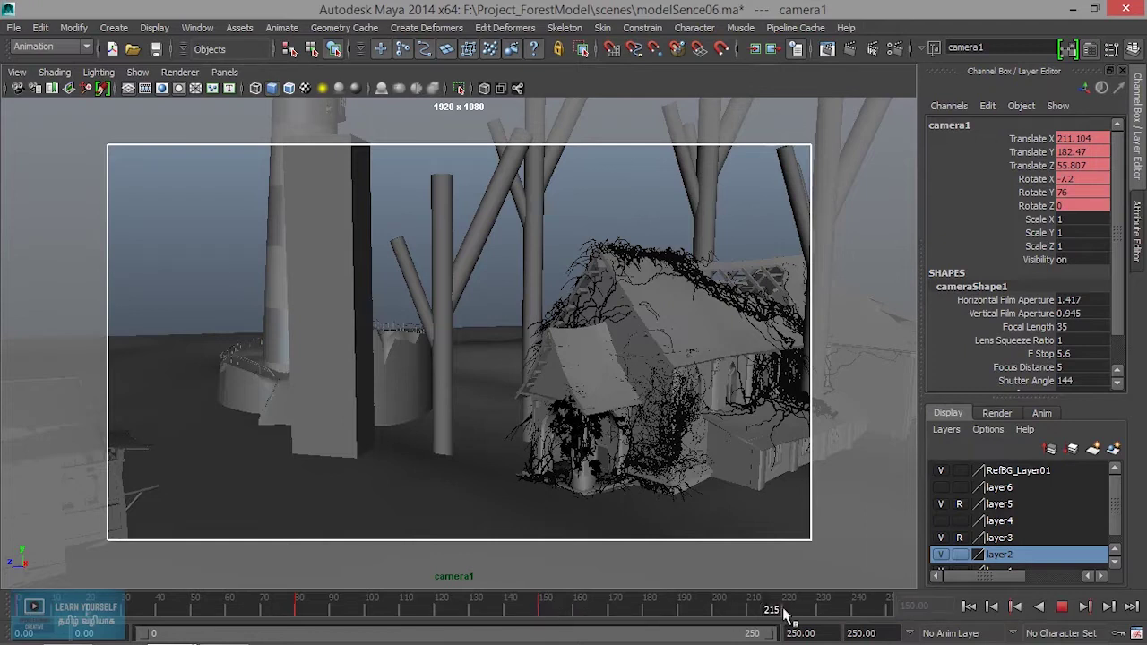
{"action": "left_click_drag", "start_coordinate": [789, 608], "coordinate": [815, 609]}
{"action": "scroll", "coordinate": [515, 497], "scroll_direction": "up", "scroll_amount": 3}
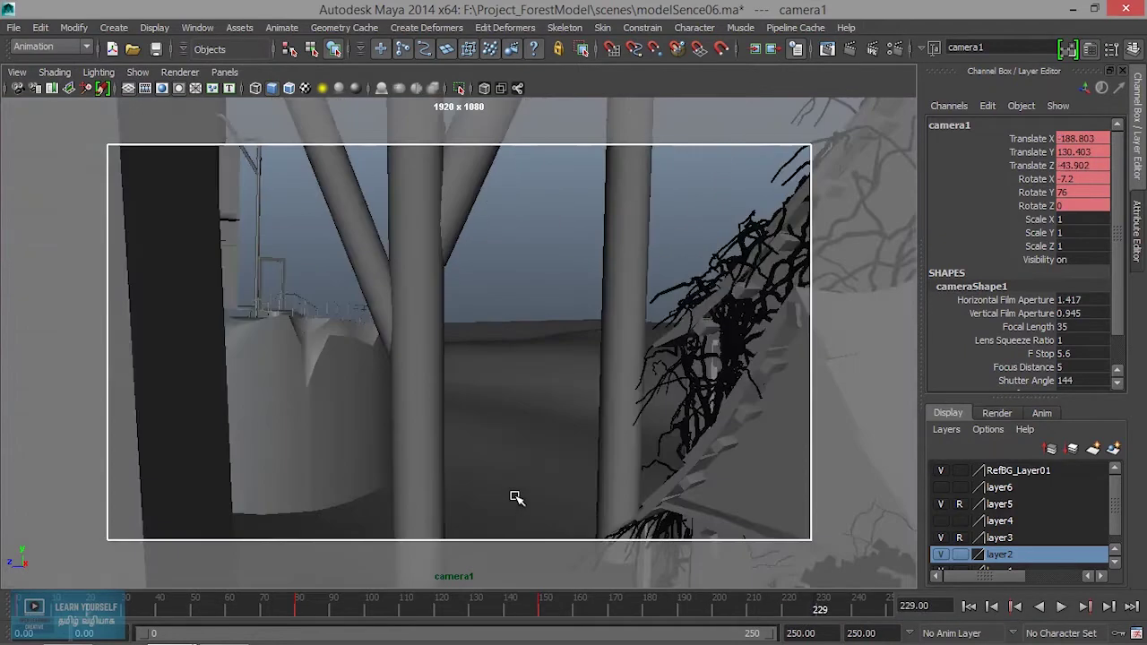
{"action": "scroll", "coordinate": [515, 498], "scroll_direction": "up", "scroll_amount": 3}
{"action": "scroll", "coordinate": [515, 497], "scroll_direction": "up", "scroll_amount": 3}
Step: Tumble and track camera1 to a close shot of the vine-covered house front
{"action": "mouse_move", "coordinate": [512, 493]}
{"action": "left_mouse_down", "text": "alt"}
{"action": "mouse_move", "coordinate": [328, 276]}
{"action": "mouse_move", "coordinate": [425, 410]}
{"action": "mouse_move", "coordinate": [555, 415]}
{"action": "mouse_move", "coordinate": [436, 376]}
{"action": "mouse_move", "coordinate": [471, 376]}
{"action": "mouse_move", "coordinate": [454, 326]}
{"action": "mouse_move", "coordinate": [424, 325]}
{"action": "left_mouse_up", "text": "alt"}
{"action": "mouse_move", "coordinate": [423, 325]}
{"action": "middle_mouse_down", "text": "alt"}
{"action": "mouse_move", "coordinate": [427, 312]}
{"action": "mouse_move", "coordinate": [409, 379]}
{"action": "mouse_move", "coordinate": [473, 365]}
{"action": "mouse_move", "coordinate": [435, 356]}
{"action": "middle_mouse_up", "text": "alt"}
{"action": "mouse_move", "coordinate": [436, 356]}
{"action": "left_mouse_down", "text": "alt"}
{"action": "mouse_move", "coordinate": [543, 338]}
{"action": "mouse_move", "coordinate": [502, 335]}
{"action": "left_mouse_up", "text": "alt"}
{"action": "mouse_move", "coordinate": [502, 336]}
{"action": "middle_mouse_down", "text": "alt"}
{"action": "mouse_move", "coordinate": [460, 328]}
{"action": "mouse_move", "coordinate": [461, 341]}
{"action": "mouse_move", "coordinate": [484, 347]}
{"action": "middle_mouse_up", "text": "alt"}
{"action": "right_click_drag", "start_coordinate": [484, 347], "coordinate": [487, 364], "text": "alt"}
{"action": "mouse_move", "coordinate": [488, 361]}
{"action": "left_mouse_down", "text": "alt"}
{"action": "mouse_move", "coordinate": [493, 351]}
{"action": "mouse_move", "coordinate": [478, 358]}
{"action": "mouse_move", "coordinate": [518, 373]}
{"action": "left_mouse_up", "text": "alt"}
{"action": "mouse_move", "coordinate": [520, 377]}
{"action": "right_mouse_down", "text": "alt"}
{"action": "mouse_move", "coordinate": [484, 377]}
{"action": "mouse_move", "coordinate": [495, 374]}
{"action": "right_mouse_up", "text": "alt"}
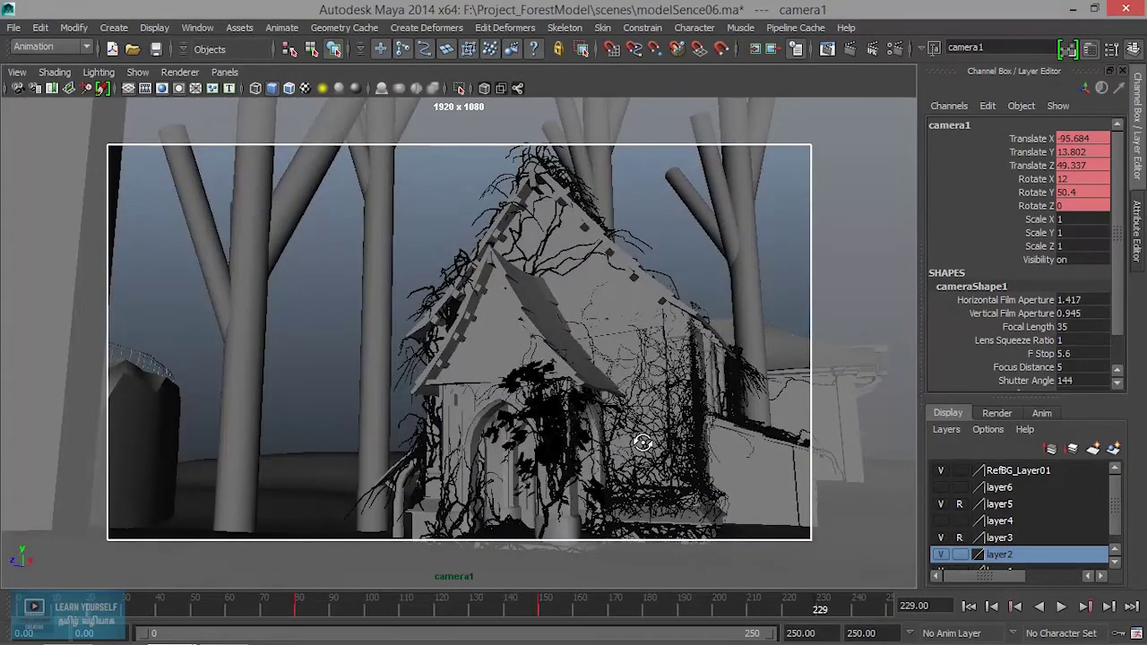
{"action": "left_click_drag", "start_coordinate": [642, 441], "coordinate": [626, 441], "text": "alt"}
{"action": "scroll", "coordinate": [627, 453], "scroll_direction": "down", "scroll_amount": 2}
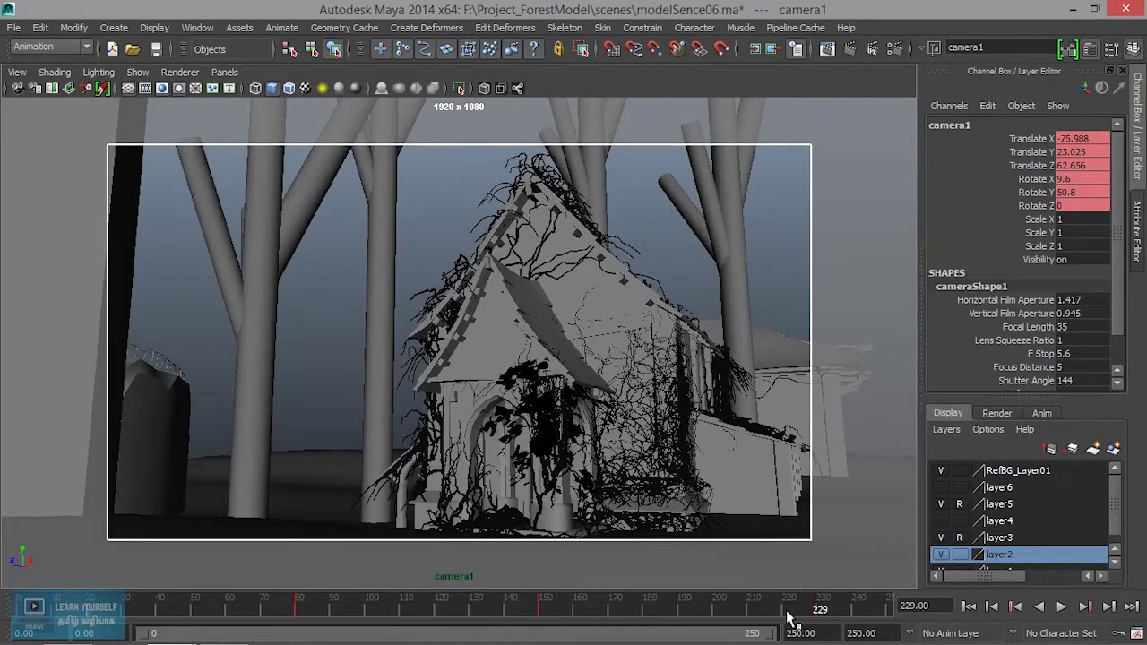
Step: At frame 250, adjust camera1 into the final shot of the house
{"action": "left_click_drag", "start_coordinate": [823, 619], "coordinate": [901, 618]}
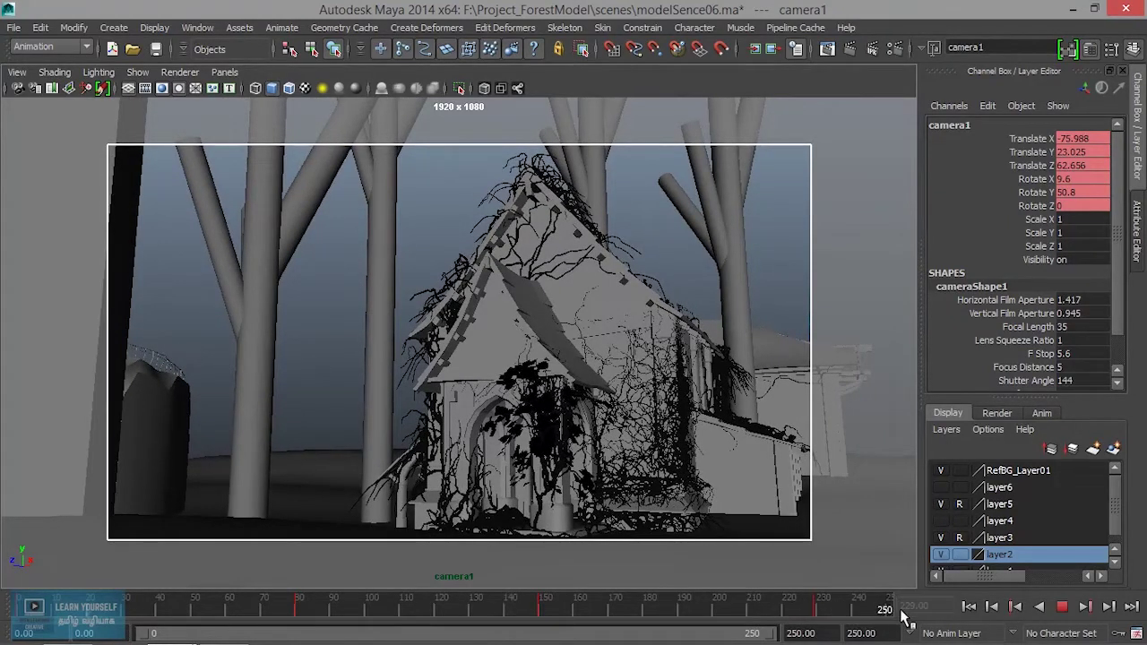
{"action": "mouse_move", "coordinate": [581, 415]}
{"action": "left_mouse_down", "text": "alt"}
{"action": "mouse_move", "coordinate": [605, 421]}
{"action": "mouse_move", "coordinate": [600, 411]}
{"action": "left_mouse_up", "text": "alt"}
{"action": "right_click_drag", "start_coordinate": [600, 411], "coordinate": [586, 411], "text": "alt"}
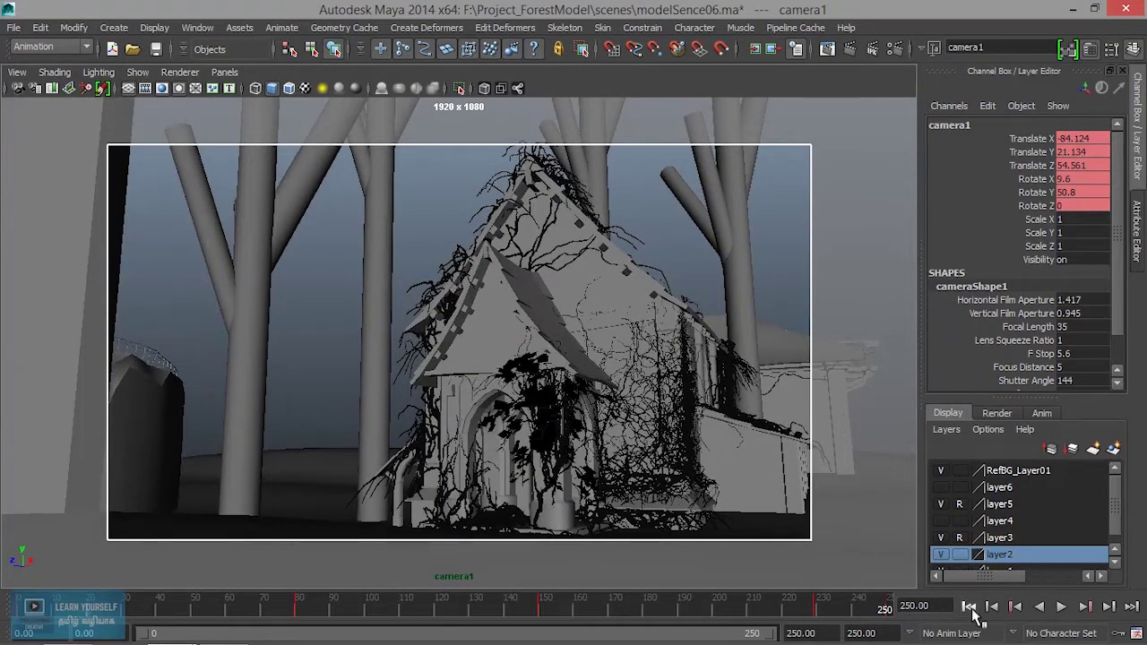
Step: Play the camera animation from frame 0, then stop playback
{"action": "left_click", "coordinate": [969, 606]}
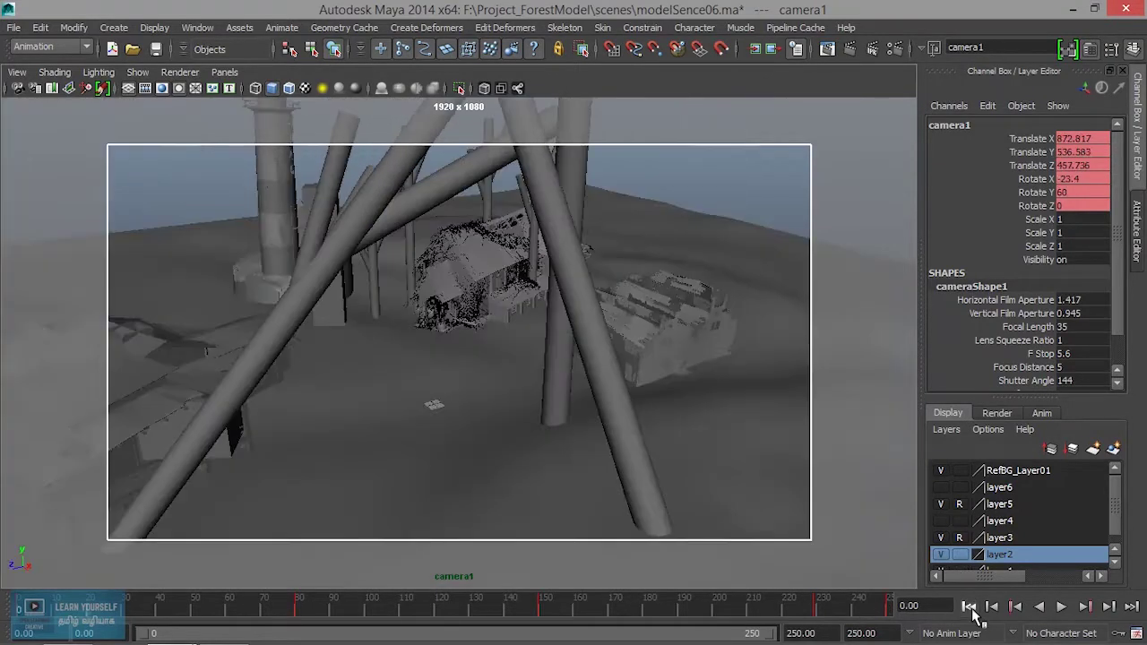
{"action": "left_click", "coordinate": [1061, 607]}
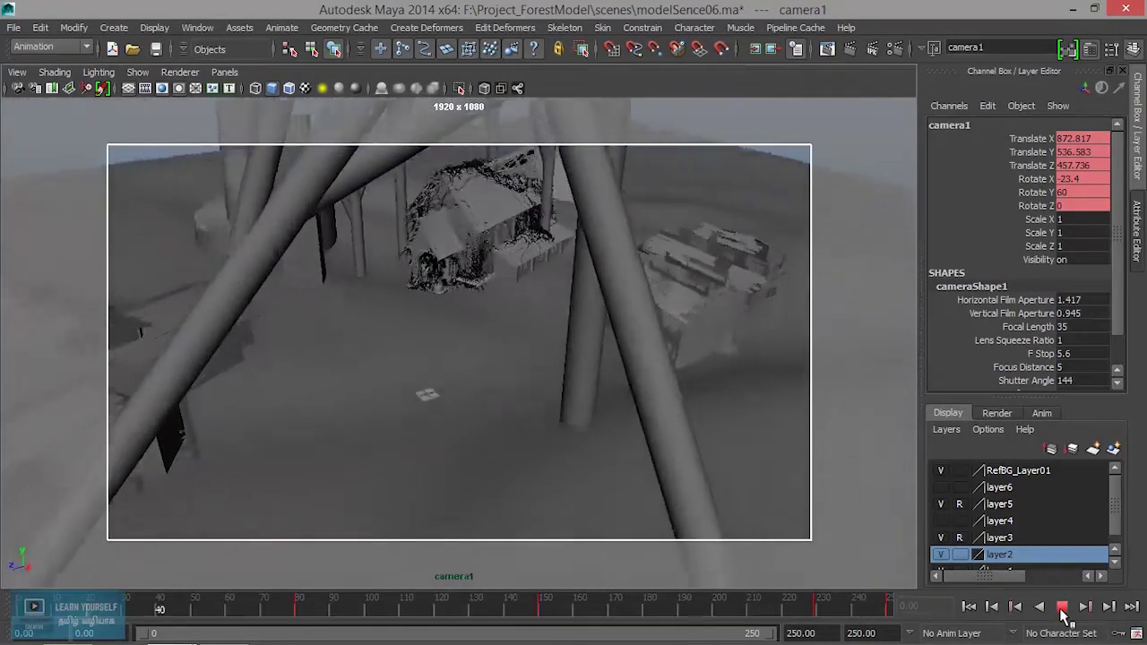
{"action": "left_click", "coordinate": [1062, 612]}
Step: Set Time Slider playback speed to Real-time [30 fps], save the preferences, and test playback
{"action": "left_click", "coordinate": [1135, 632]}
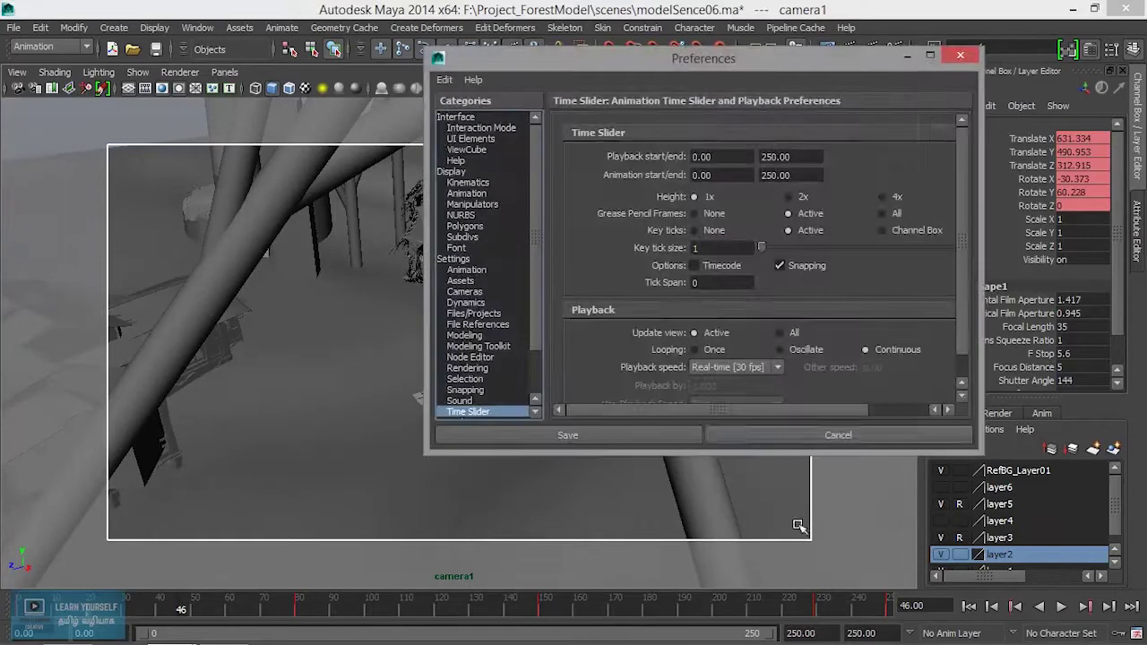
{"action": "left_click", "coordinate": [729, 364]}
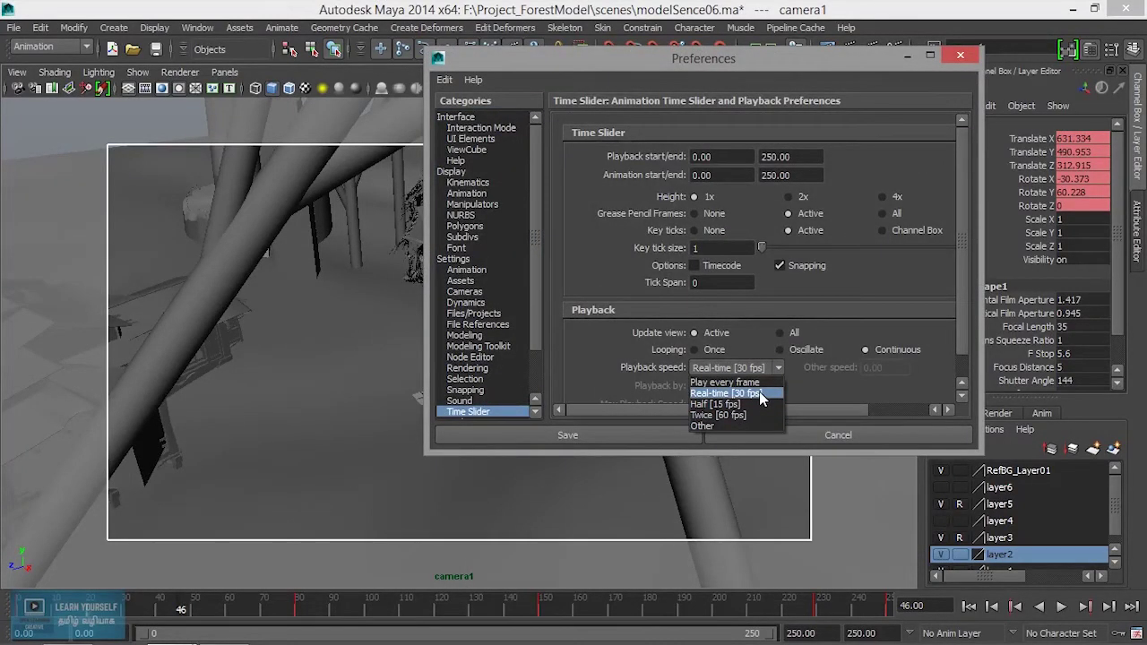
{"action": "left_click", "coordinate": [759, 391]}
{"action": "left_click", "coordinate": [628, 435]}
{"action": "key", "text": "alt+v"}
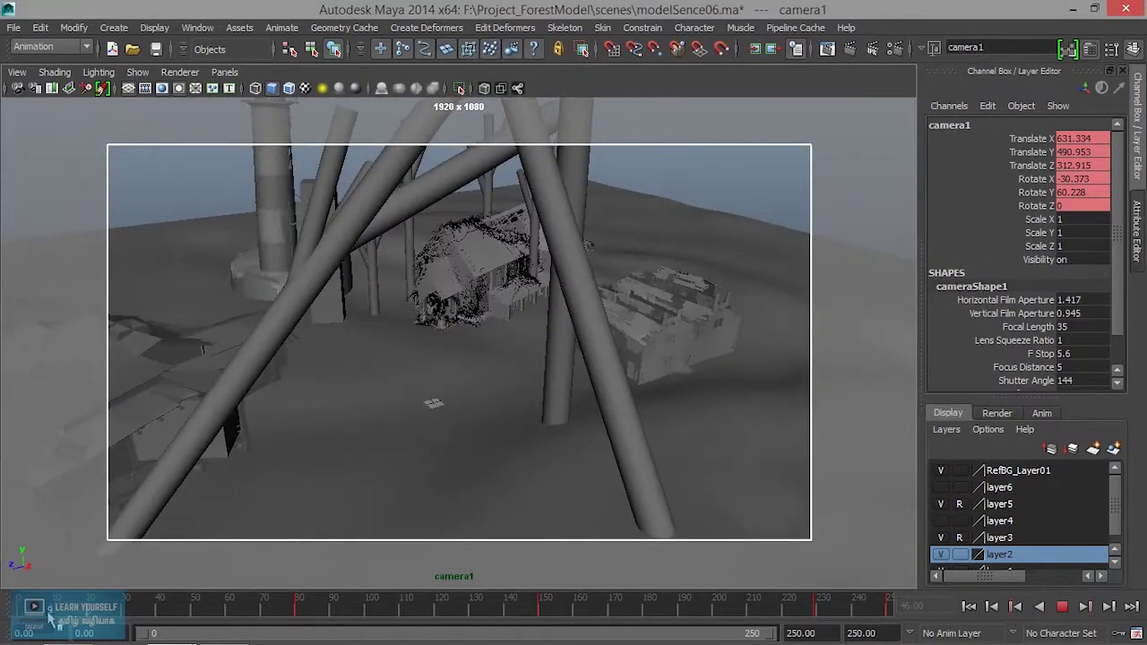
{"action": "key", "text": "alt+v"}
Step: Set the playback end to 500 frames and preview the camera1 flythrough, stopping at frame 88
{"action": "left_click_drag", "start_coordinate": [812, 638], "coordinate": [766, 631]}
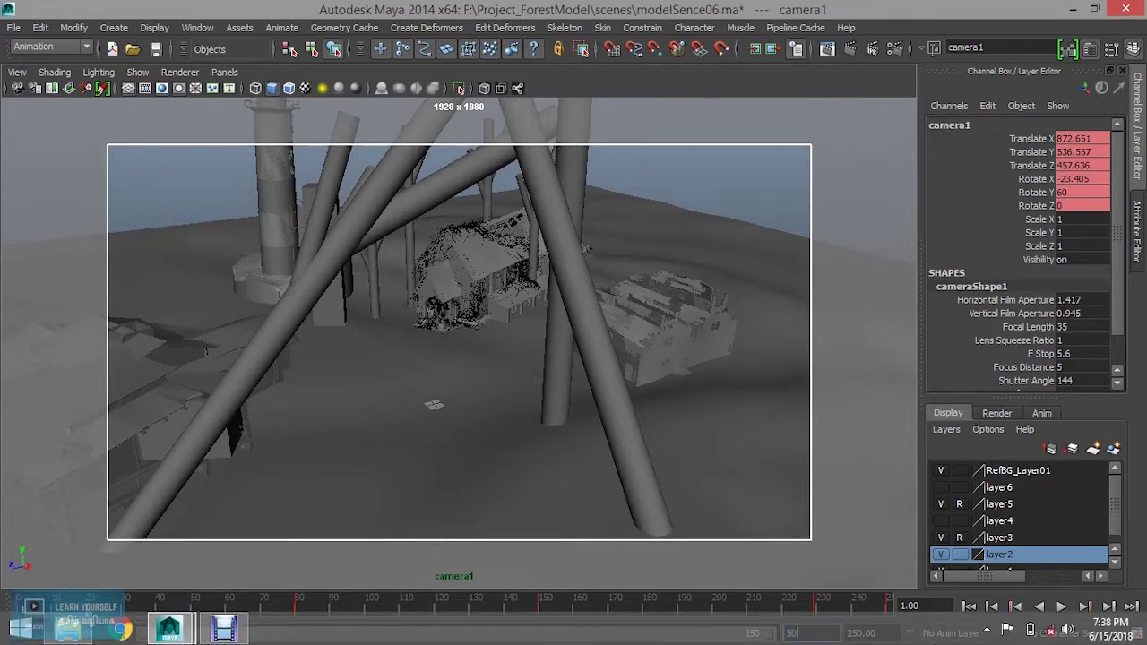
{"action": "type", "text": "0"}
{"action": "key", "text": "Return"}
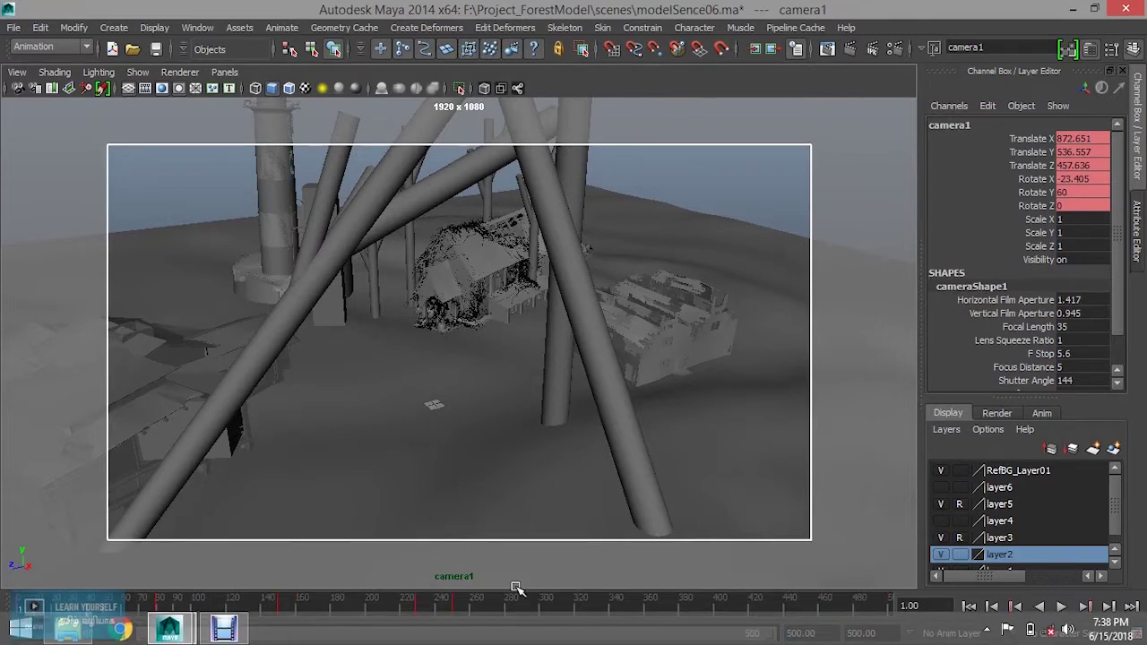
{"action": "left_click_drag", "start_coordinate": [126, 606], "coordinate": [471, 610], "text": "shift"}
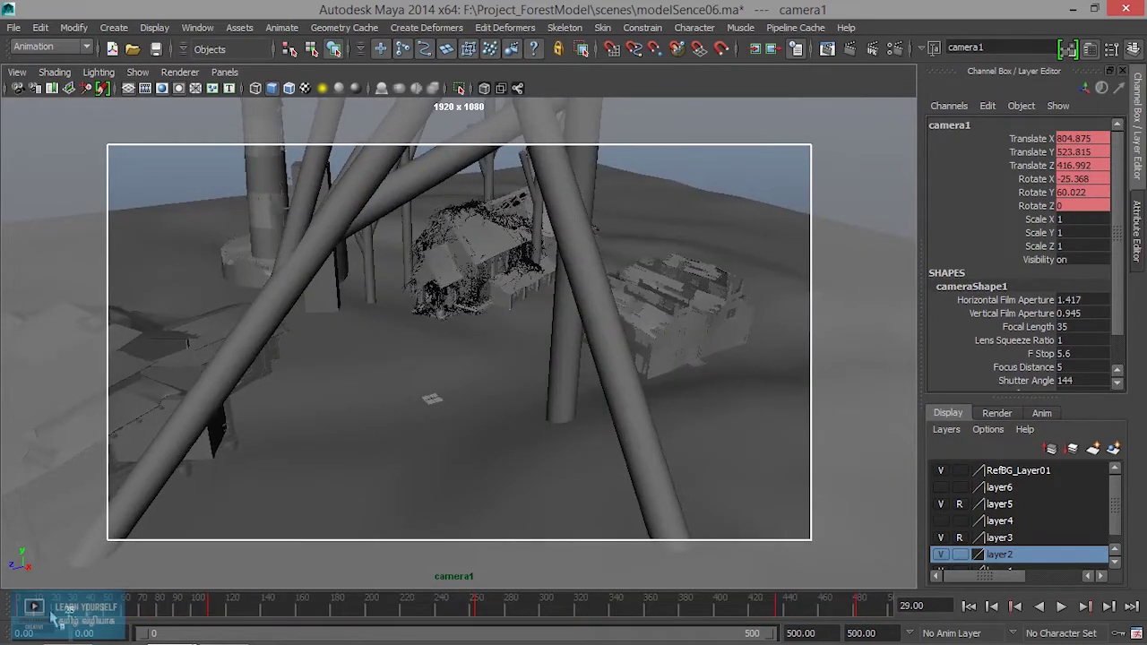
{"action": "key", "text": "alt+v"}
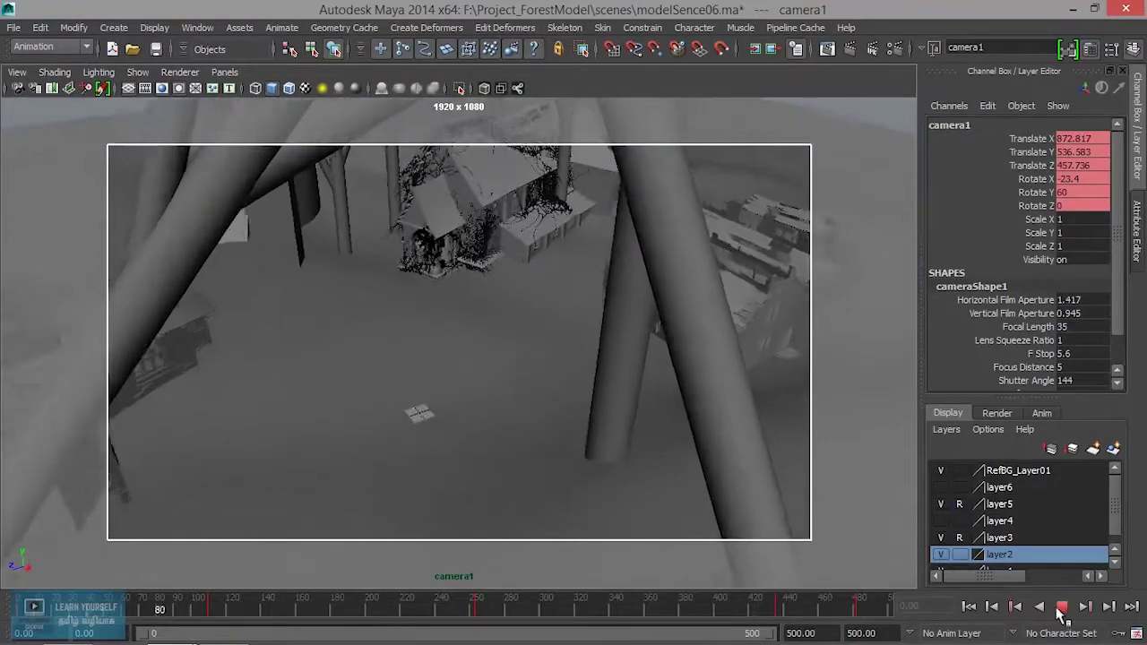
{"action": "key", "text": "Escape"}
{"action": "left_click", "coordinate": [197, 26]}
{"action": "mouse_move", "coordinate": [233, 83]}
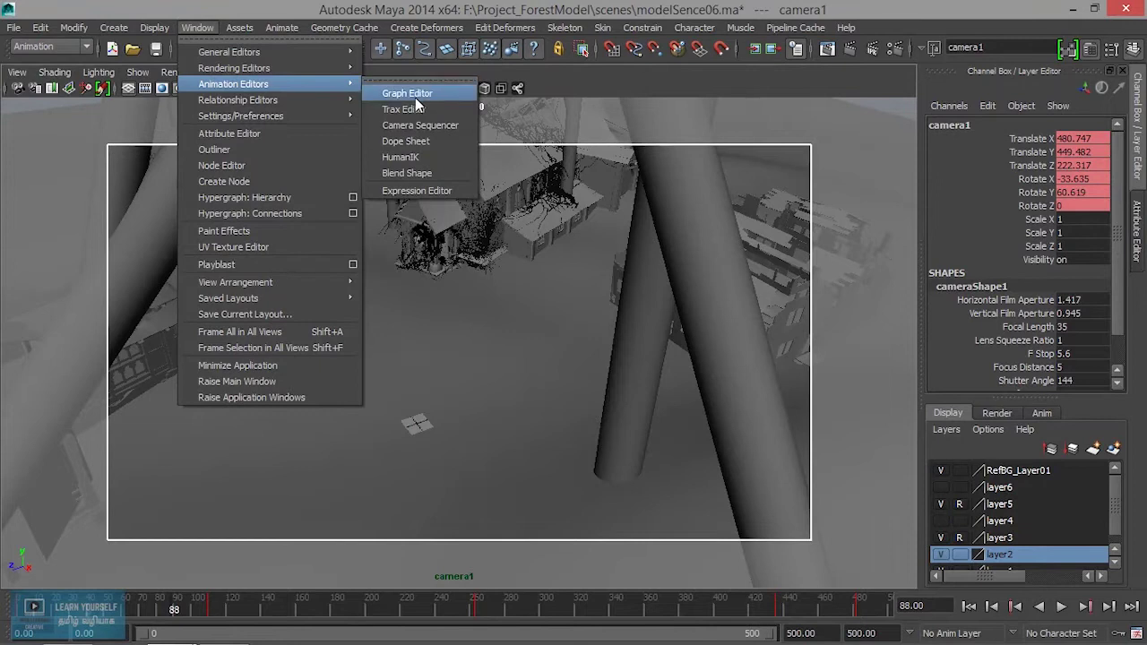
Step: In the Graph Editor, give camera1's first keyframes flat tangents and replay to check the eased start
{"action": "left_click", "coordinate": [415, 96]}
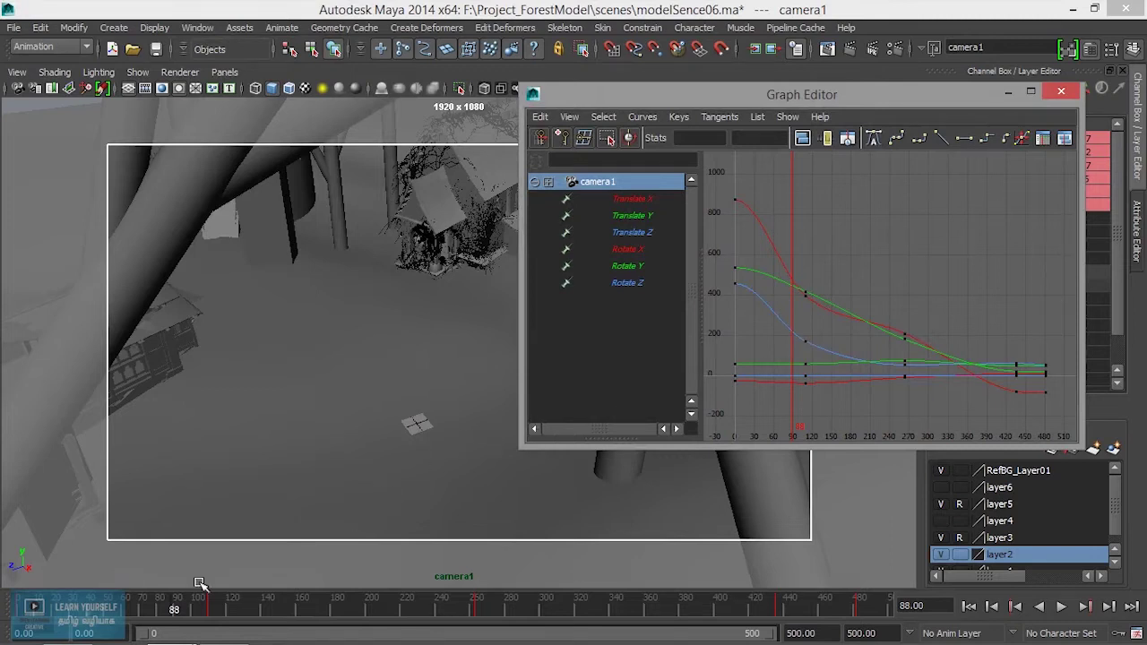
{"action": "key", "text": "alt+v"}
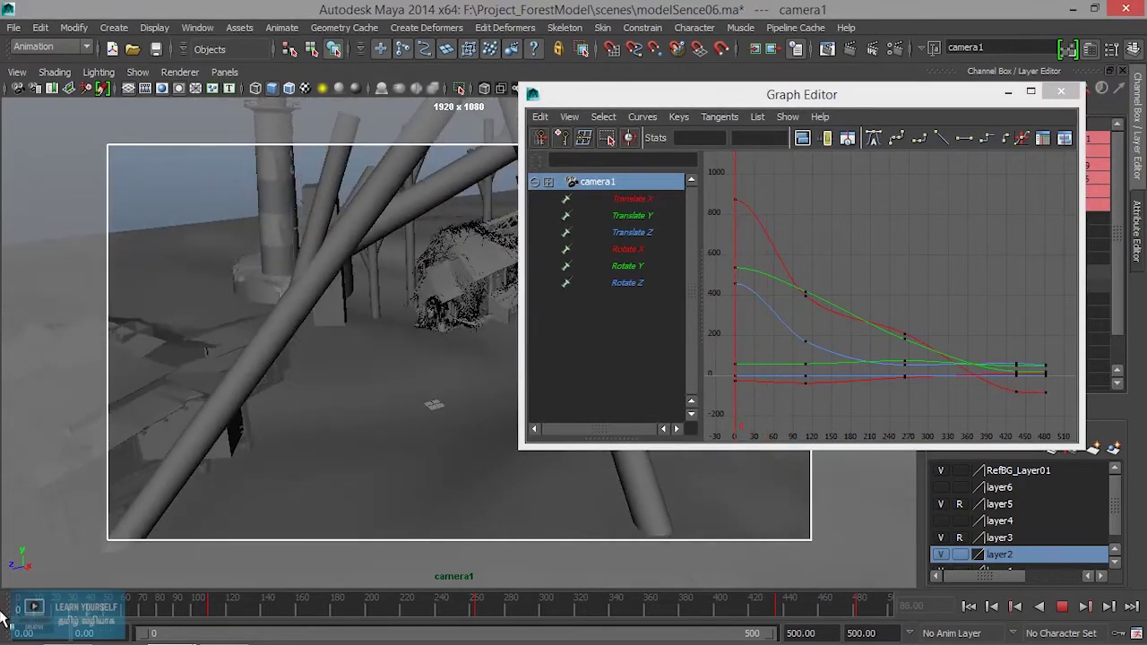
{"action": "left_click_drag", "start_coordinate": [771, 412], "coordinate": [711, 283]}
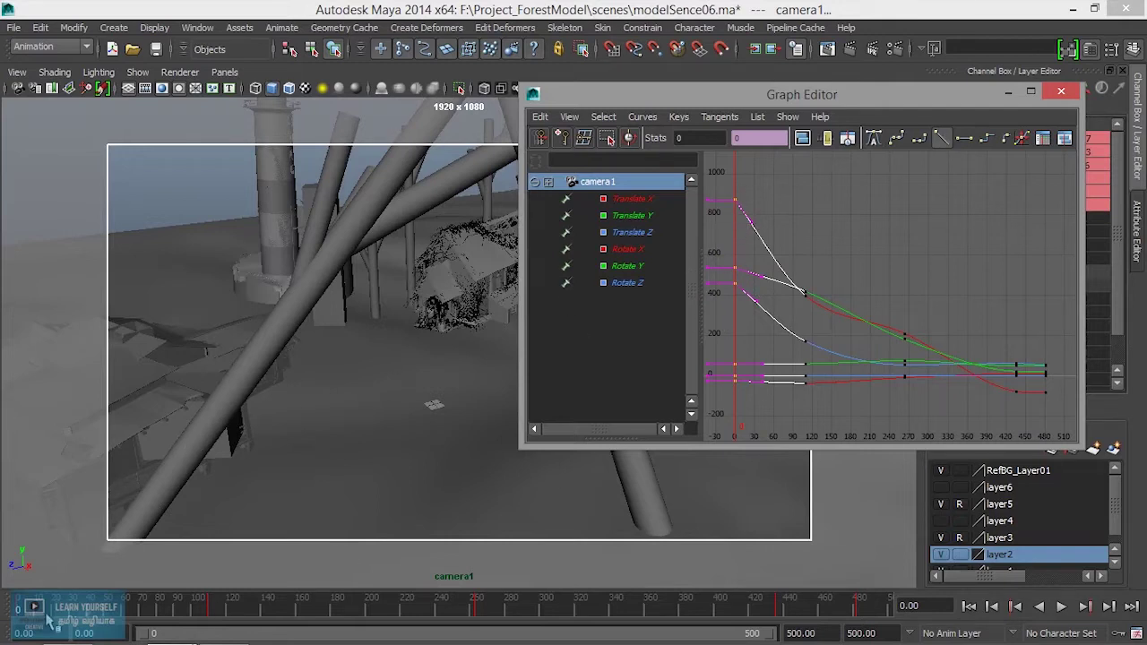
{"action": "left_click", "coordinate": [3, 614]}
{"action": "key", "text": "alt+v"}
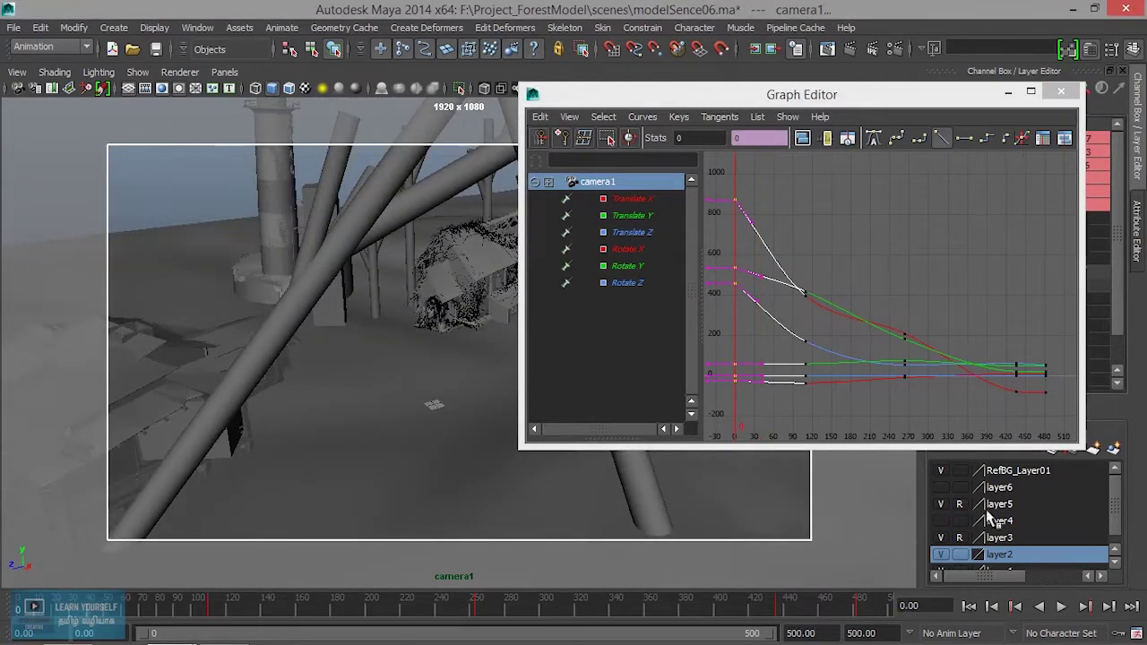
{"action": "left_click", "coordinate": [1060, 606]}
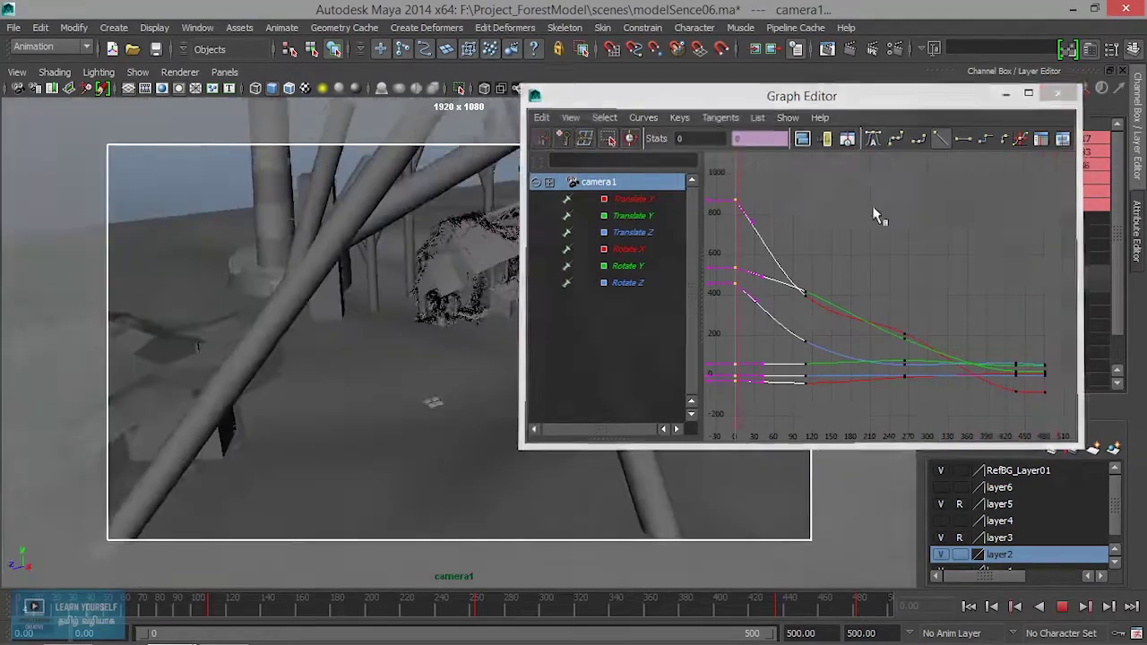
{"action": "left_click", "coordinate": [1057, 93]}
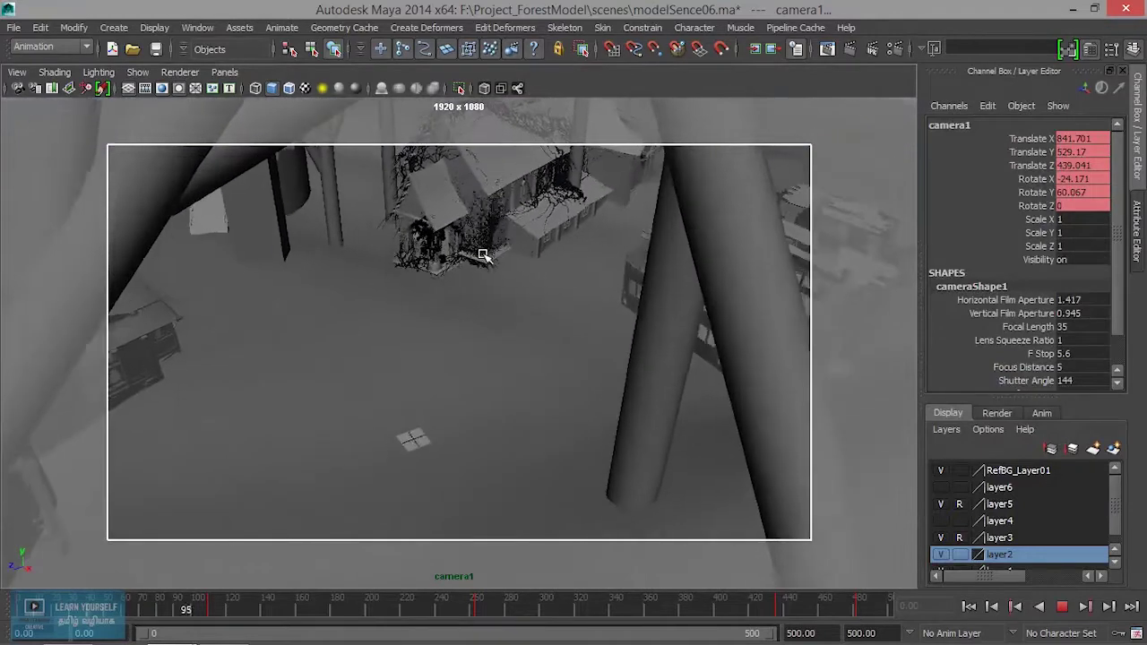
Step: Scrub back to about frame 66 and replay the flythrough, stopping around frame 110
{"action": "left_click_drag", "start_coordinate": [215, 620], "coordinate": [123, 601]}
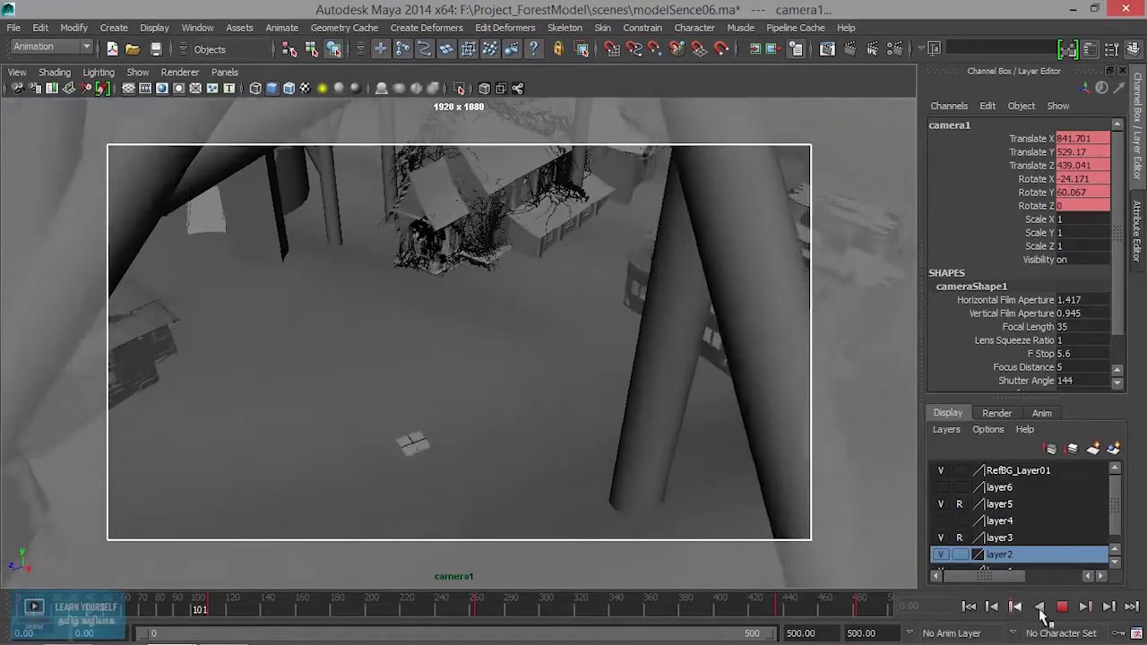
{"action": "key", "text": "Escape"}
{"action": "key", "text": "alt+v"}
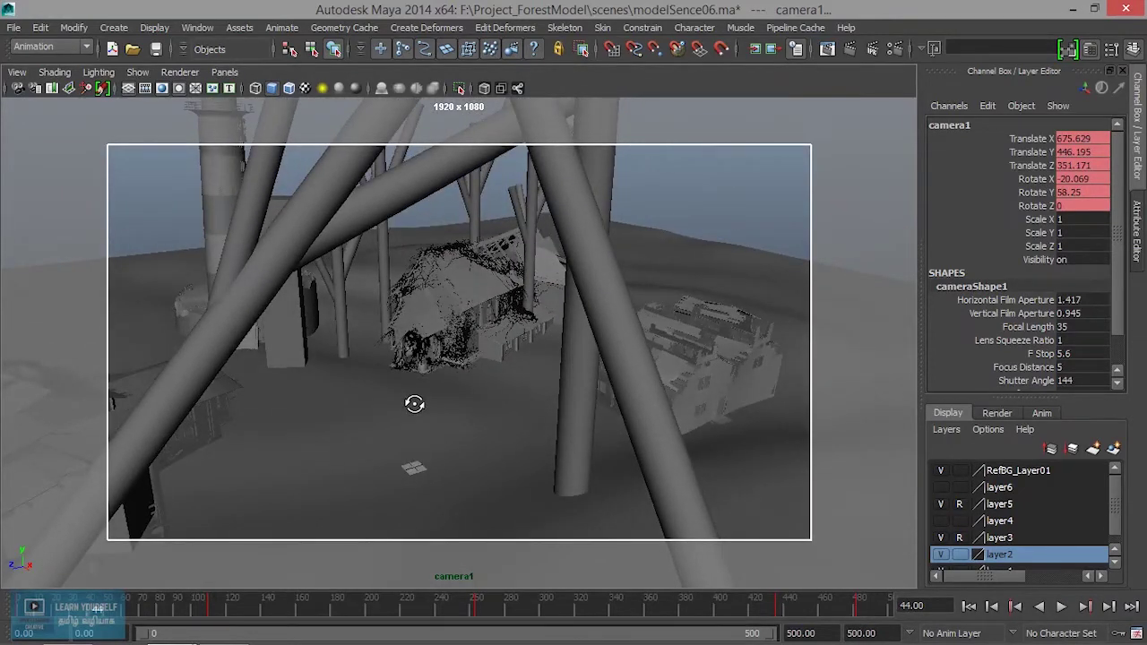
{"action": "key", "text": "alt+v"}
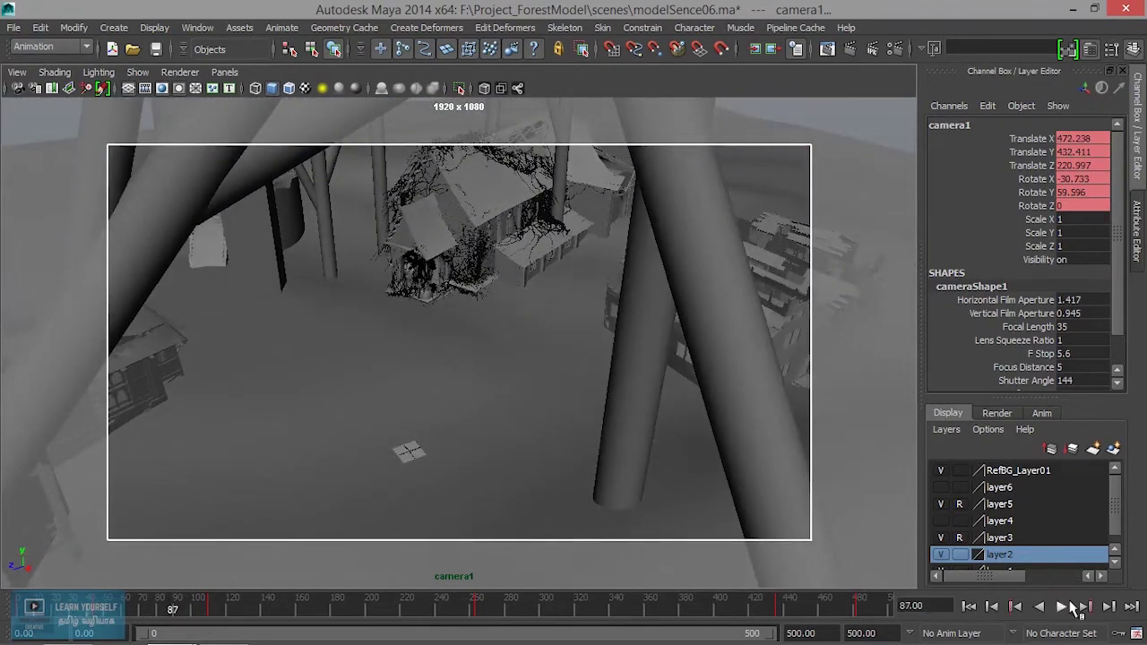
{"action": "left_click", "coordinate": [1085, 608]}
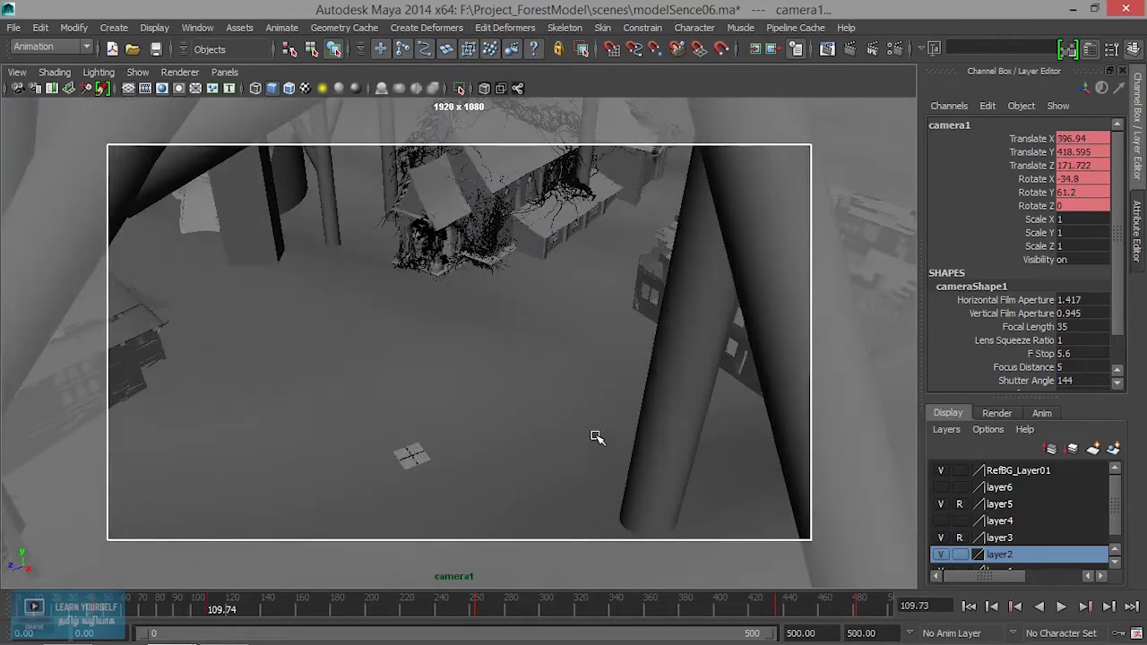
Step: Tumble camera1 to frame the house and trees, step between keys 44 and 110, and replay
{"action": "left_click_drag", "start_coordinate": [597, 437], "coordinate": [589, 409], "text": "alt"}
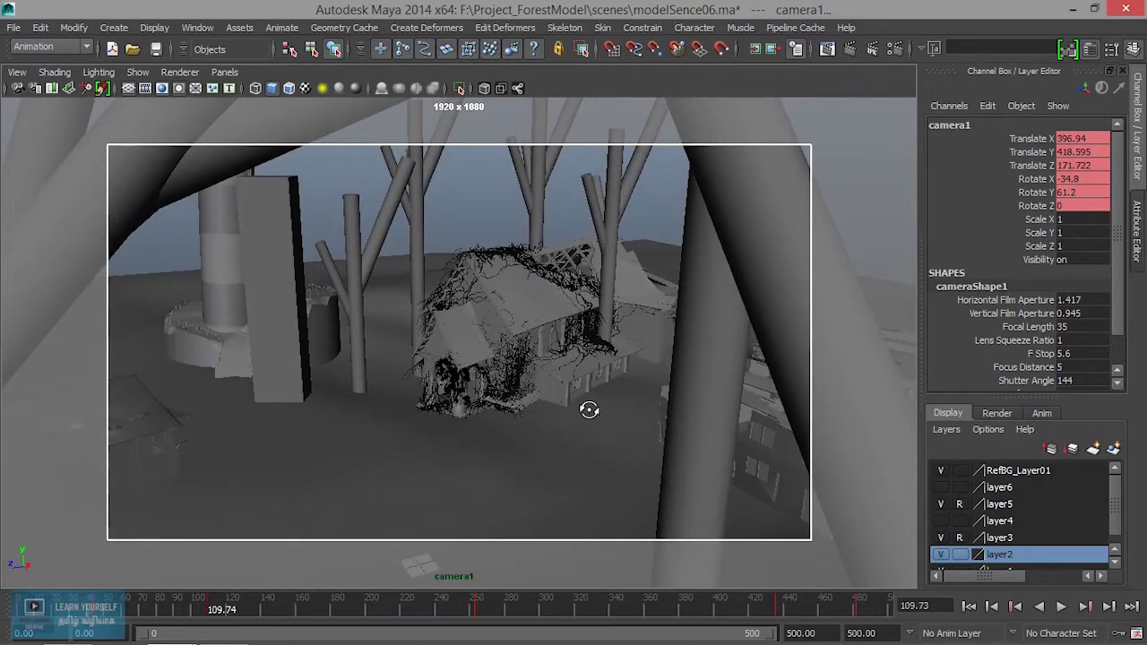
{"action": "mouse_move", "coordinate": [589, 409]}
{"action": "left_mouse_down", "text": "alt"}
{"action": "mouse_move", "coordinate": [573, 403]}
{"action": "mouse_move", "coordinate": [601, 411]}
{"action": "left_mouse_up", "text": "alt"}
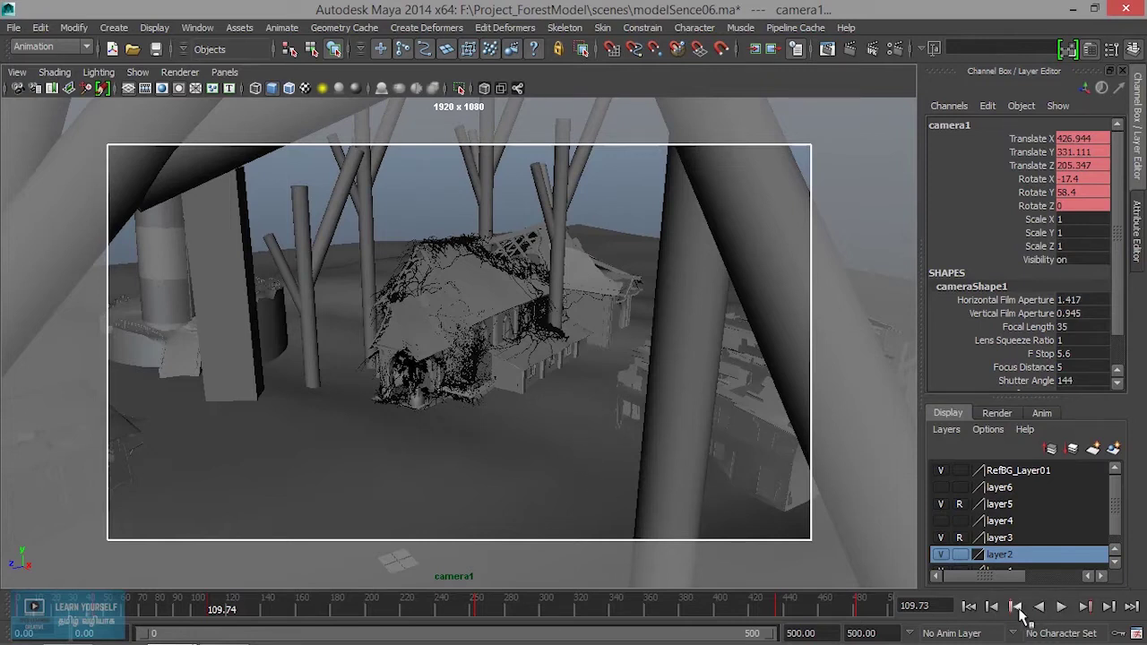
{"action": "left_click", "coordinate": [1019, 607]}
{"action": "left_click", "coordinate": [1086, 608]}
{"action": "key", "text": "alt+v"}
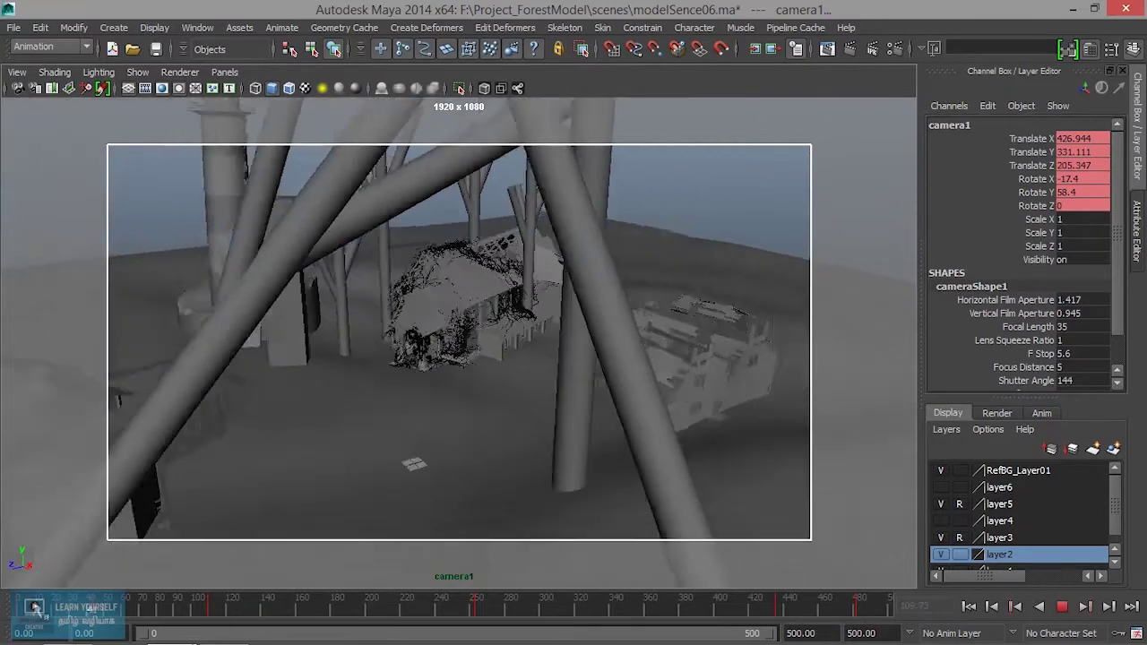
{"action": "mouse_move", "coordinate": [70, 616]}
{"action": "left_mouse_down"}
{"action": "mouse_move", "coordinate": [441, 618]}
{"action": "mouse_move", "coordinate": [789, 600]}
{"action": "left_mouse_up"}
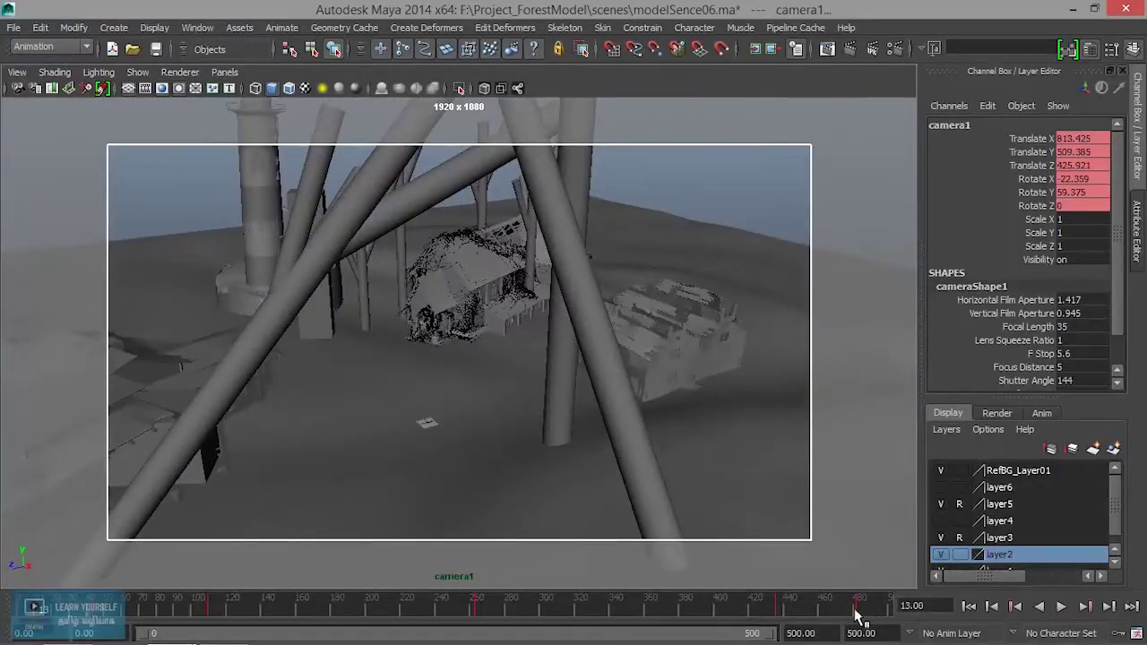
Step: At about frame 470, tumble camera1 to re-angle the house close-up, then play it back
{"action": "left_click_drag", "start_coordinate": [855, 615], "coordinate": [820, 612]}
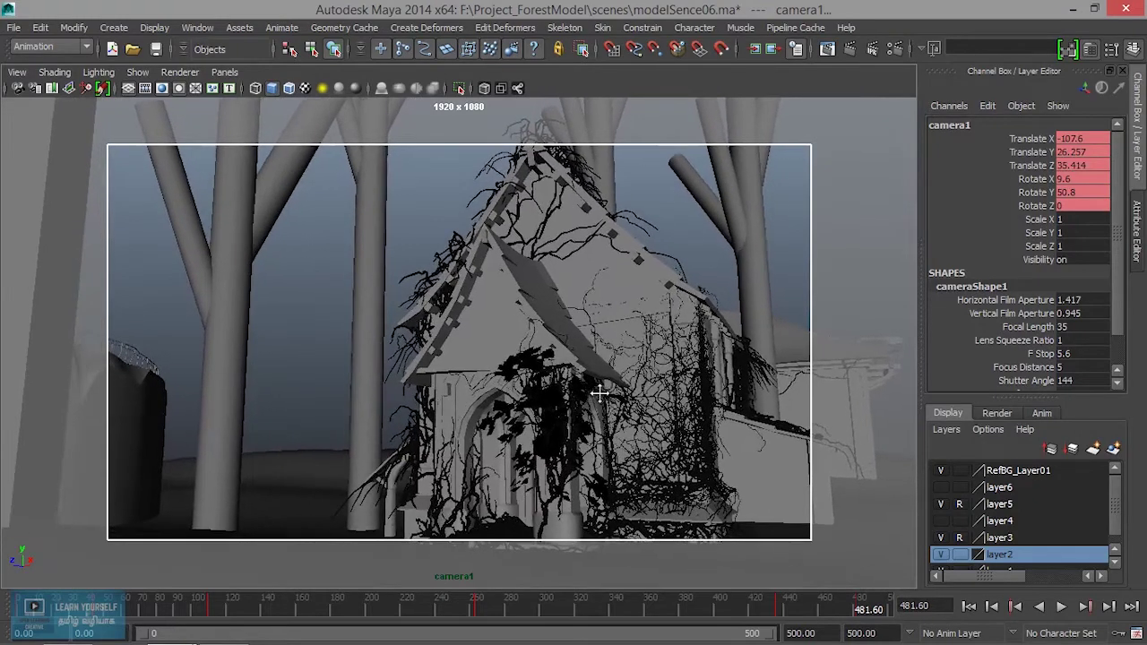
{"action": "mouse_move", "coordinate": [600, 393]}
{"action": "left_mouse_down", "text": "alt"}
{"action": "mouse_move", "coordinate": [610, 373]}
{"action": "mouse_move", "coordinate": [623, 382]}
{"action": "left_mouse_up", "text": "alt"}
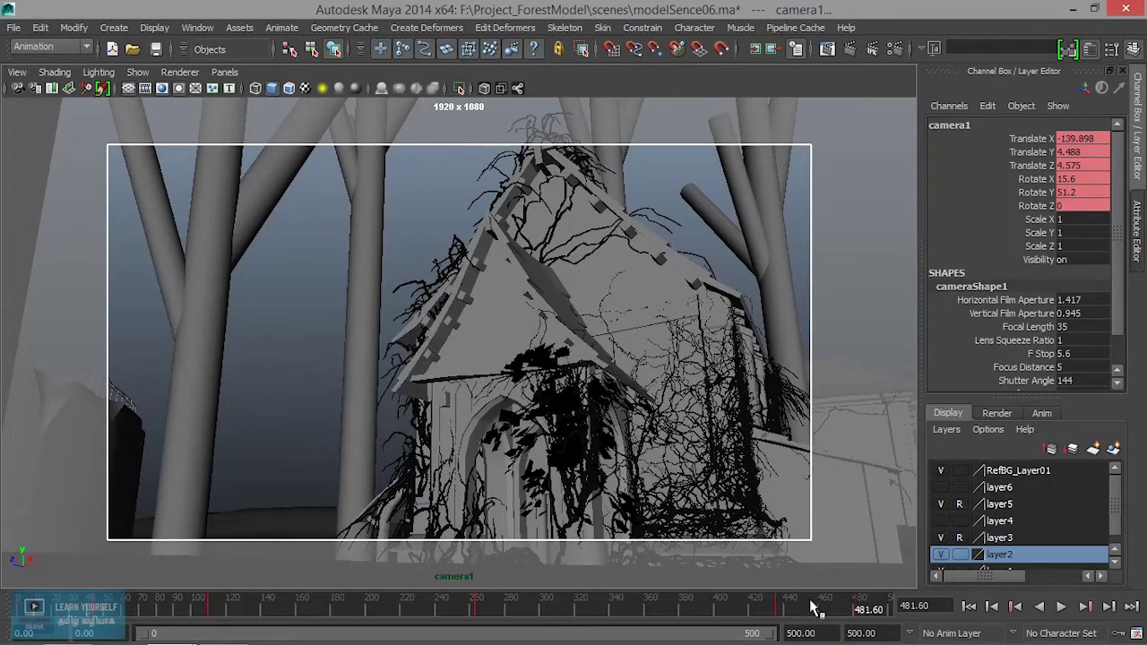
{"action": "key", "text": "alt+v"}
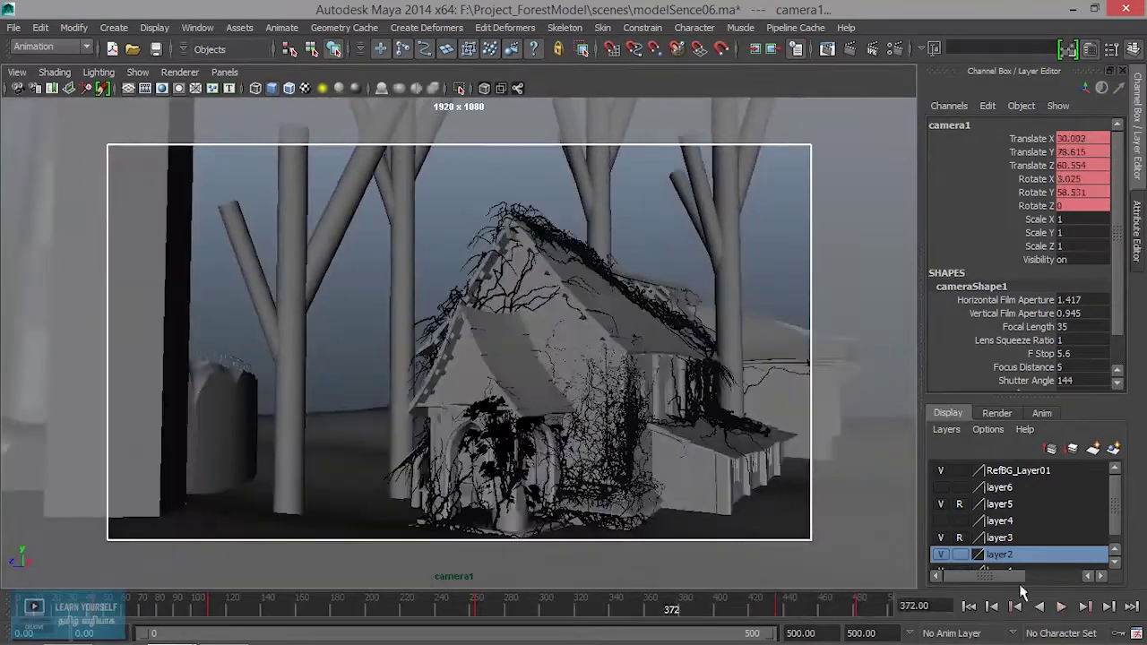
{"action": "left_click", "coordinate": [1064, 607]}
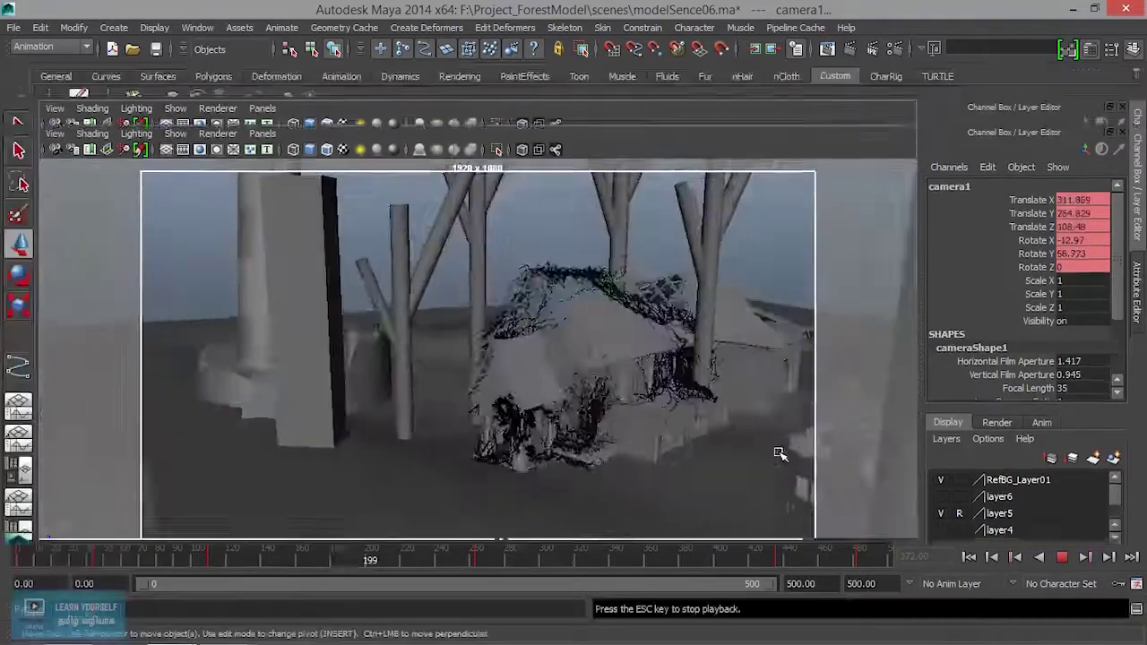
Step: Switch the camera1 view to full screen with Ctrl+Space while the animation plays
{"action": "key", "text": "ctrl+space"}
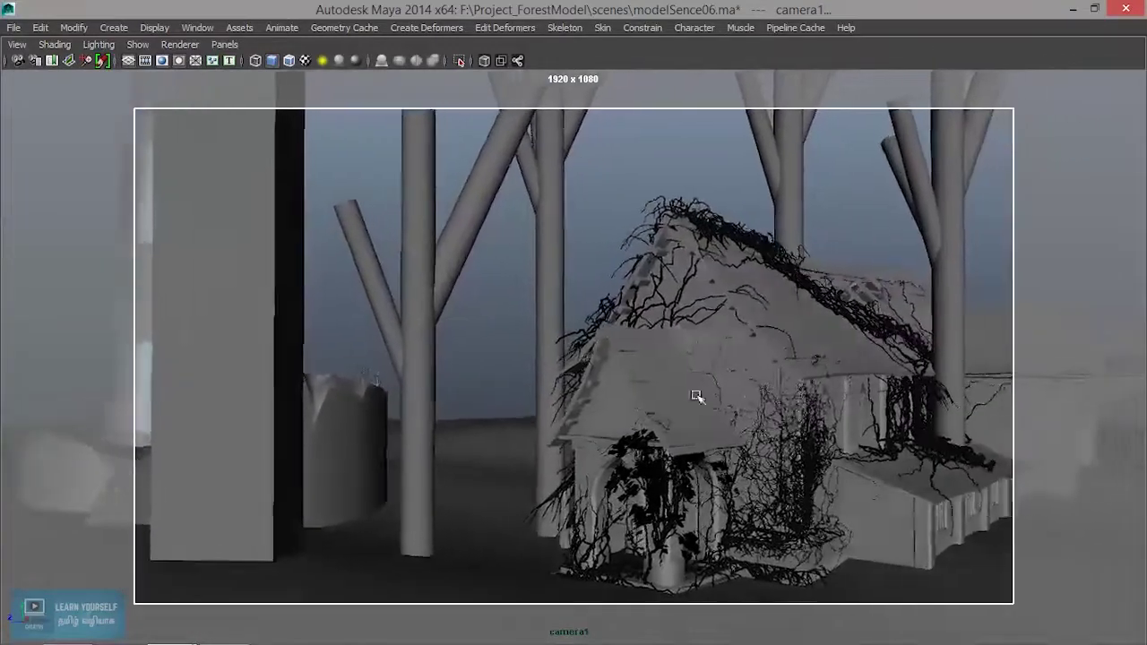
{"action": "key", "text": "ctrl+space"}
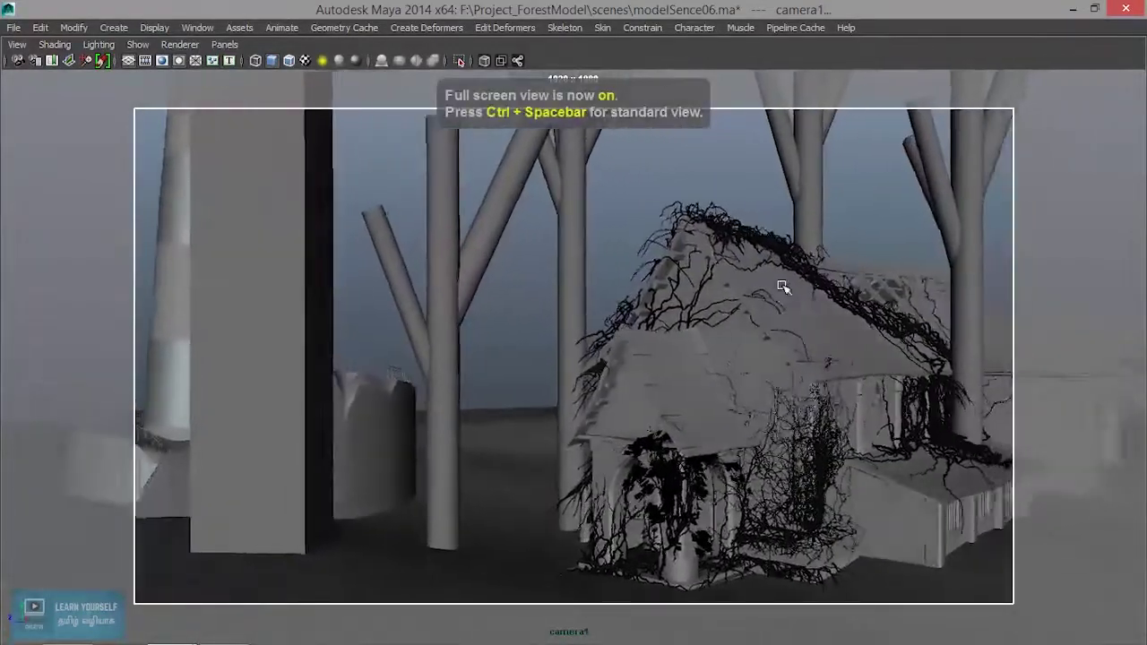